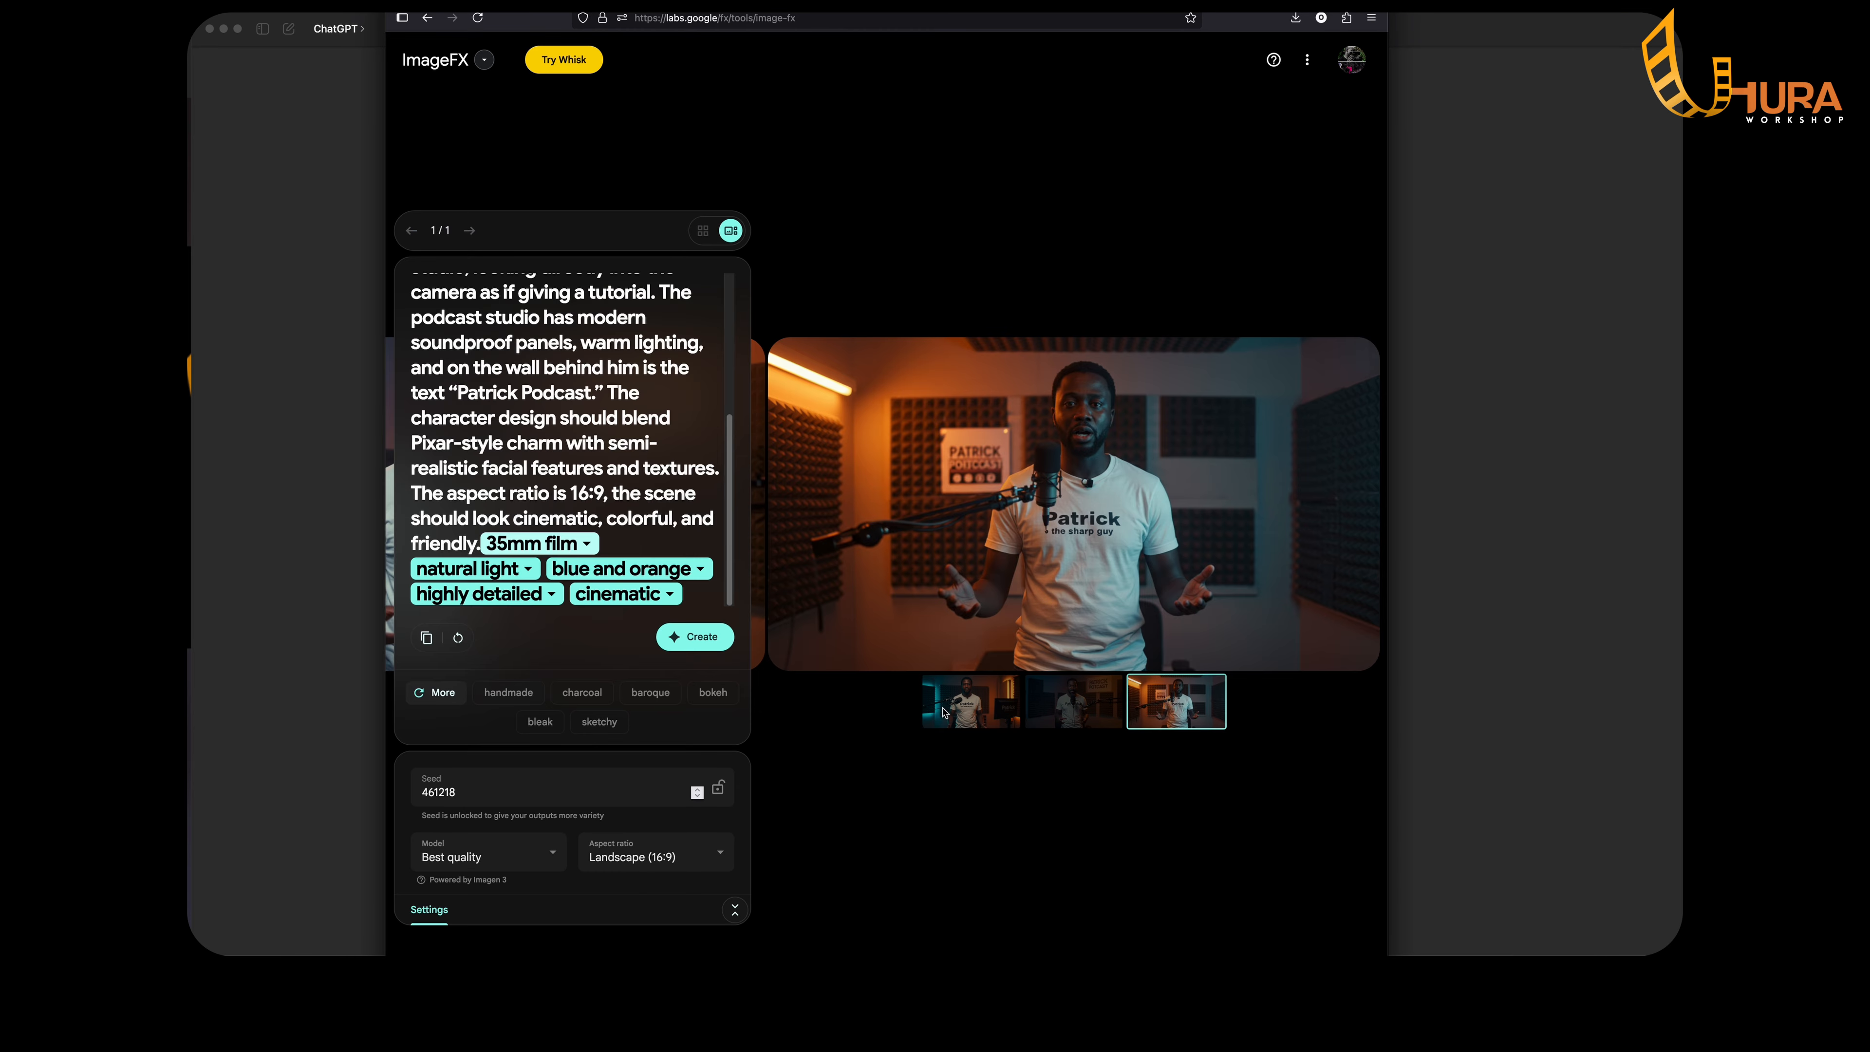
Compare the three generated podcast images with the prompt and download the first one, showing the blue-lit studio and monitor.
{"action": "scroll", "coordinate": [551, 385], "scroll_direction": "up", "scroll_amount": 10}
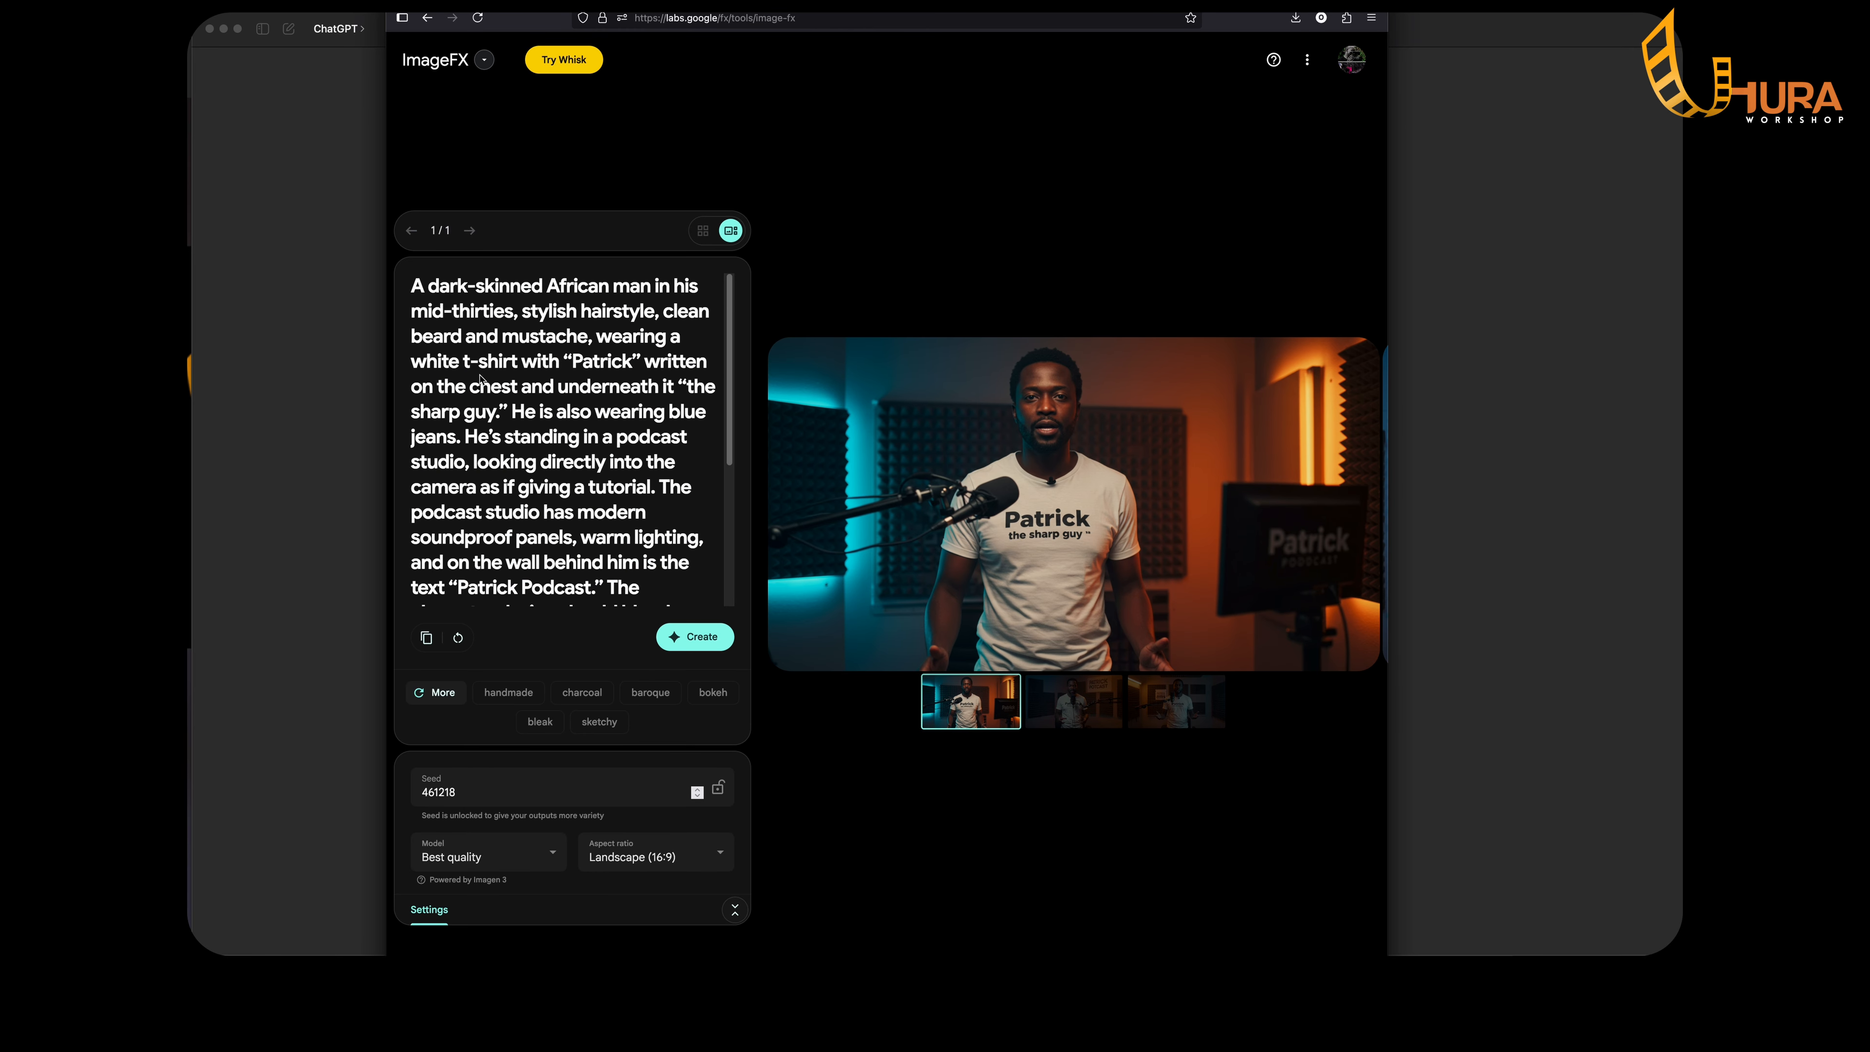
{"action": "mouse_move", "coordinate": [1054, 554]}
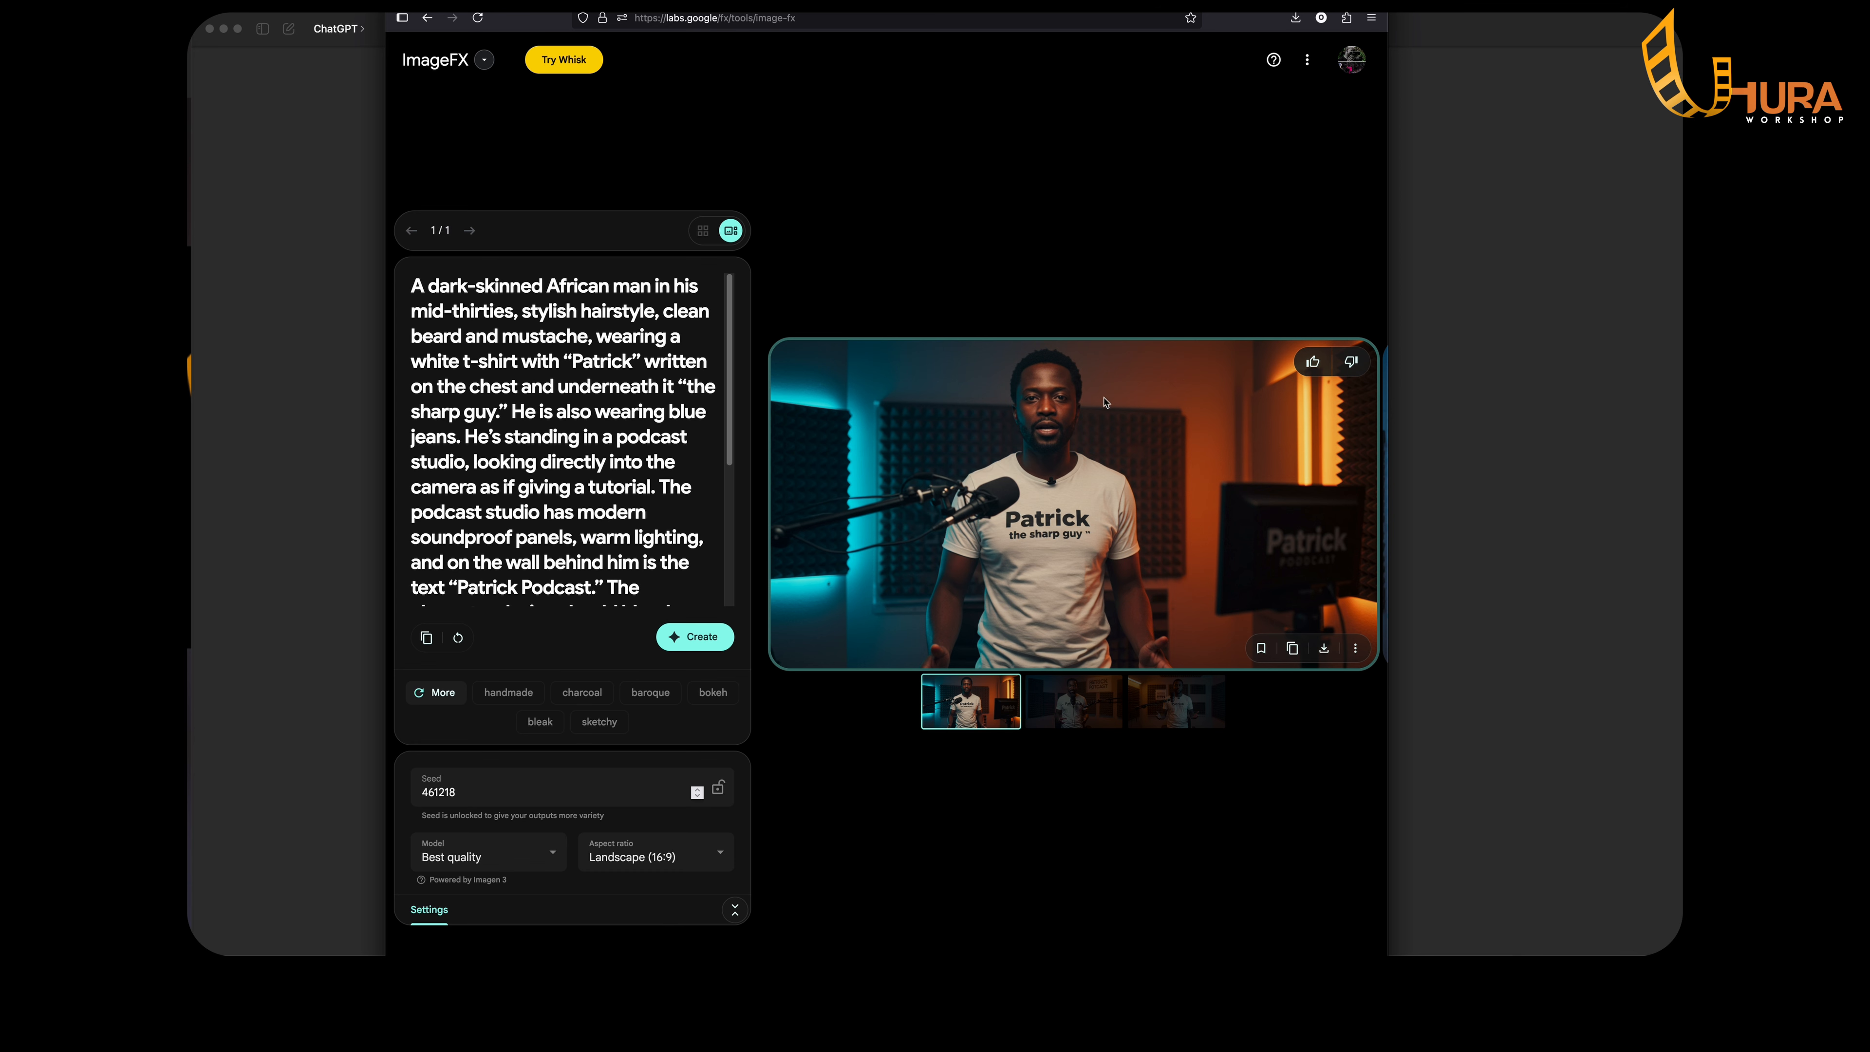
{"action": "left_click", "coordinate": [1074, 698]}
{"action": "mouse_move", "coordinate": [1069, 436]}
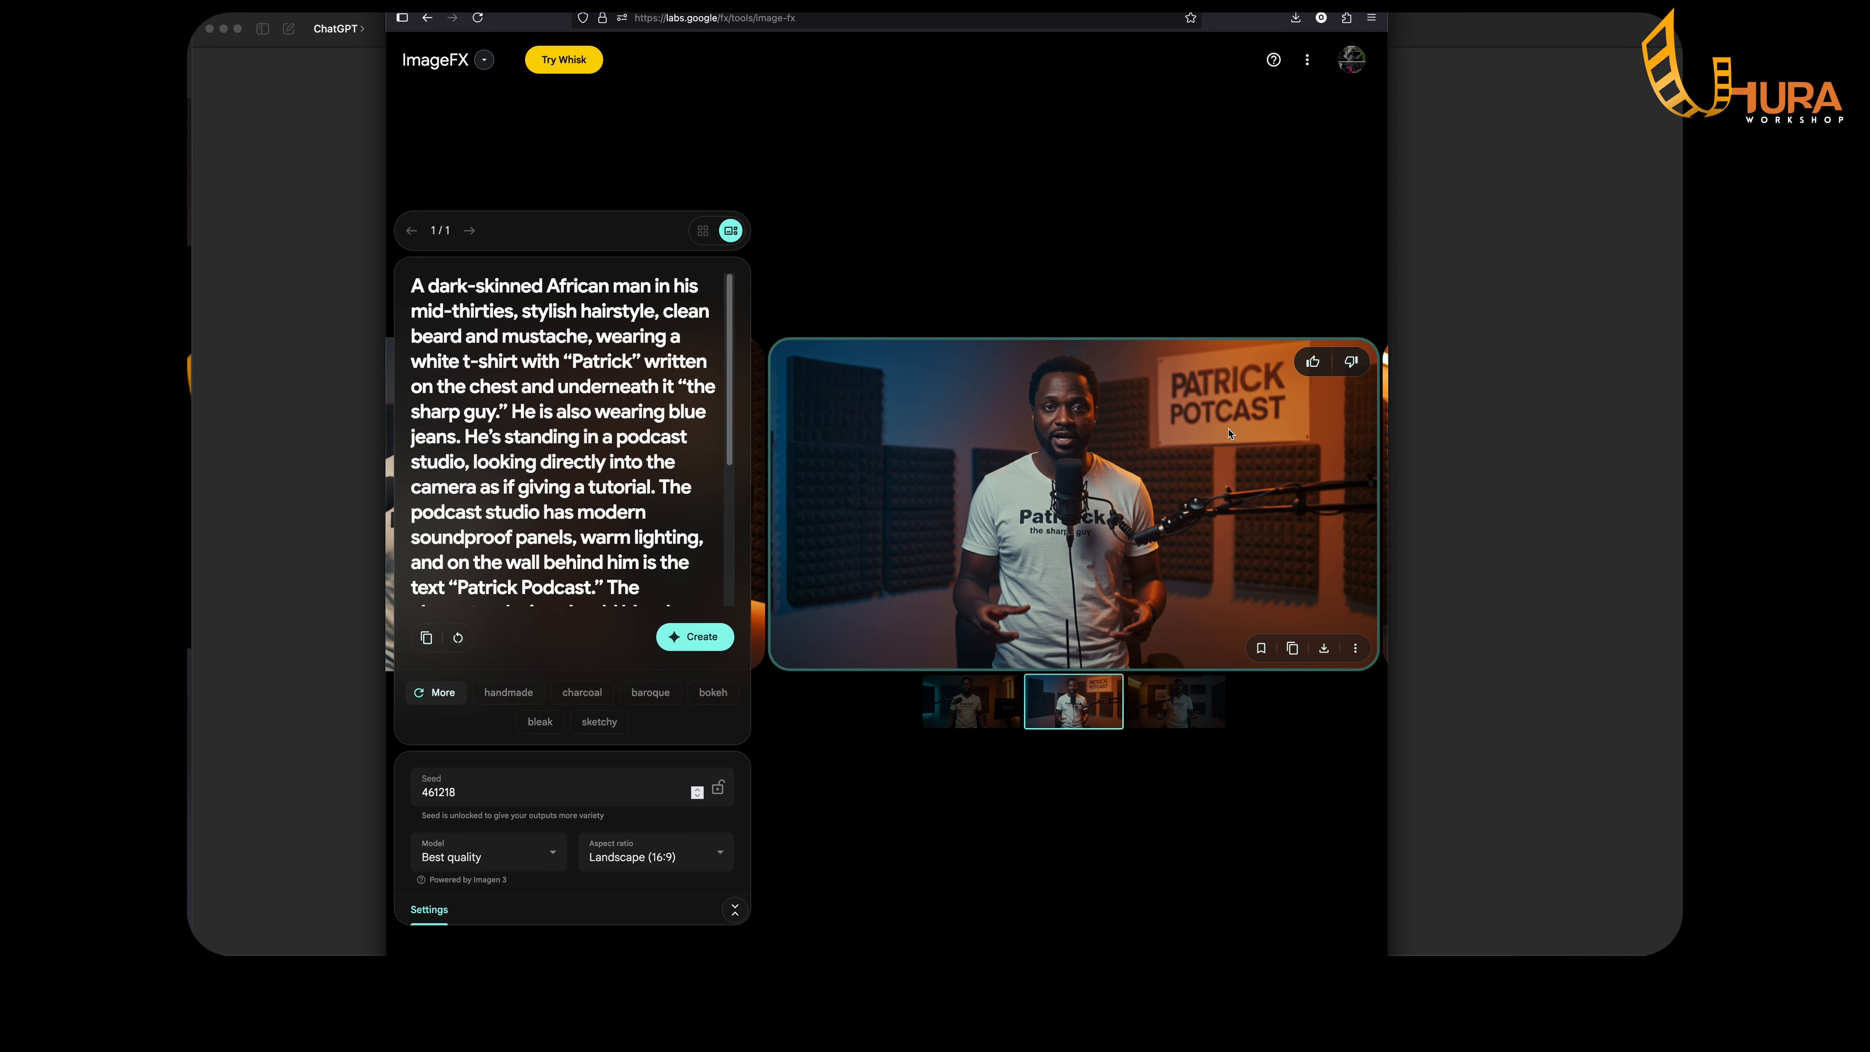
{"action": "scroll", "coordinate": [602, 408], "scroll_direction": "down", "scroll_amount": 3}
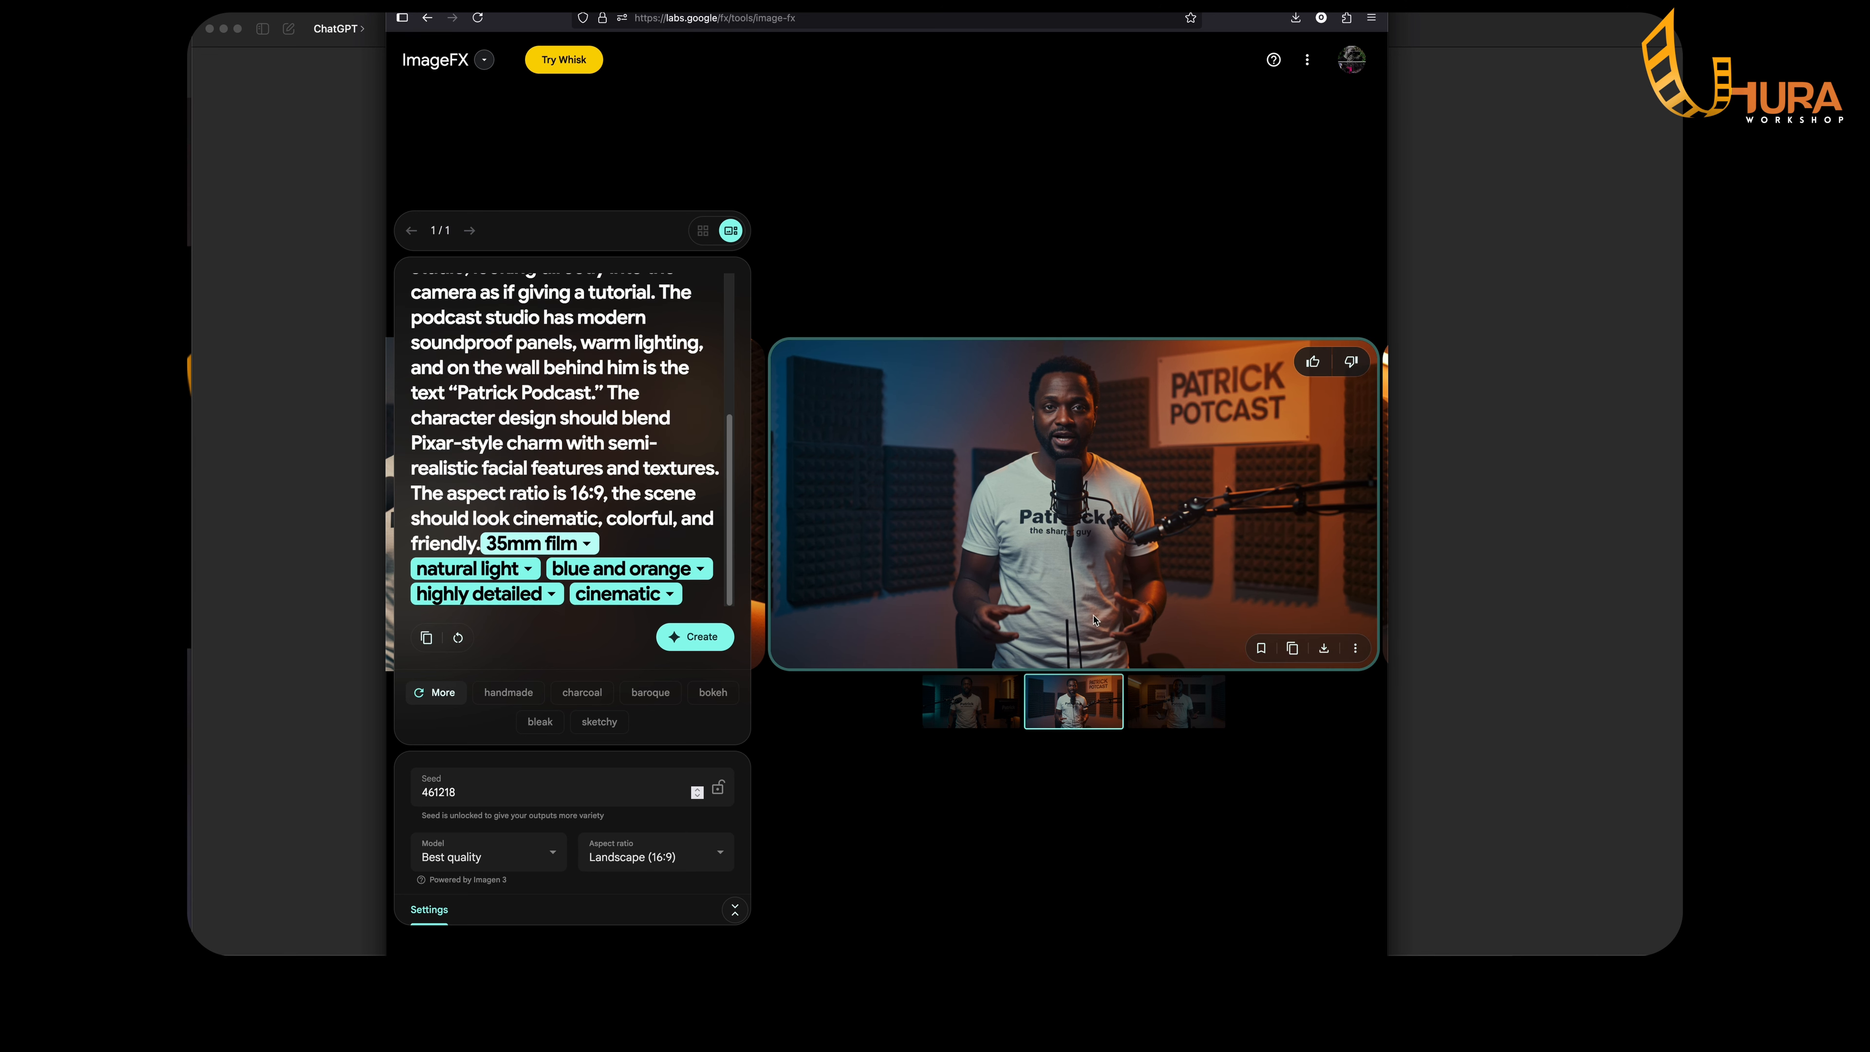
{"action": "left_click", "coordinate": [1167, 715]}
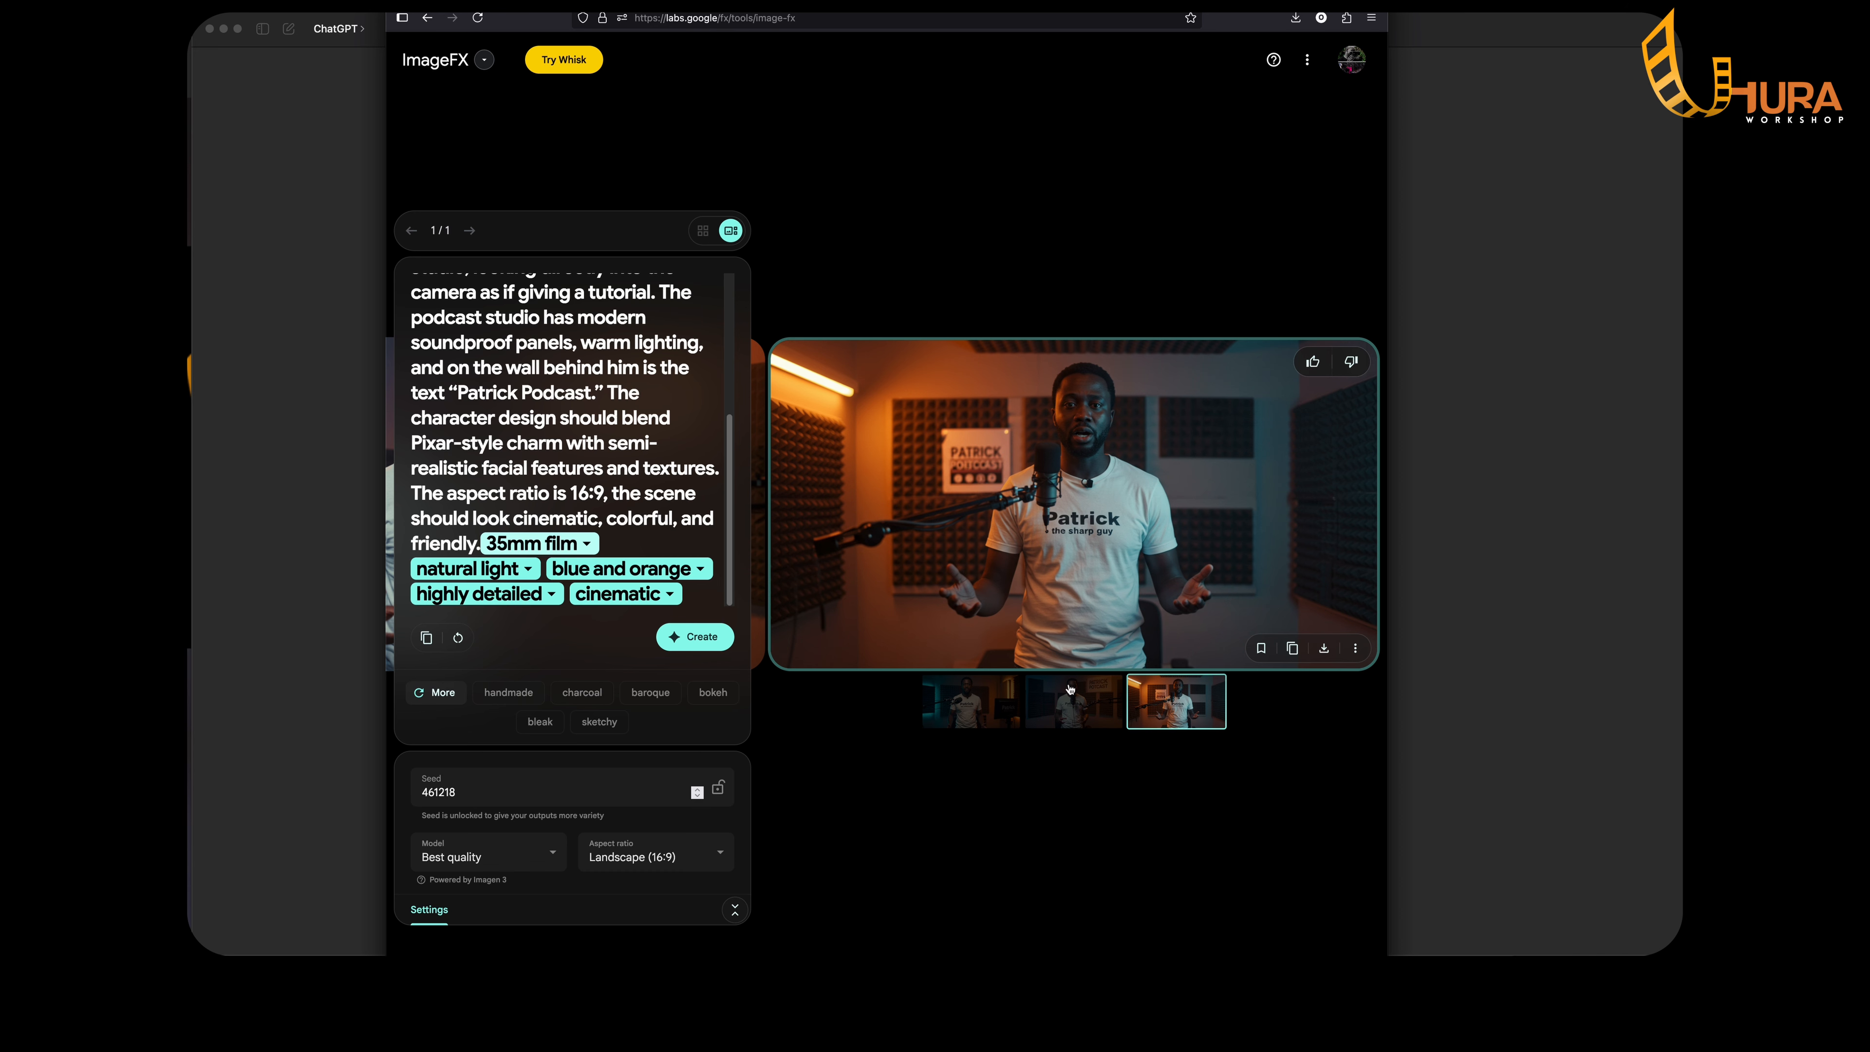
{"action": "left_click", "coordinate": [970, 701]}
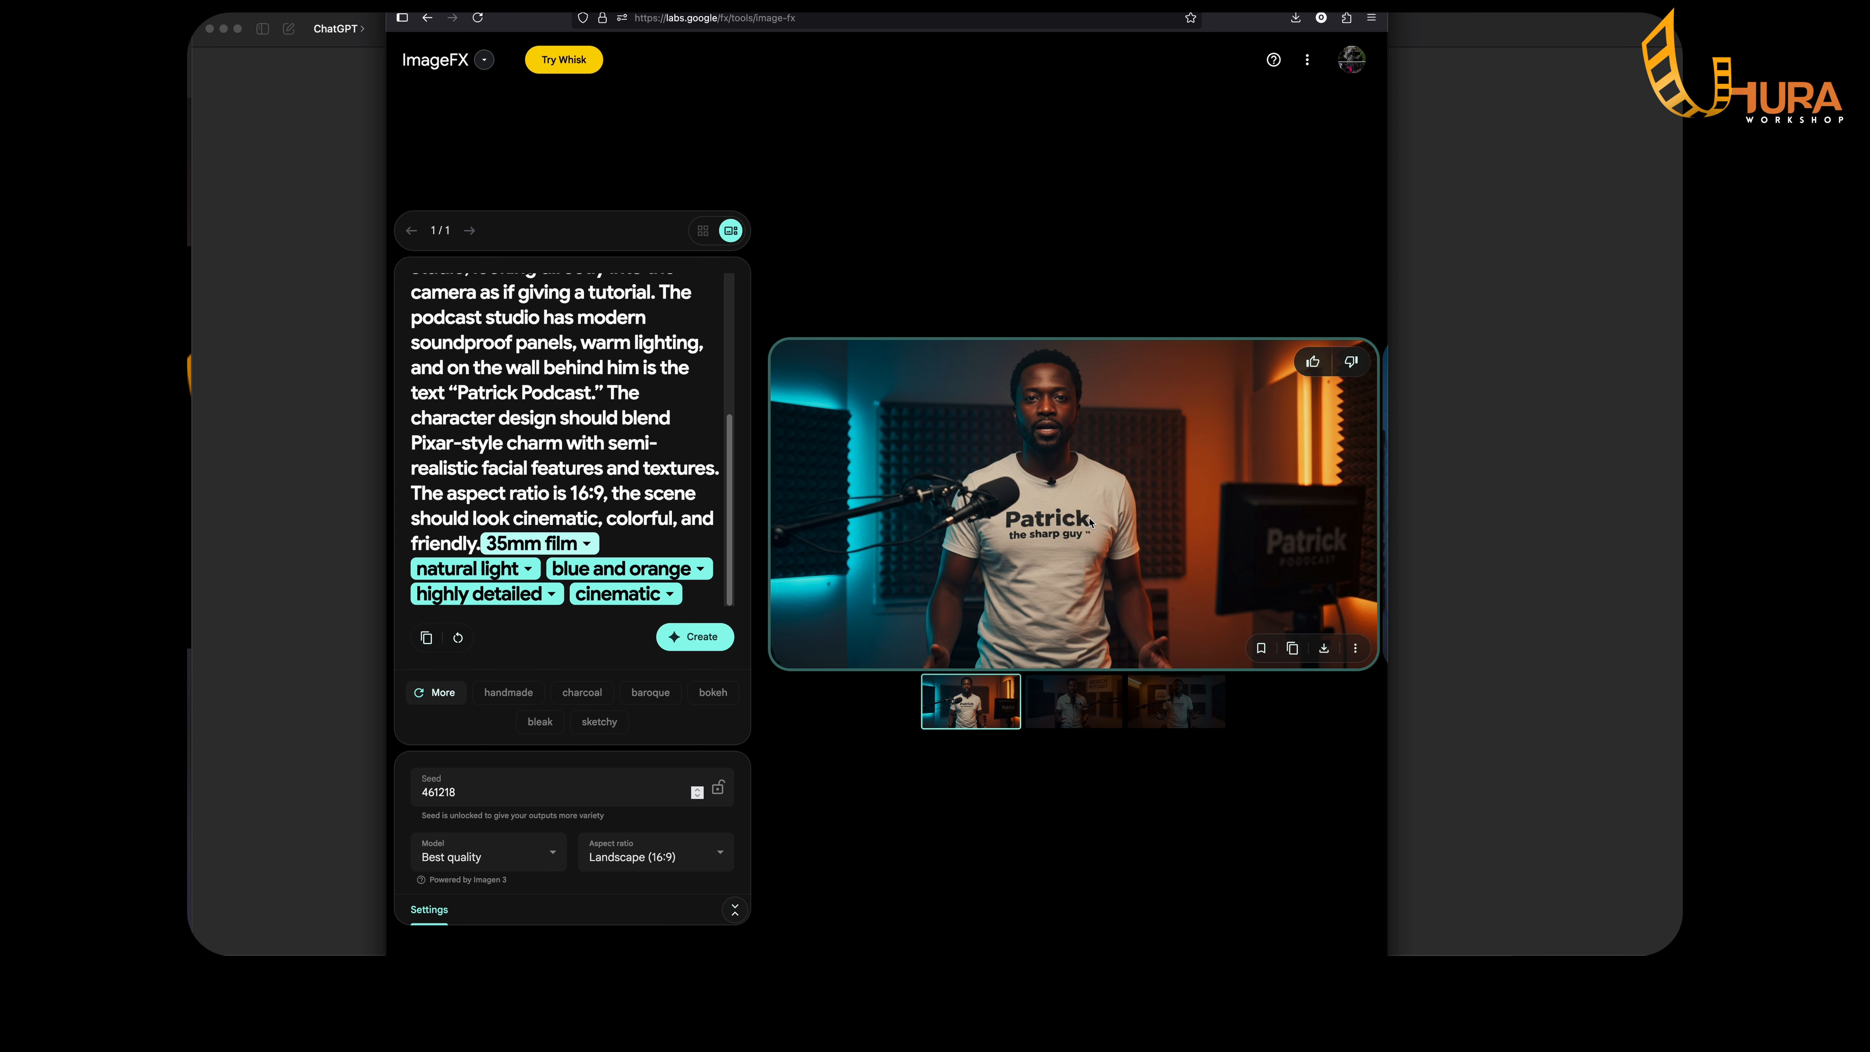
{"action": "left_click", "coordinate": [1324, 649]}
Switch to ChatGPT and resubmit the earlier image request with the 16:9 aspect ratio sentence joined to the main paragraph.
{"action": "key", "text": "super+Tab"}
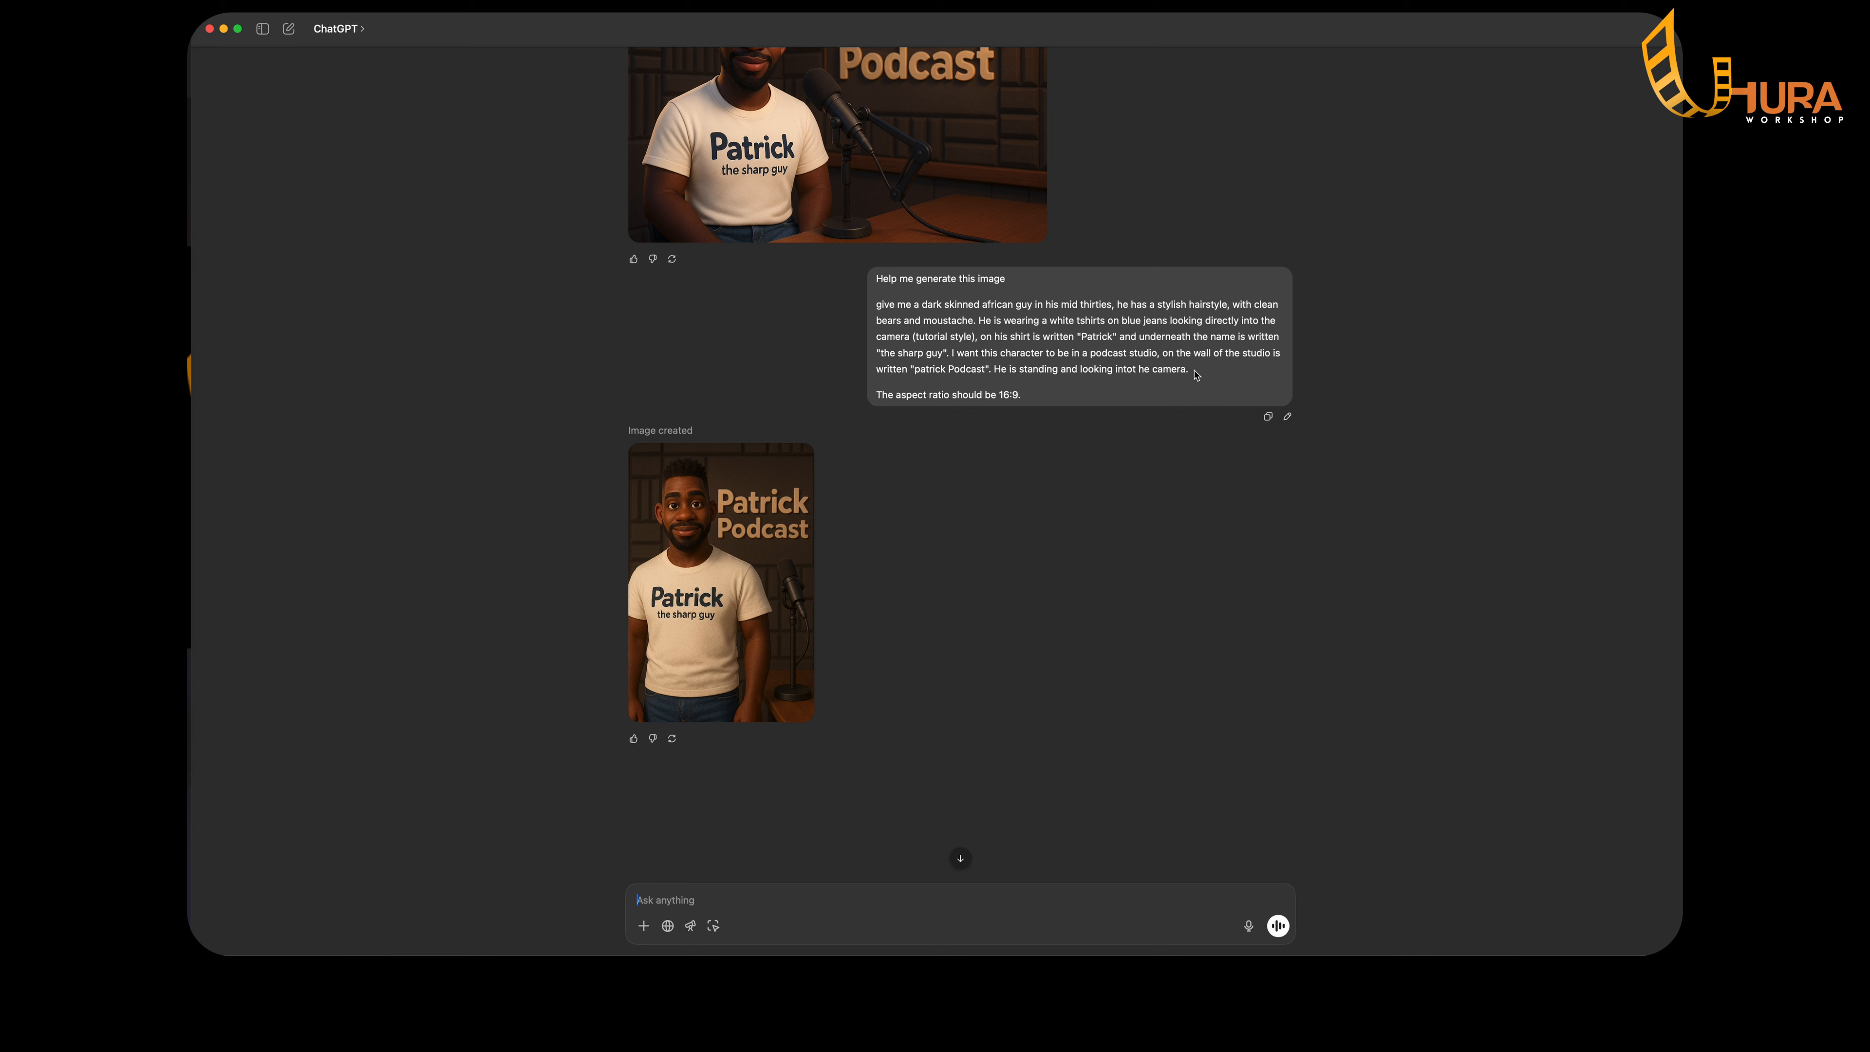
{"action": "left_click", "coordinate": [1267, 418]}
{"action": "left_click", "coordinate": [687, 894]}
{"action": "type", "text": "Help me generate this image  give me a dark skinned african guy in his mid thirties, he has a stylish hairstyle, with clean bears and moustache. He is wearing a white tshirts on blue jeans looking directly into the camera (tutorial style), on his shirt is written \"Patrick\" and underneath the name is written \"the sharp guy\". I want this character to be in a podcast studio, on the wall of the studio is written \"patrick Podcast\". He is standing and looking intot he camera.  The aspect ratio should be 16:9."}
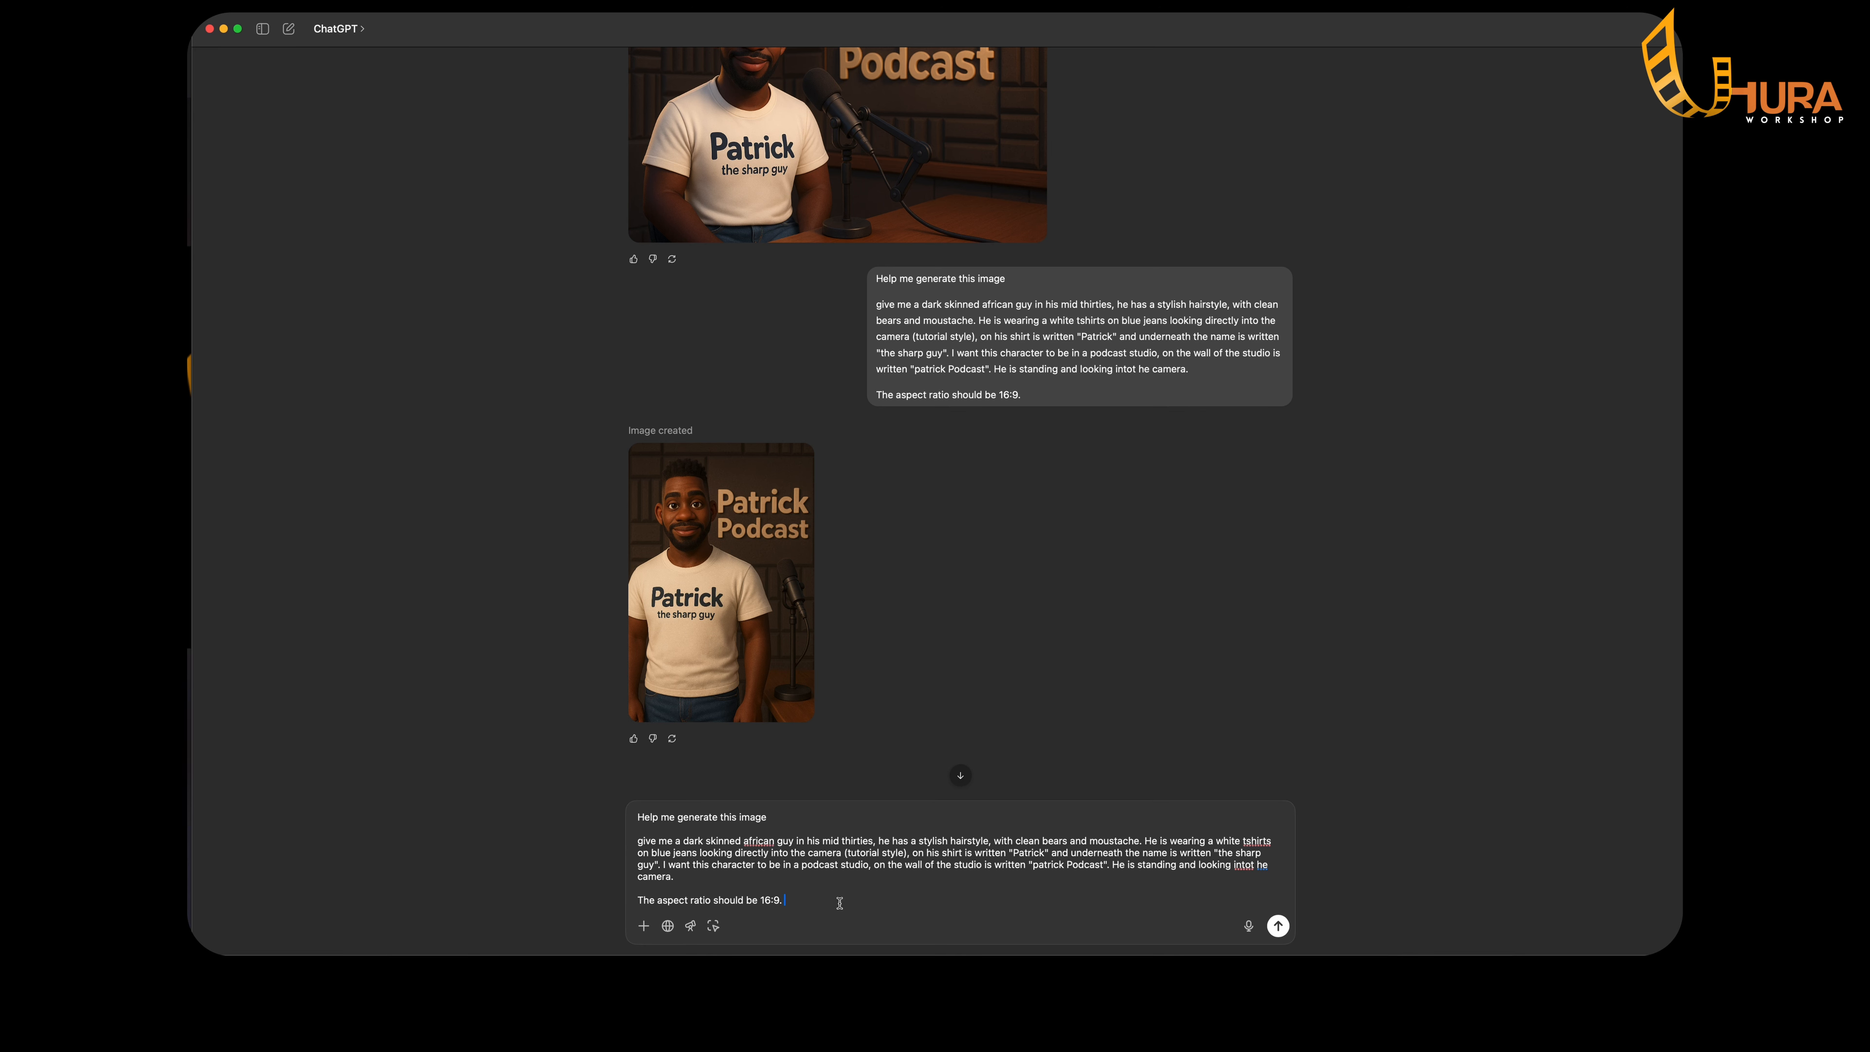
{"action": "left_click", "coordinate": [645, 903]}
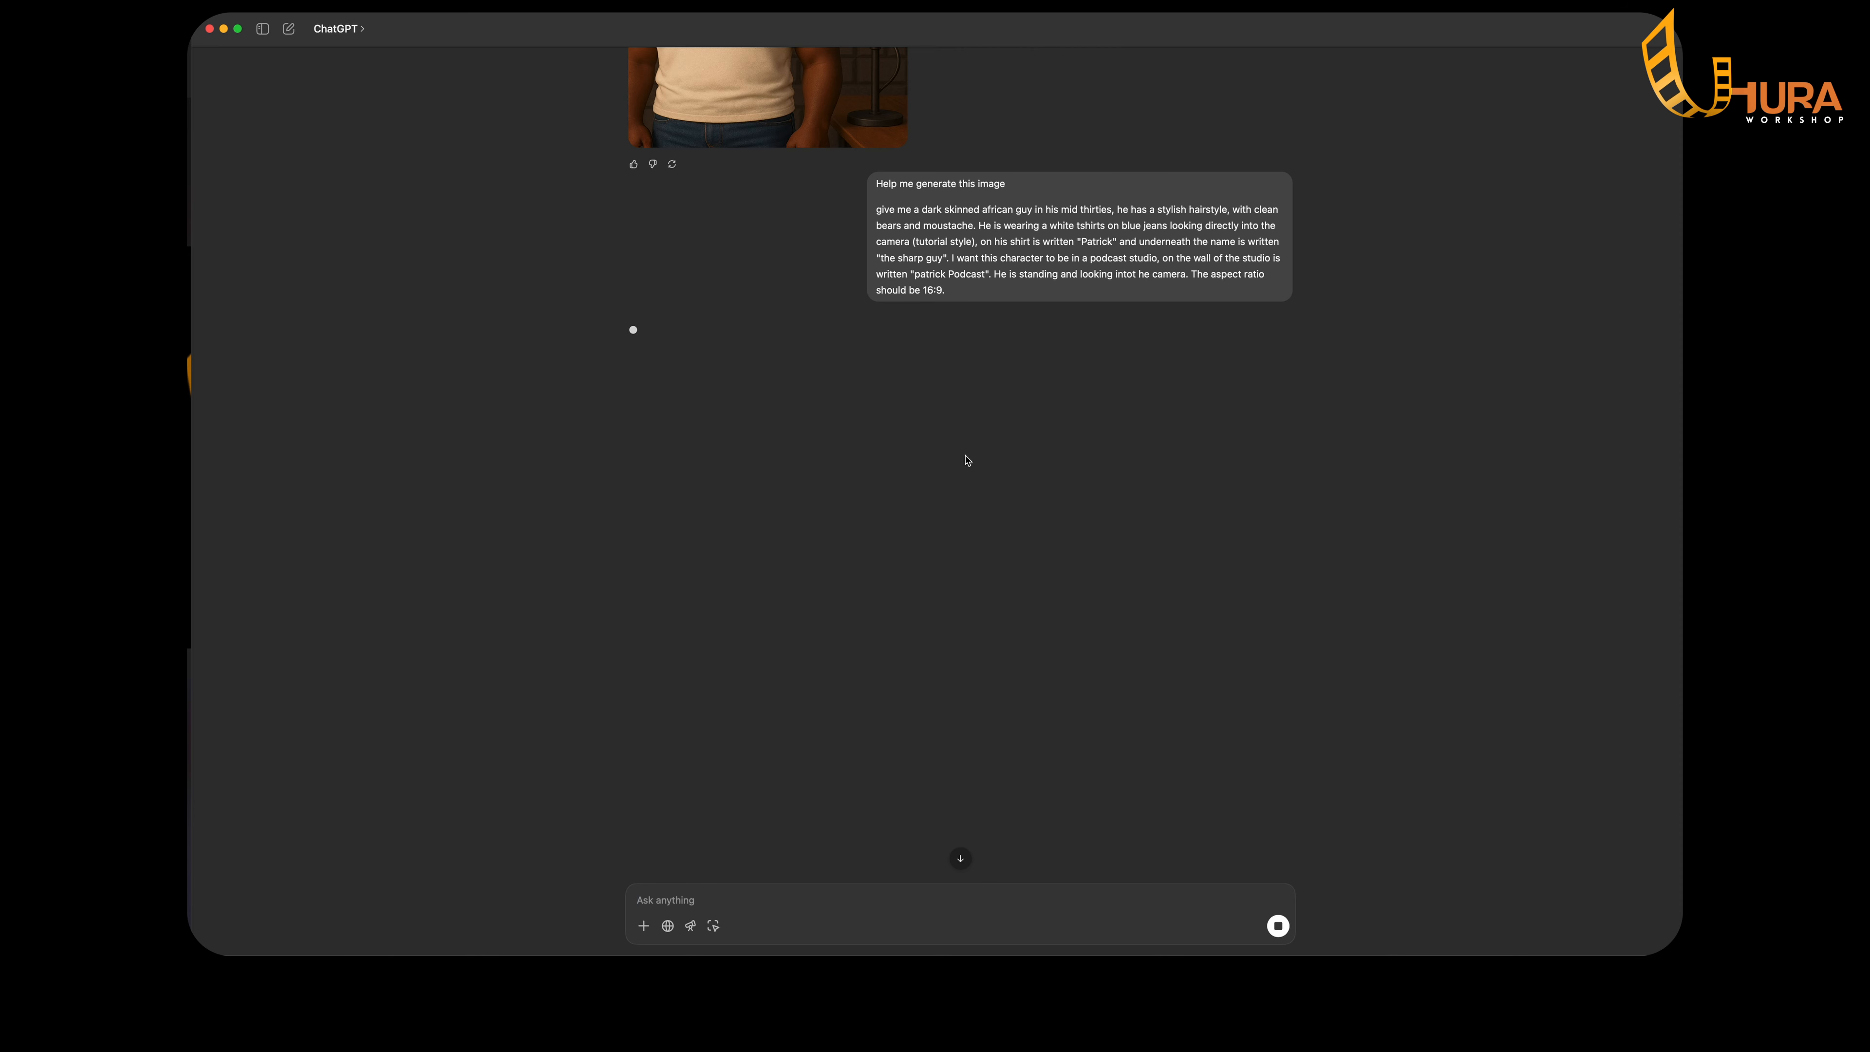
{"action": "scroll", "coordinate": [964, 457], "scroll_direction": "up", "scroll_amount": 4}
{"action": "scroll", "coordinate": [1135, 413], "scroll_direction": "up", "scroll_amount": 3}
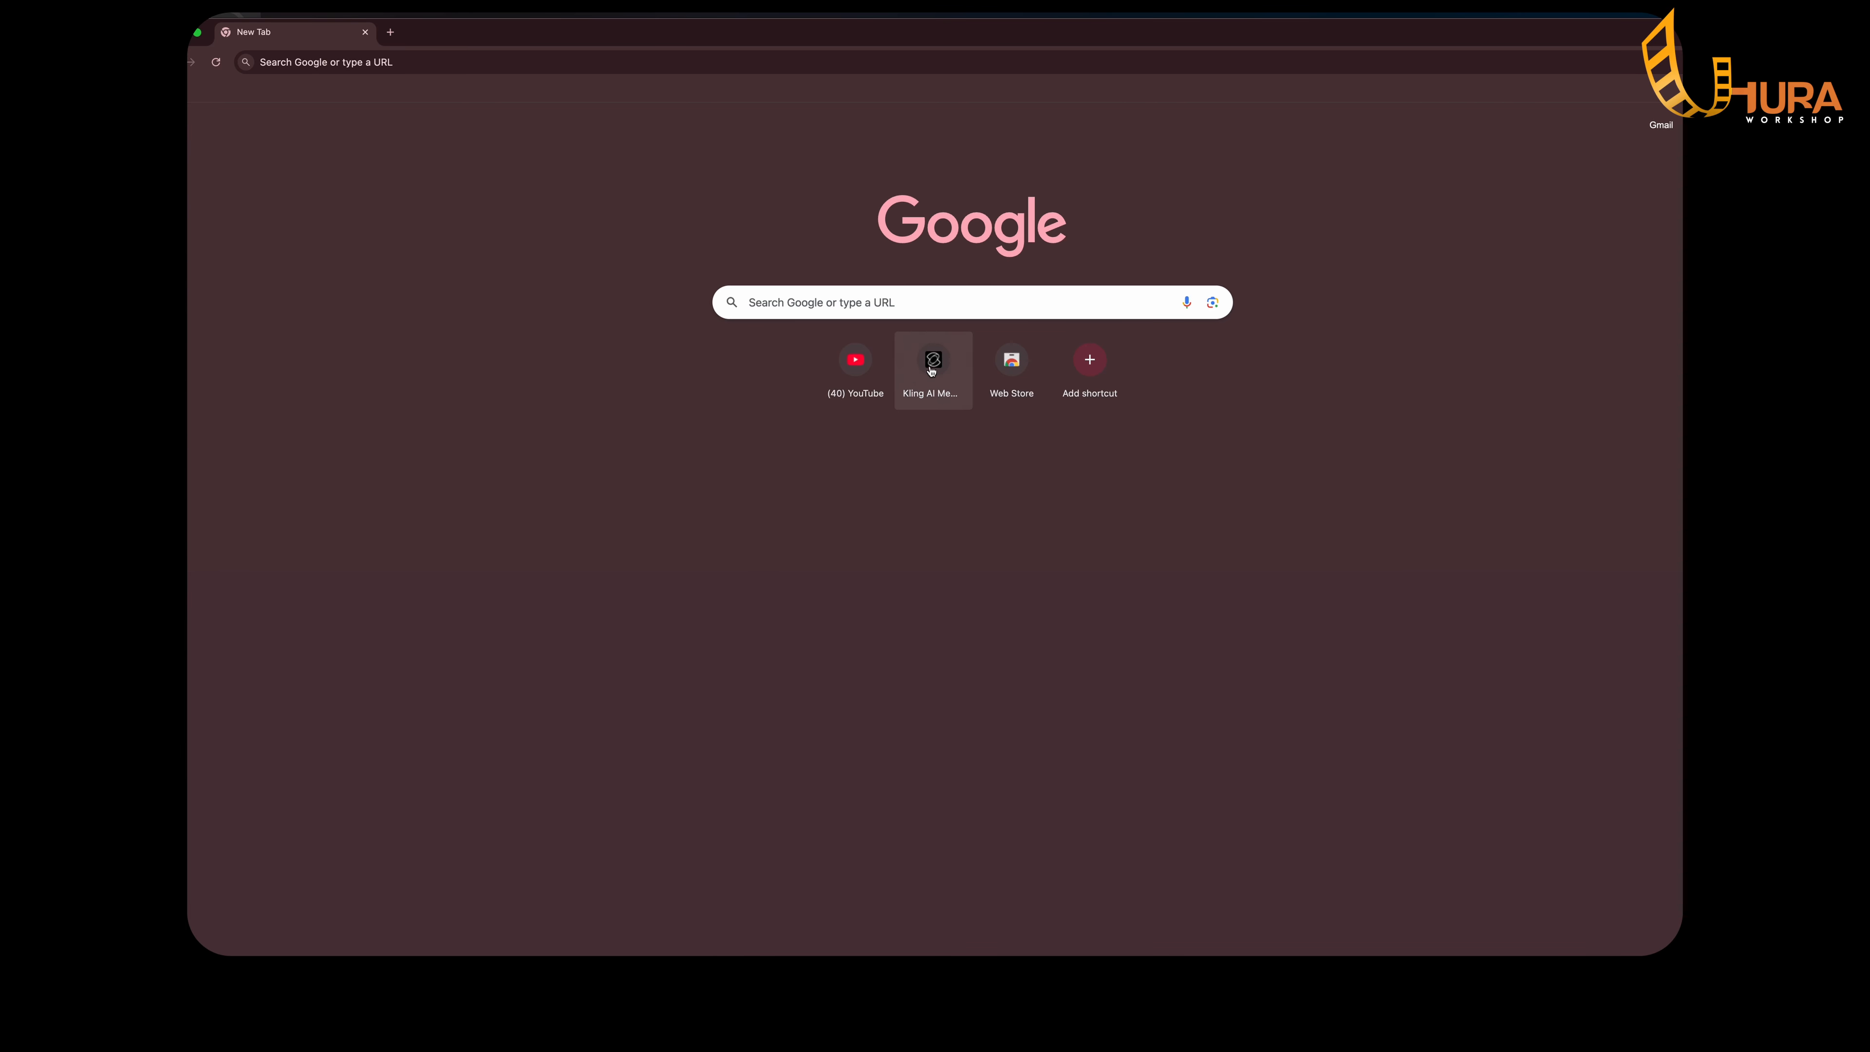
Open Kling AI, sign in with the Google account and dismiss the limited-time offer.
{"action": "left_click", "coordinate": [931, 368]}
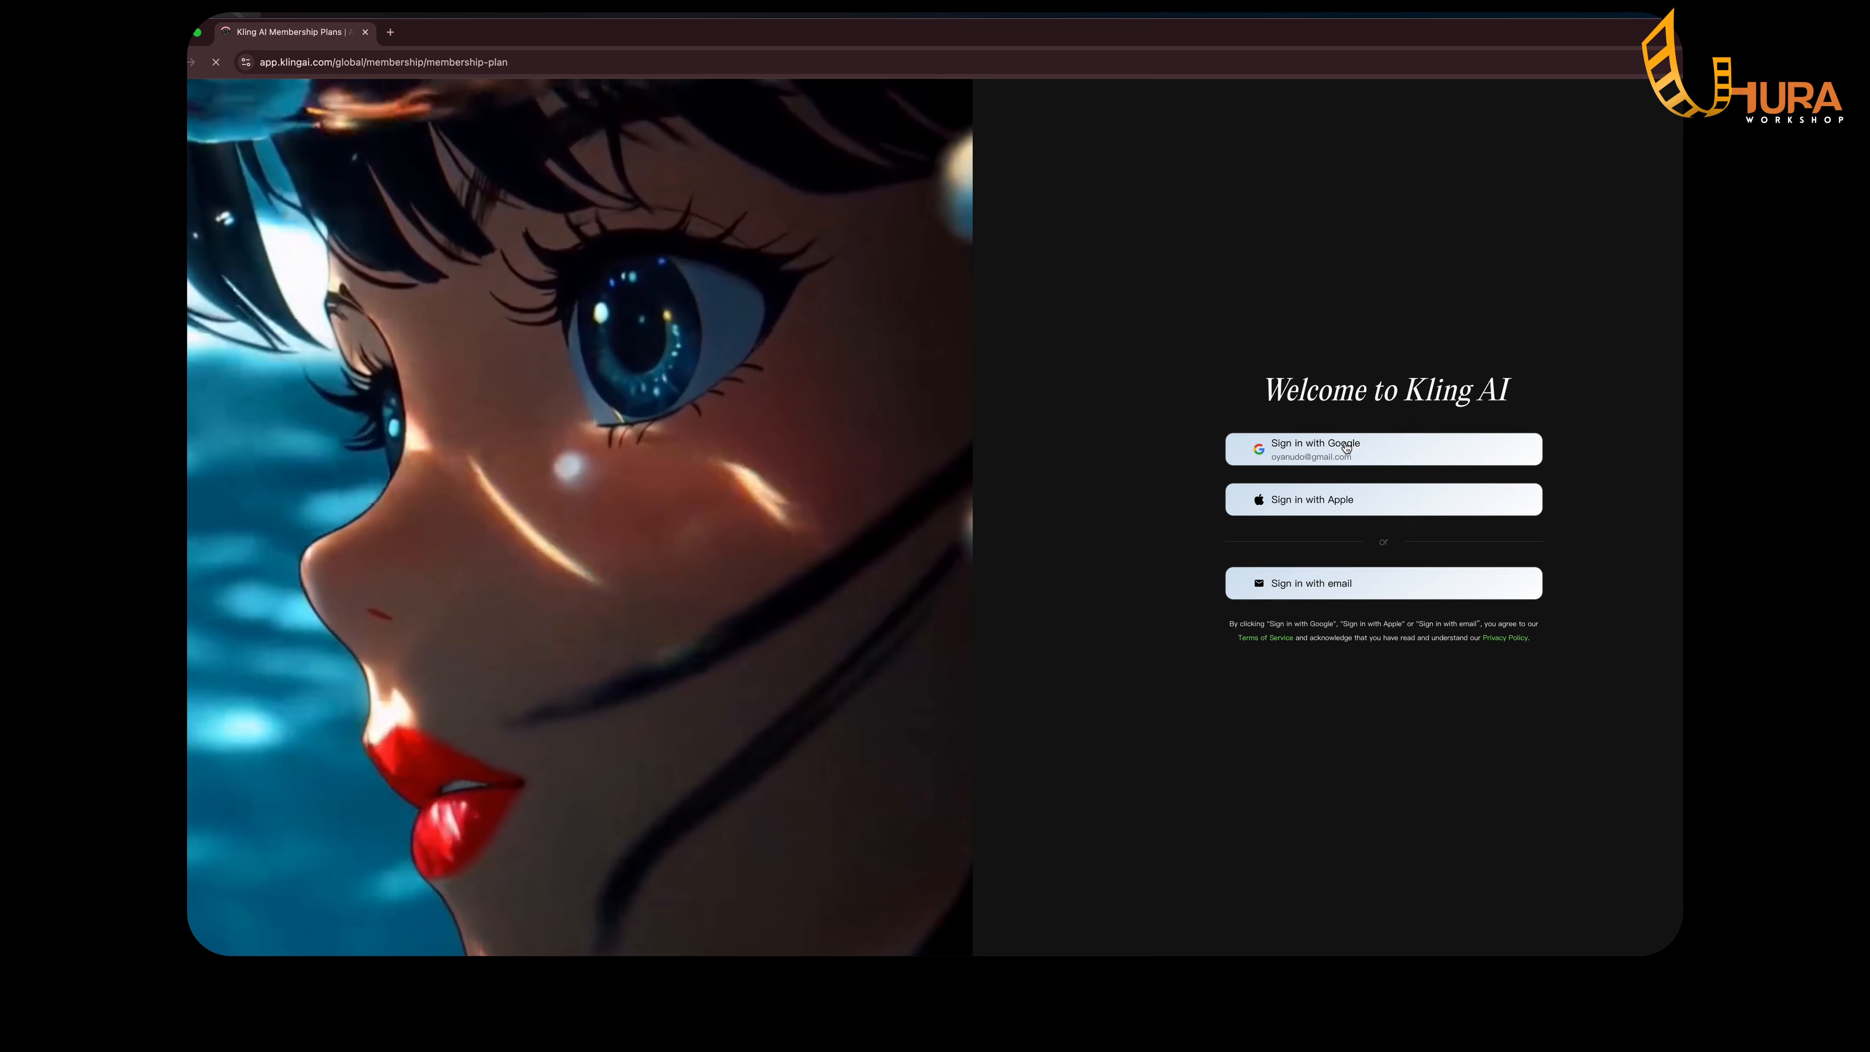
{"action": "left_click", "coordinate": [1346, 447]}
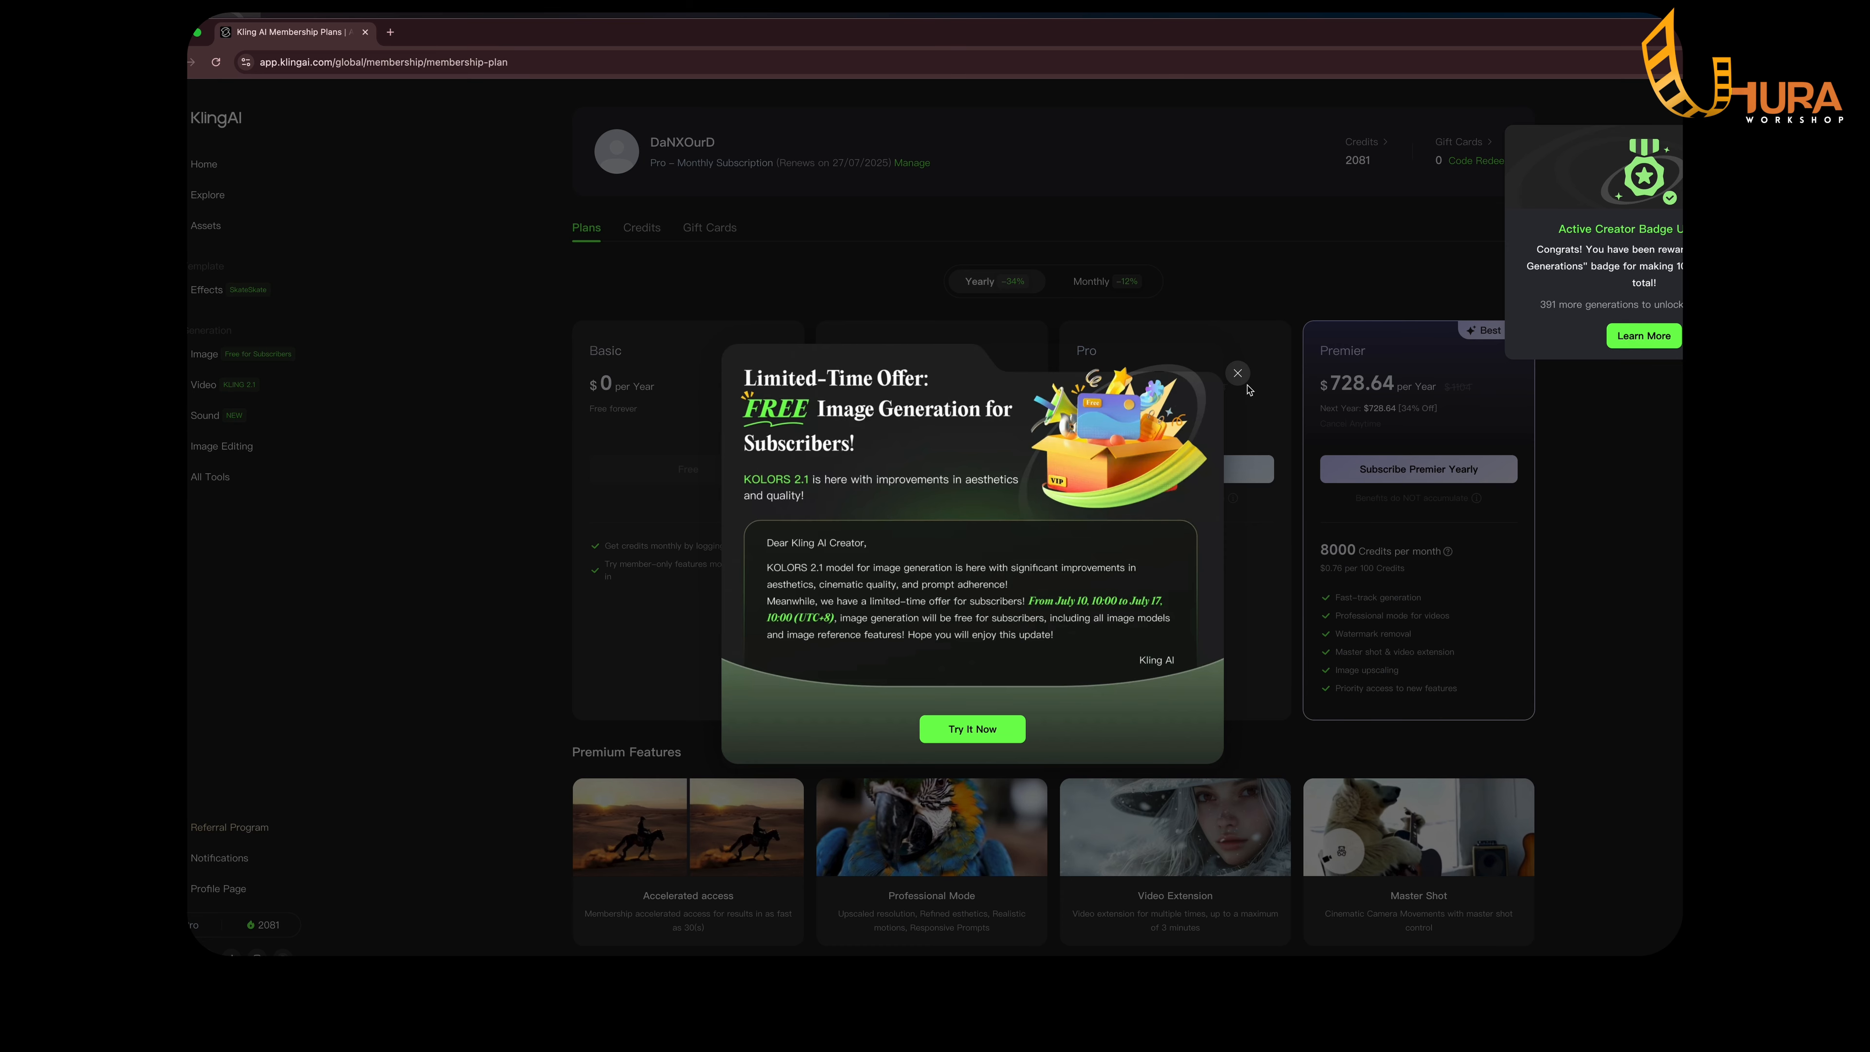
{"action": "left_click", "coordinate": [1238, 374]}
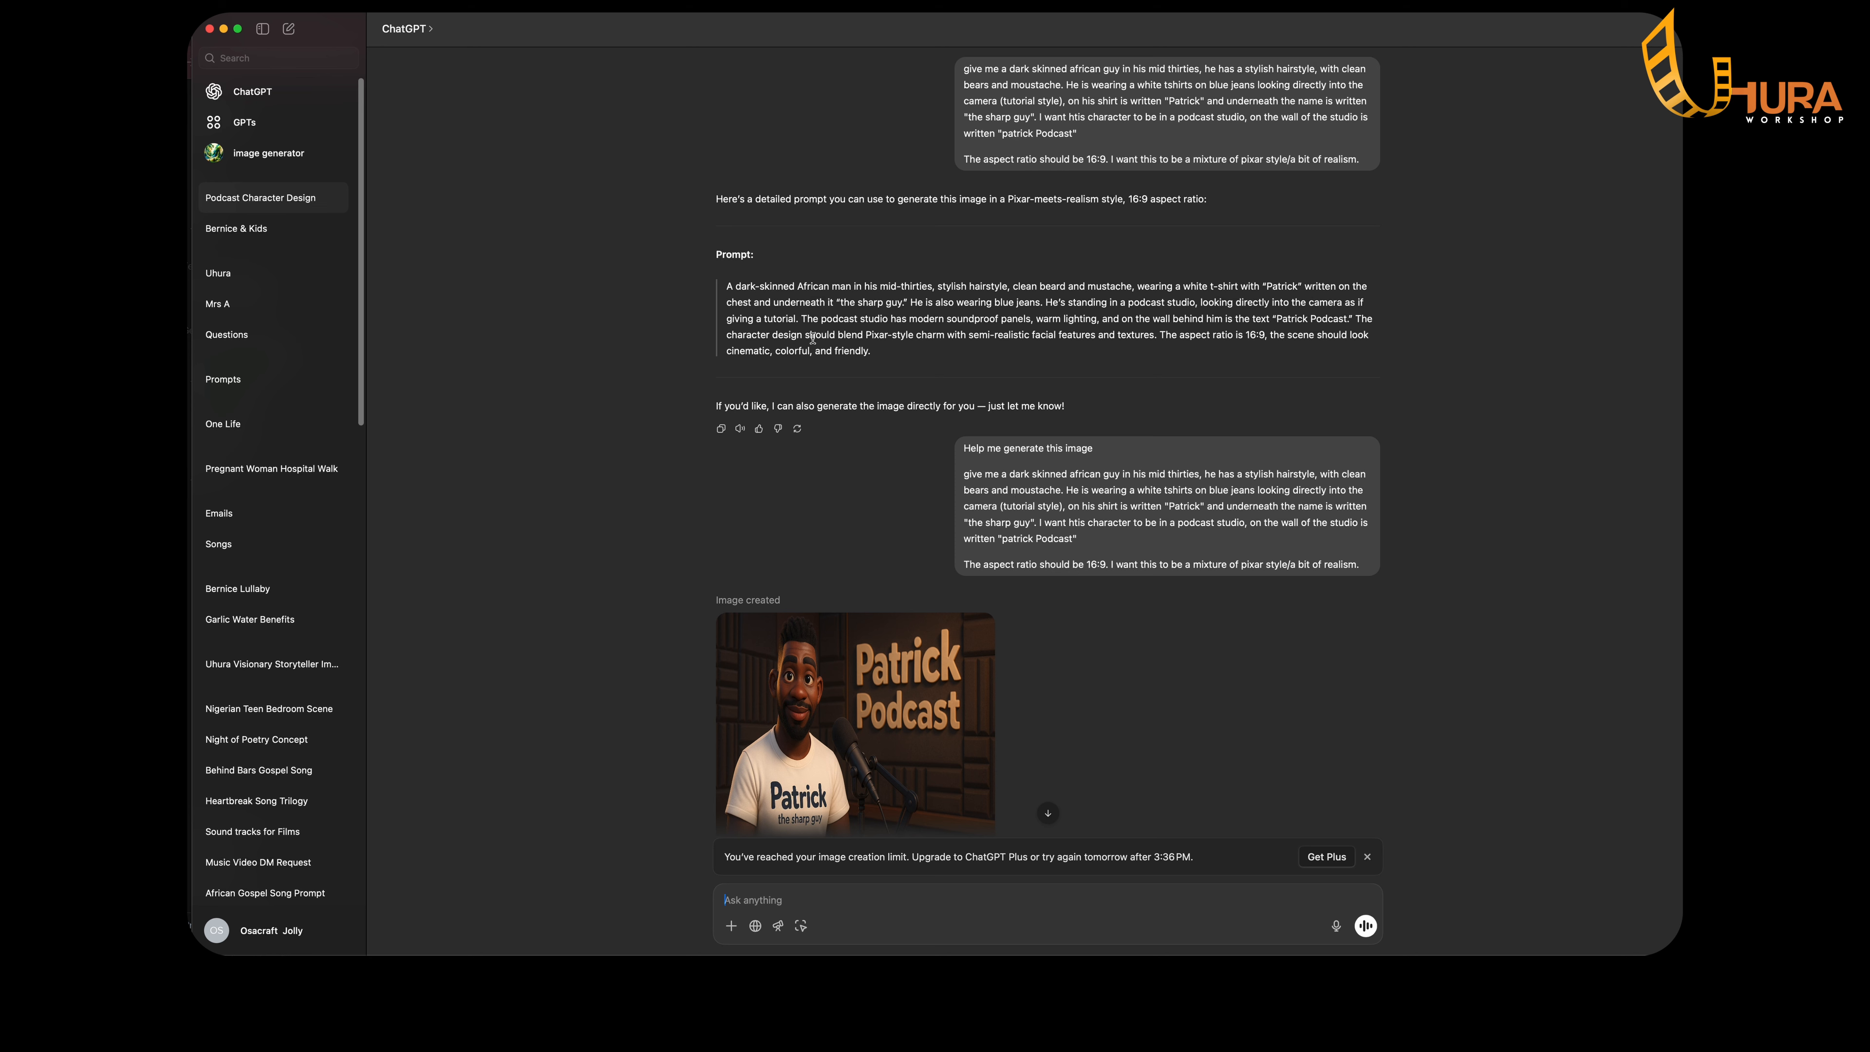
Copy the detailed character prompt from ChatGPT and generate 9:16 images from it with four outputs in Kling AI's KOLORS 1.5.
{"action": "left_click_drag", "start_coordinate": [873, 352], "coordinate": [709, 283]}
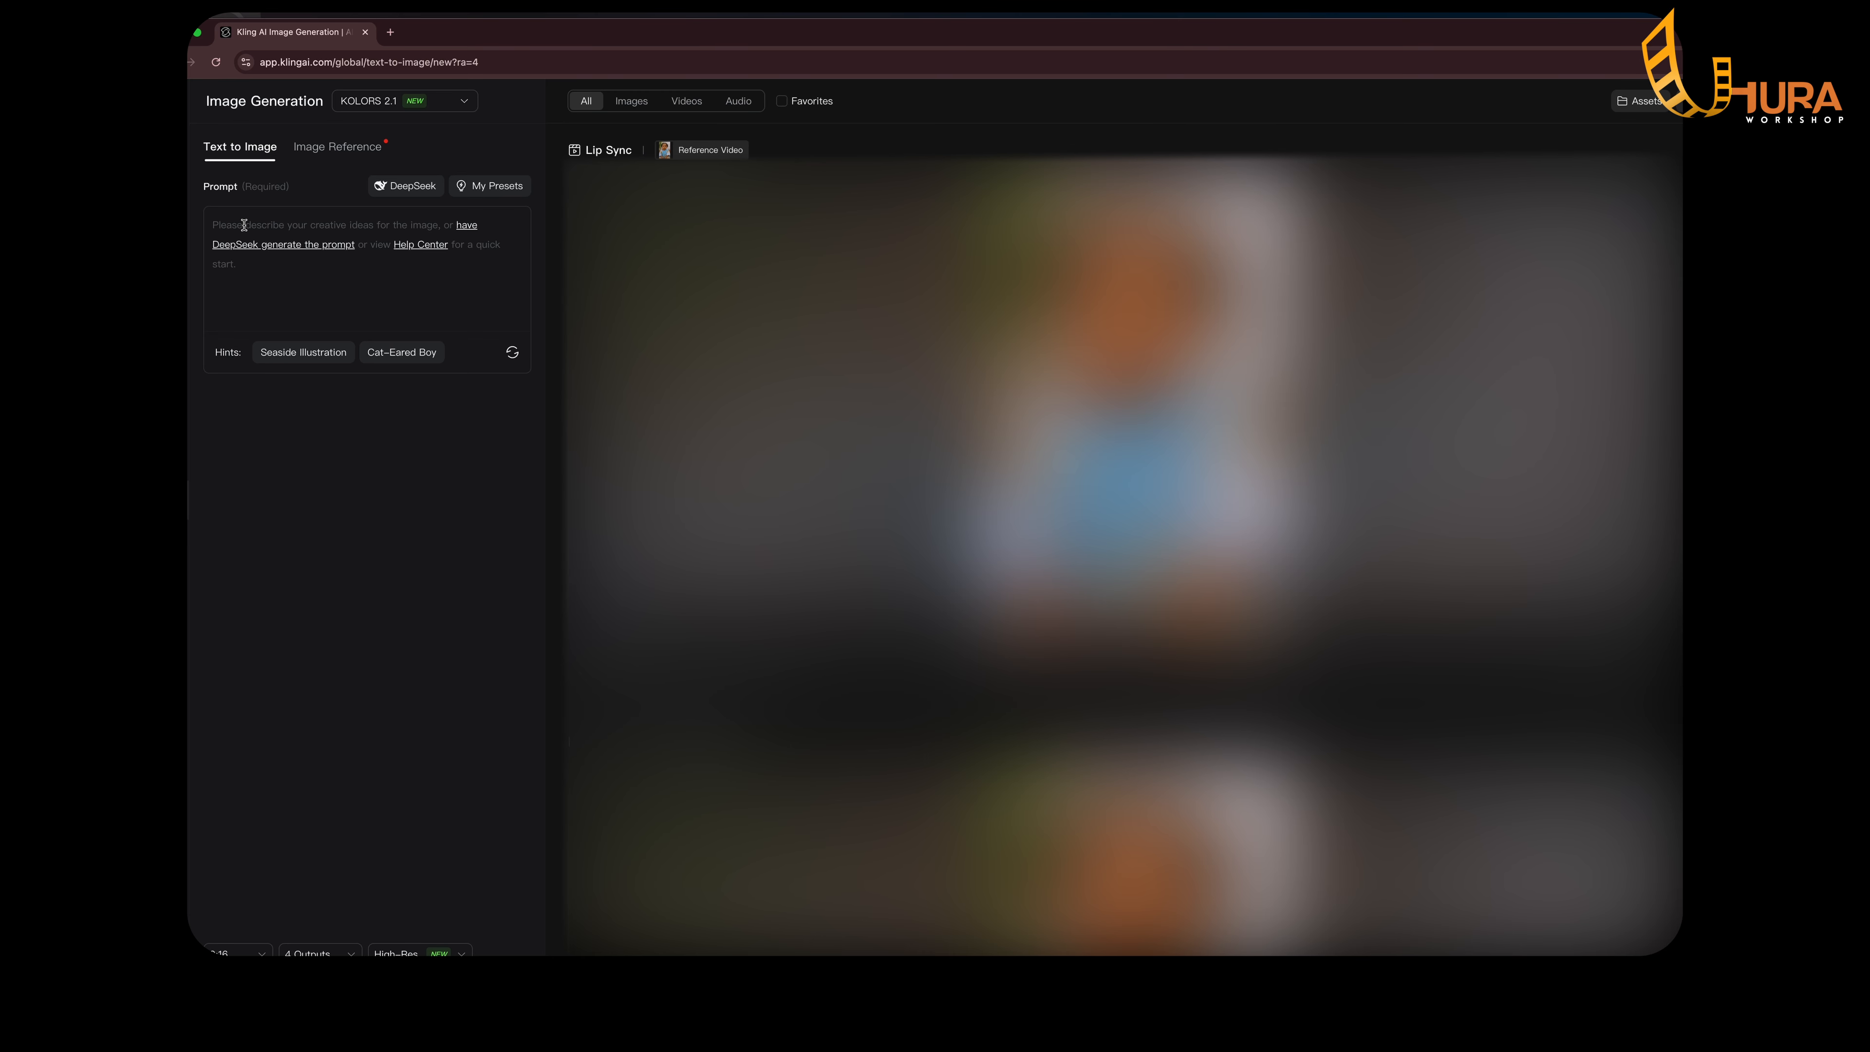
{"action": "type", "text": "A dark-skinned African man in his mid-thirties, stylish hairstyle, clean beard and mustache, wearing a white t-shirt with \"Patrick\" written on the chest and underneath it \"the sharp guy.\" He is also wearing blue jeans. He’s standing in a podcast studio, looking directly into the camera as if giving a tutorial. The podcast studio has modern soundproof panels, warm lighting, and on the wall behind him is the text \"Patrick Podcast.\" The character design should blend Pixar-style charm with semi-realistic facial features and textures. The aspect ratio is 16:9, the scene should look cinematic, colorful, and friendly."}
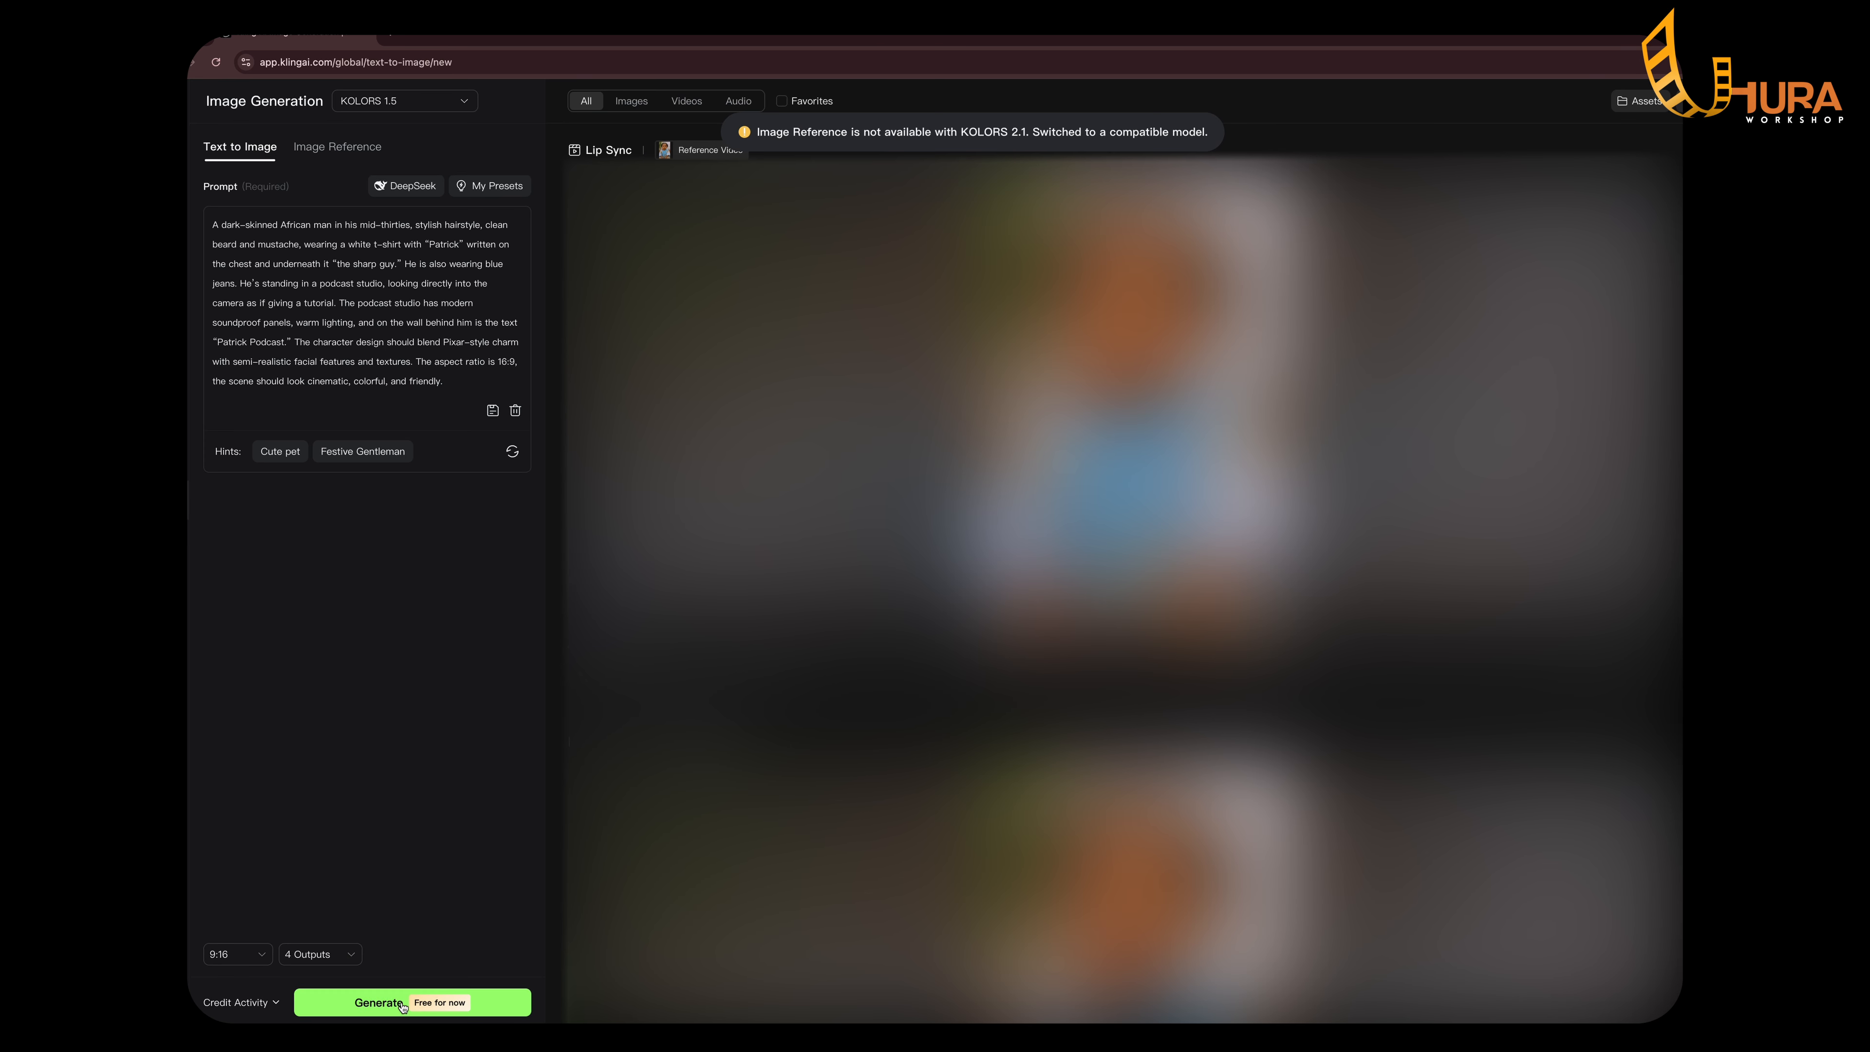
{"action": "left_click", "coordinate": [396, 1006]}
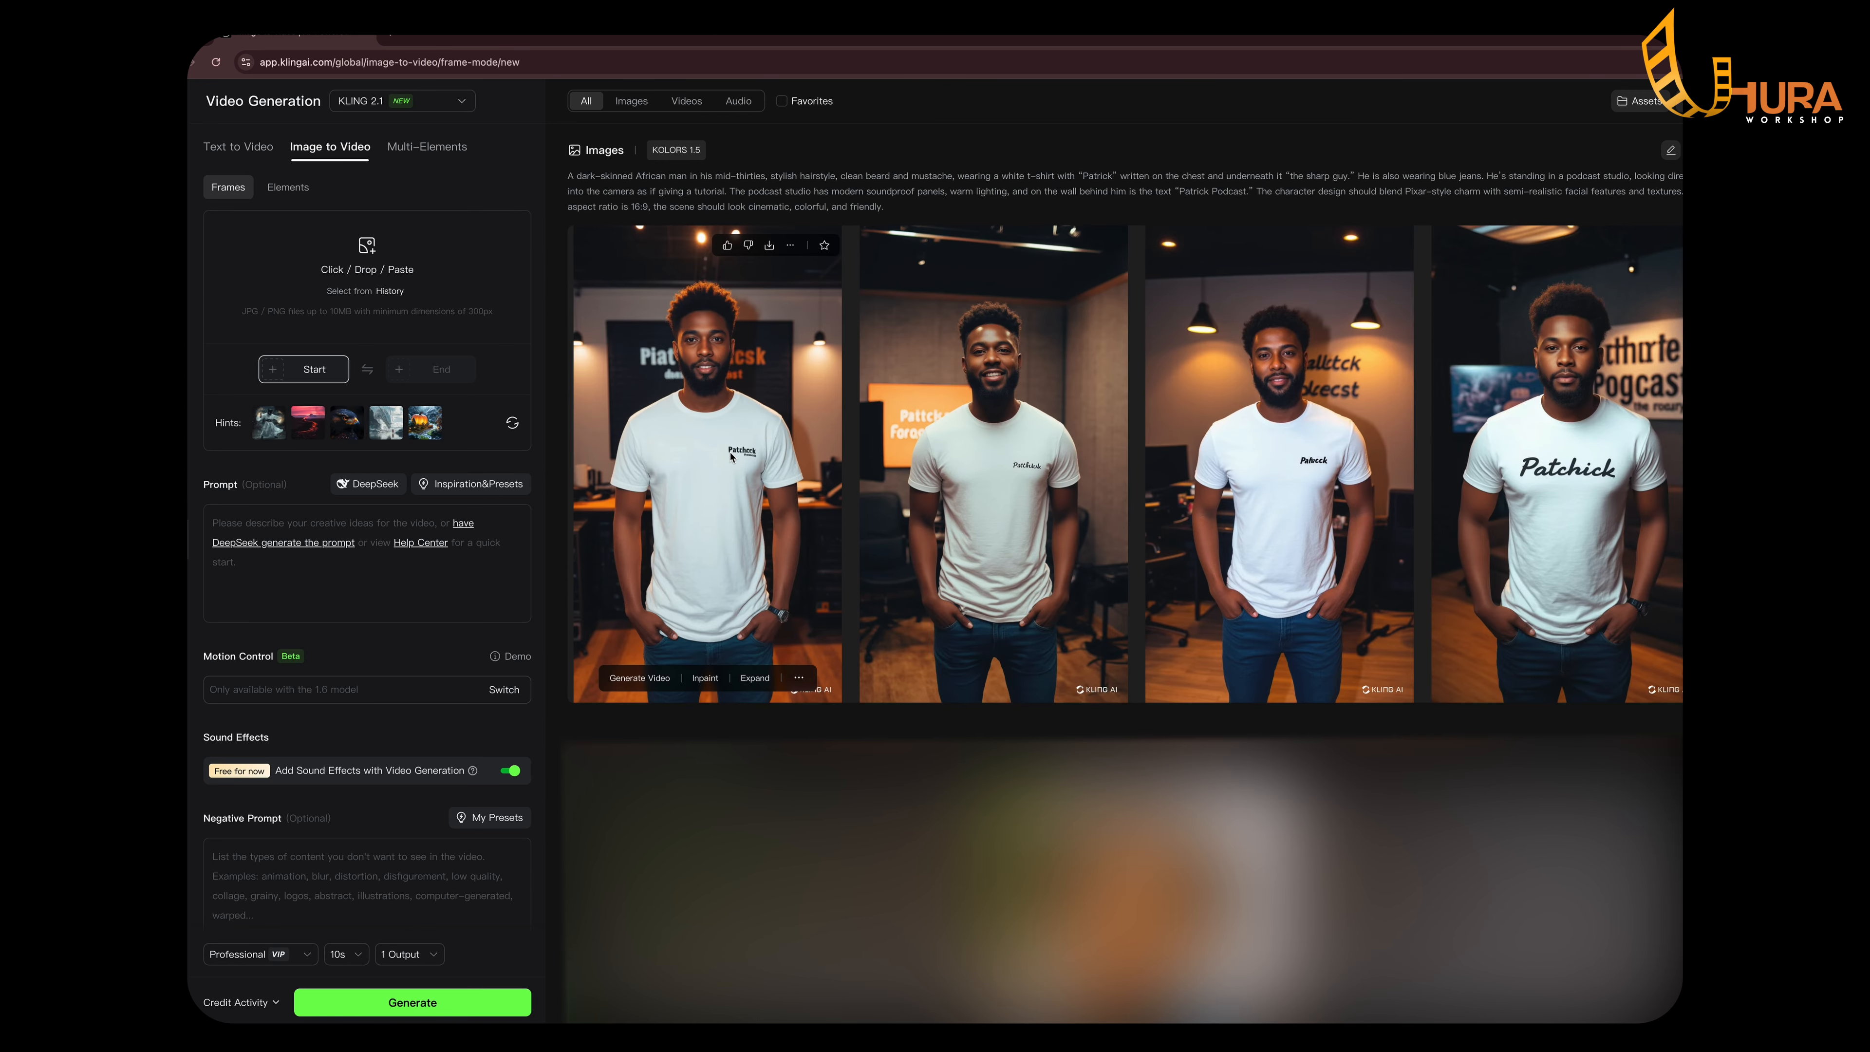
Inspect the generated portraits at full size, checking the shirt and wall lettering, and return to the generation page.
{"action": "left_click", "coordinate": [731, 457]}
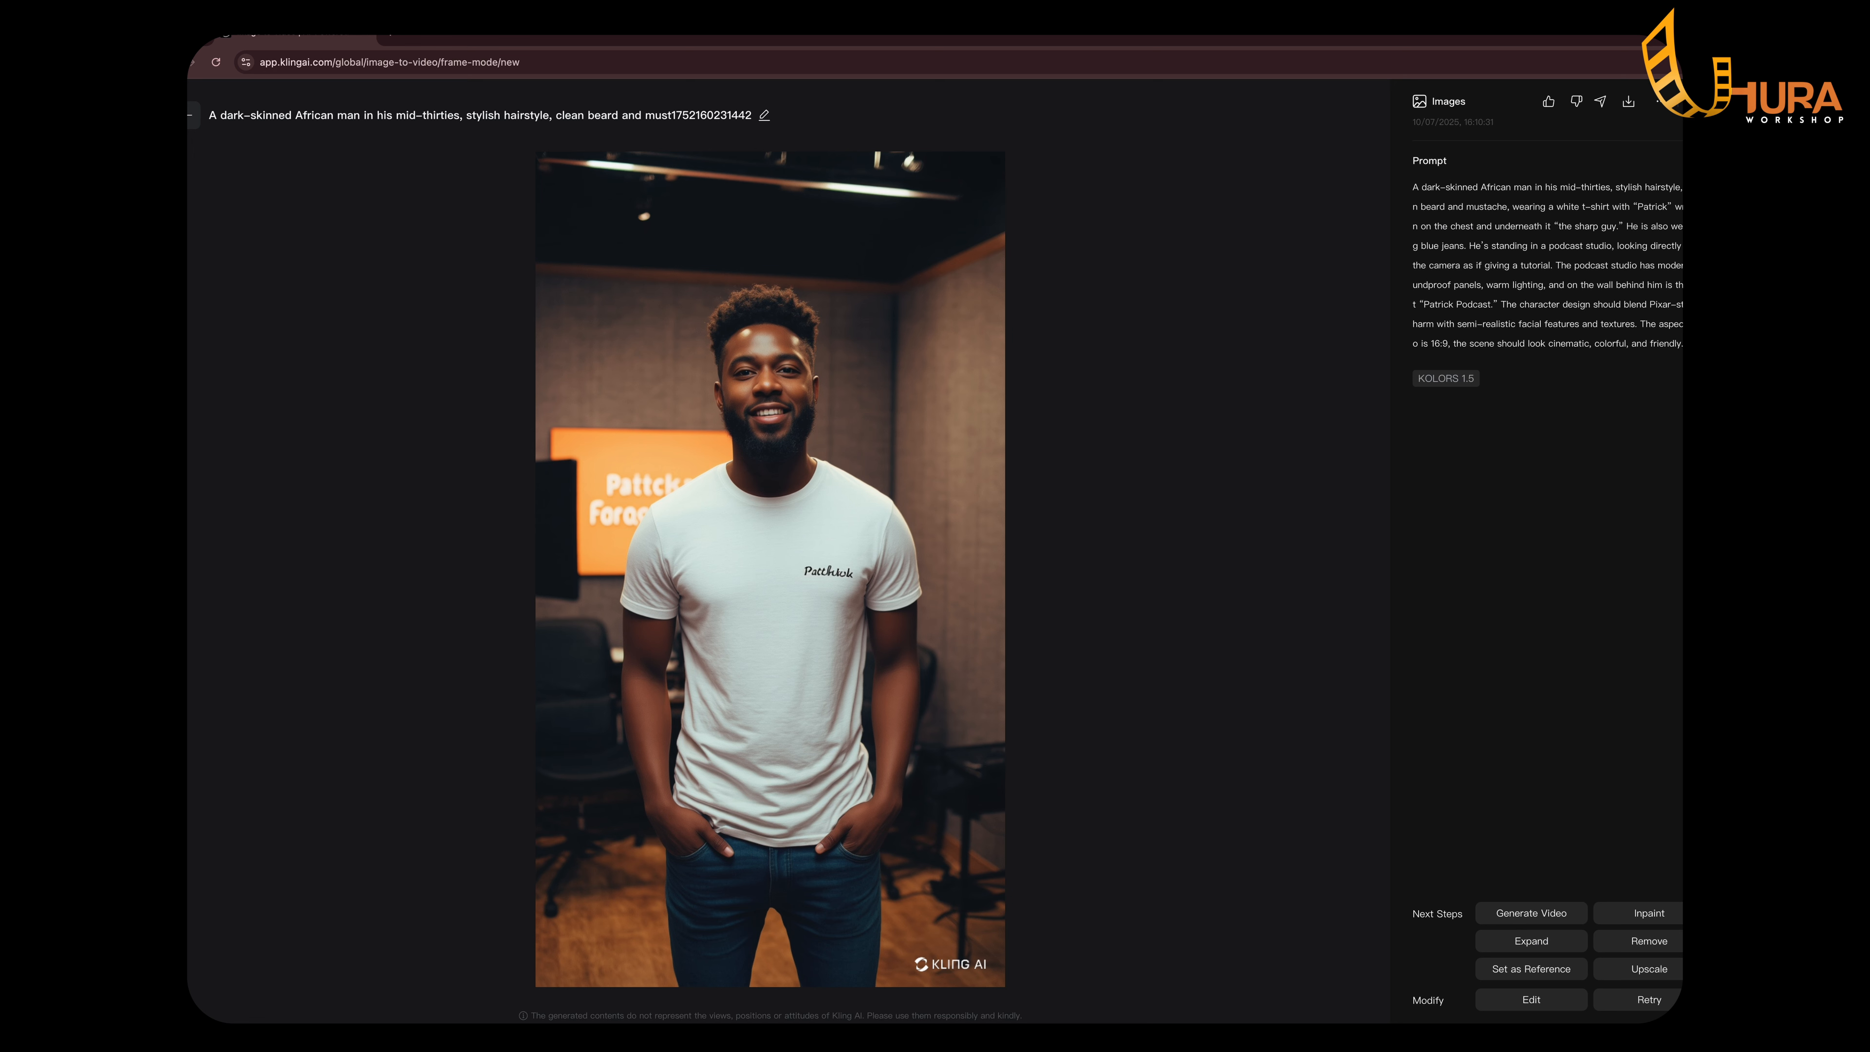
{"action": "key", "text": "Right"}
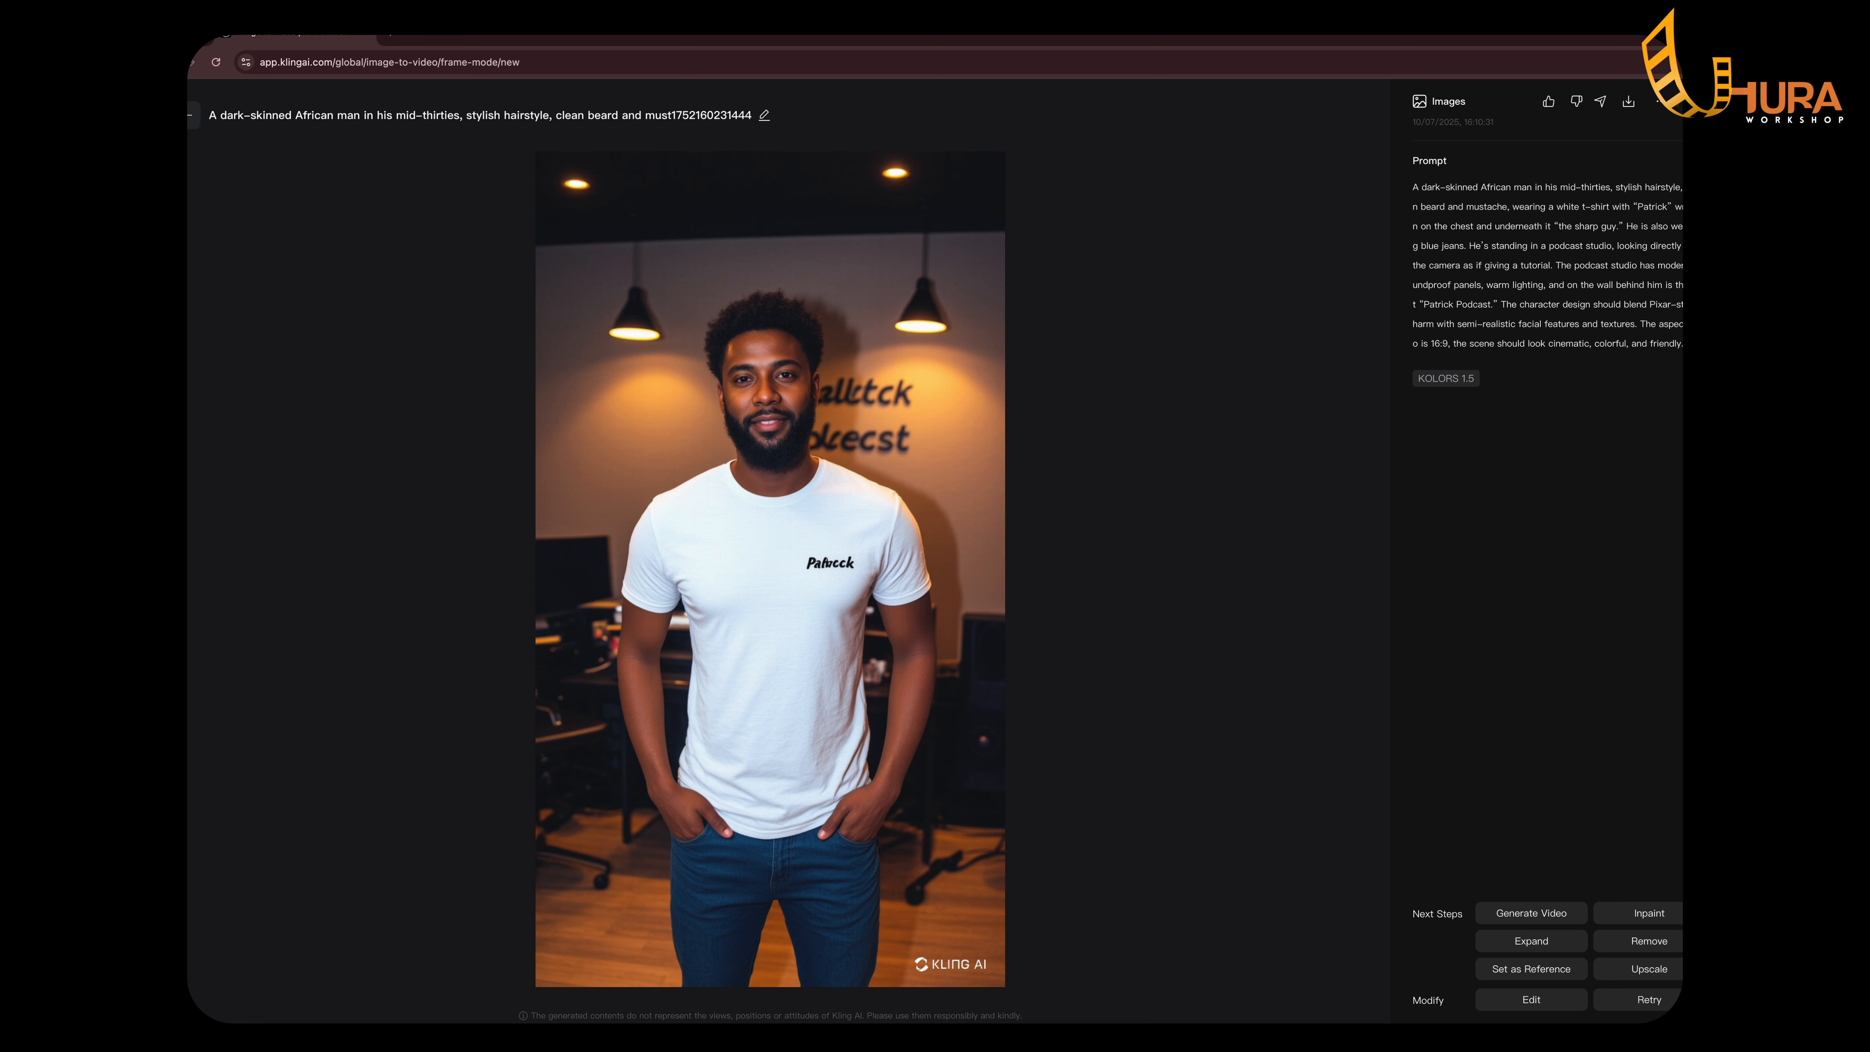
{"action": "key", "text": "Right"}
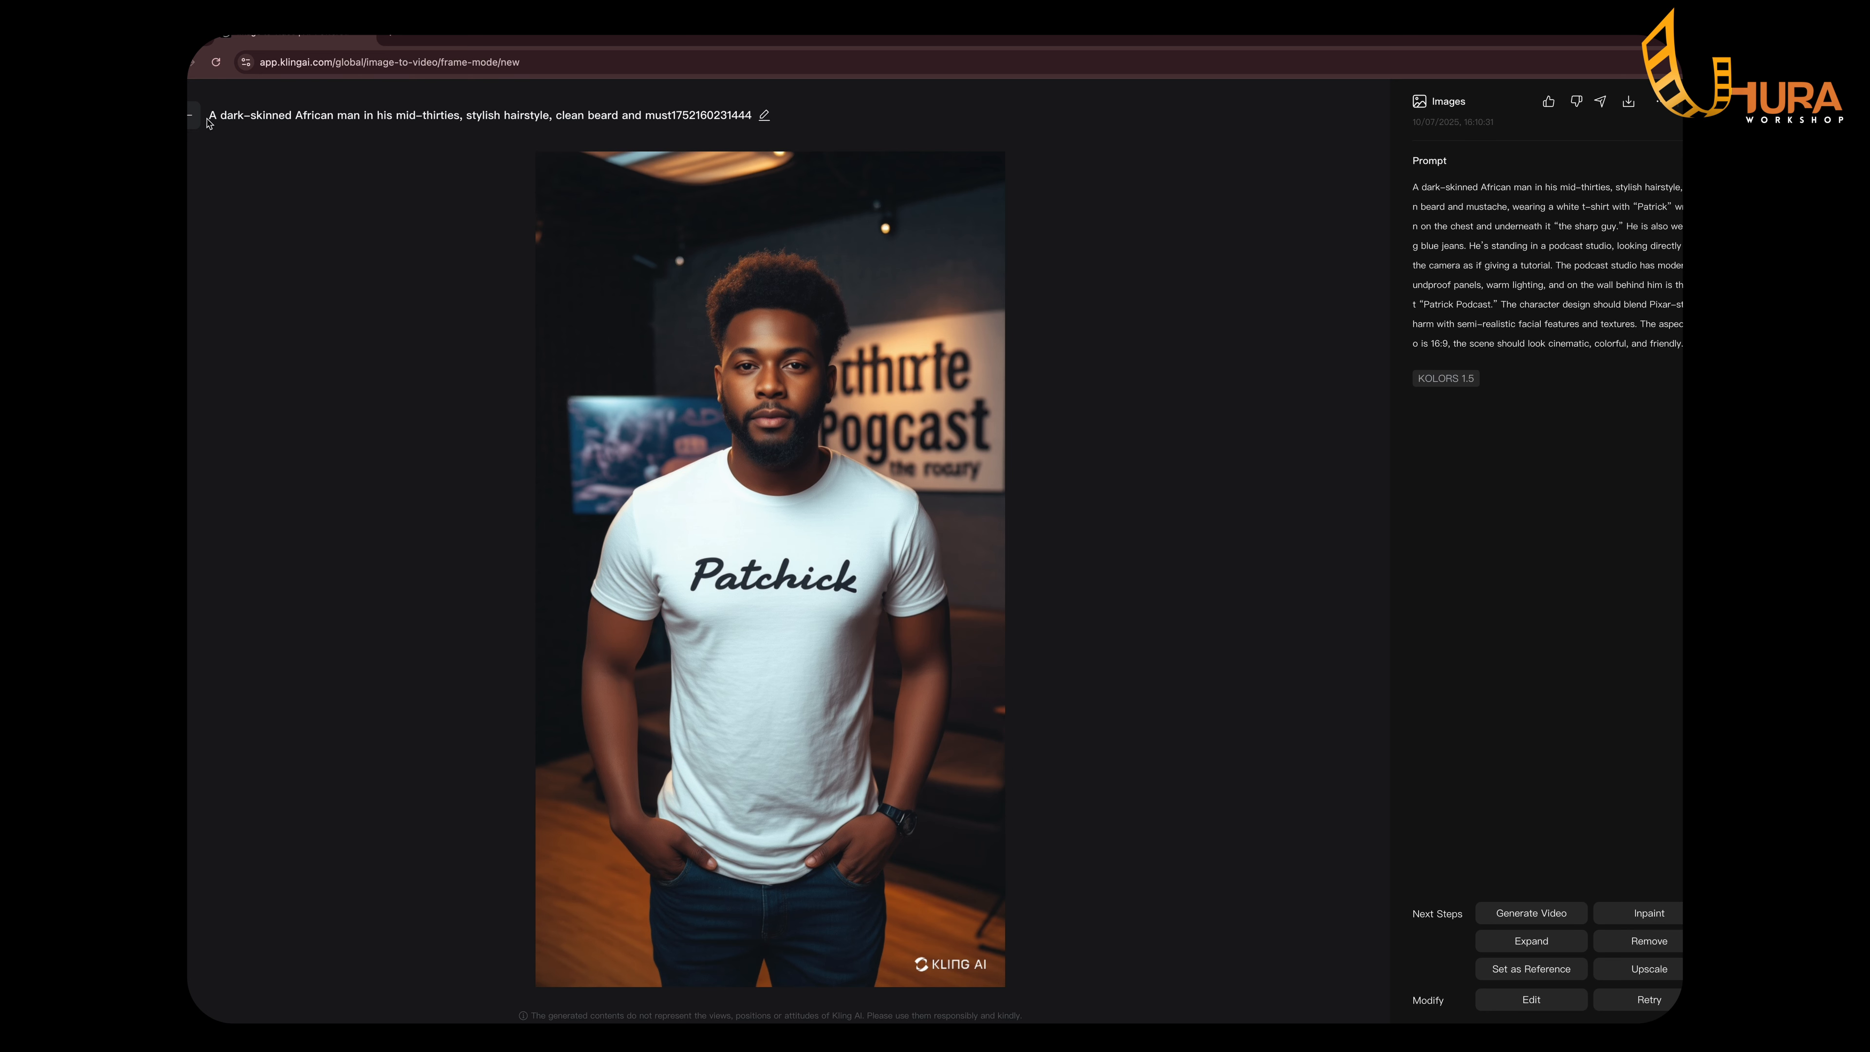
{"action": "left_click", "coordinate": [194, 118]}
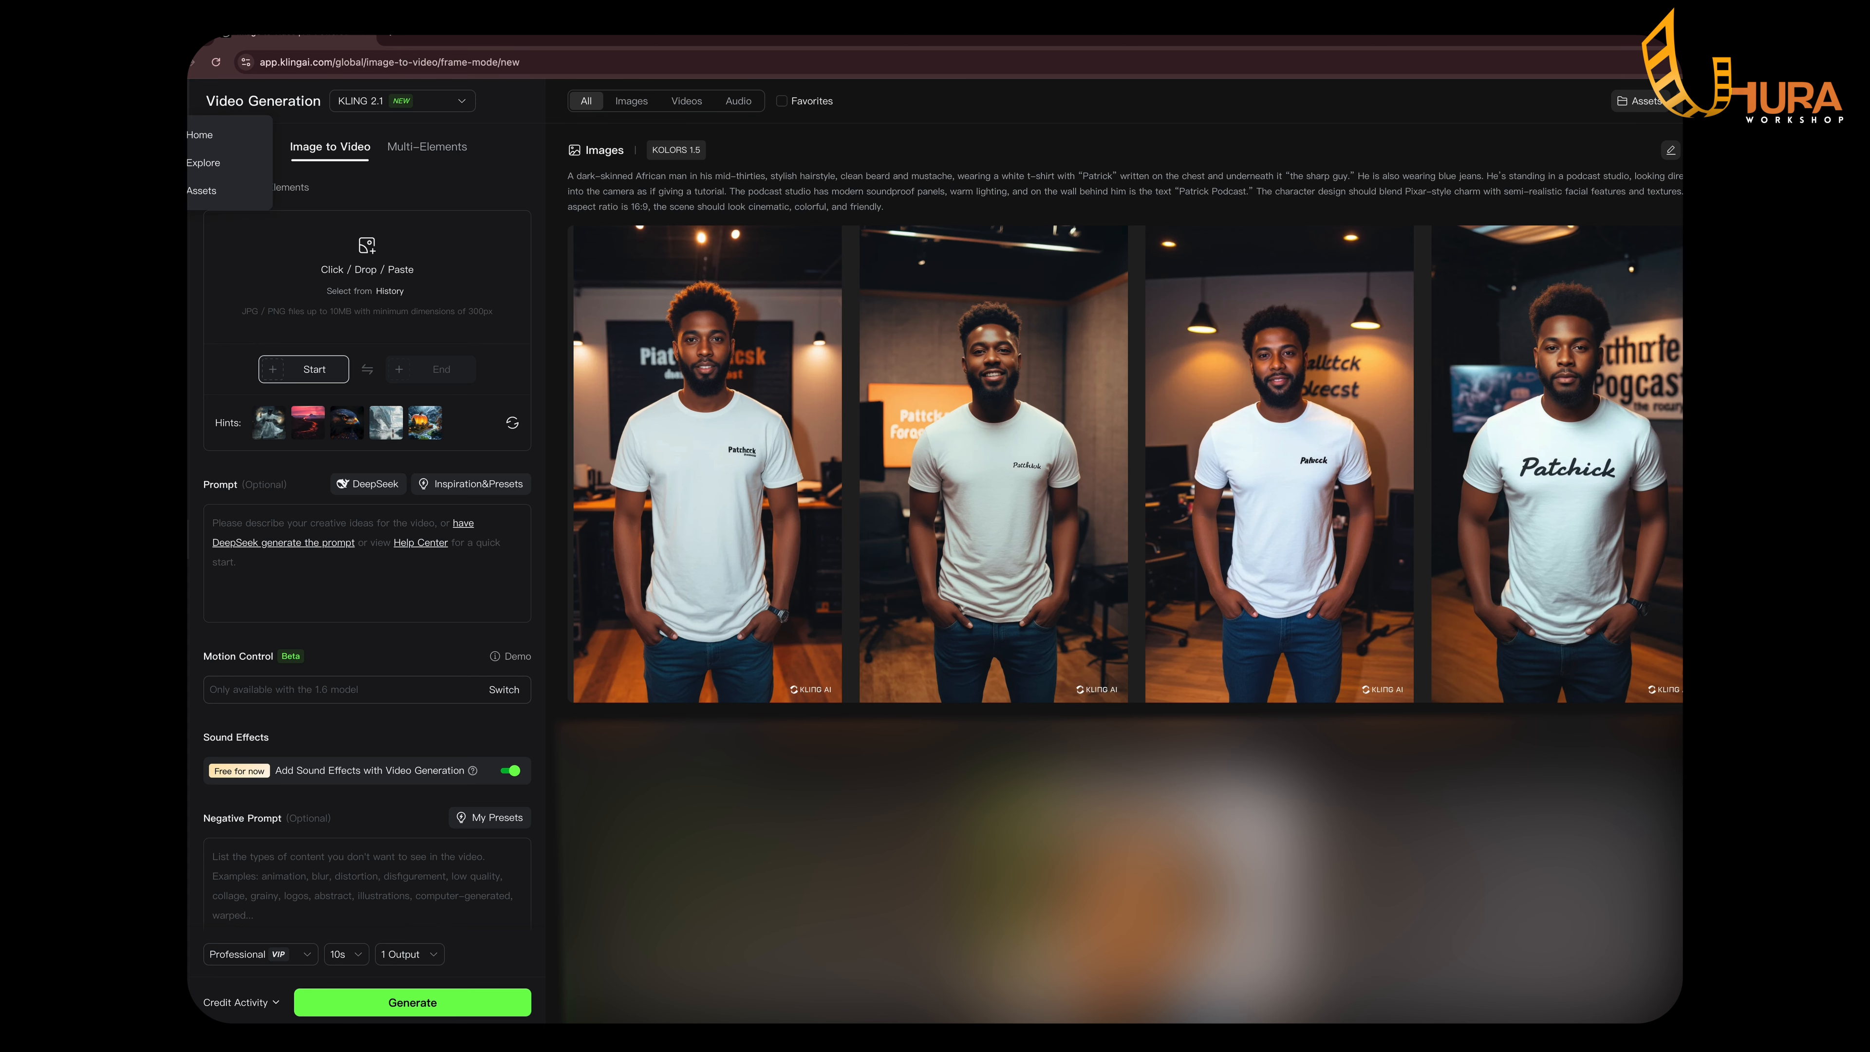
Open the Lip Sync tool from Kling AI's complete tool list.
{"action": "left_click", "coordinate": [193, 136]}
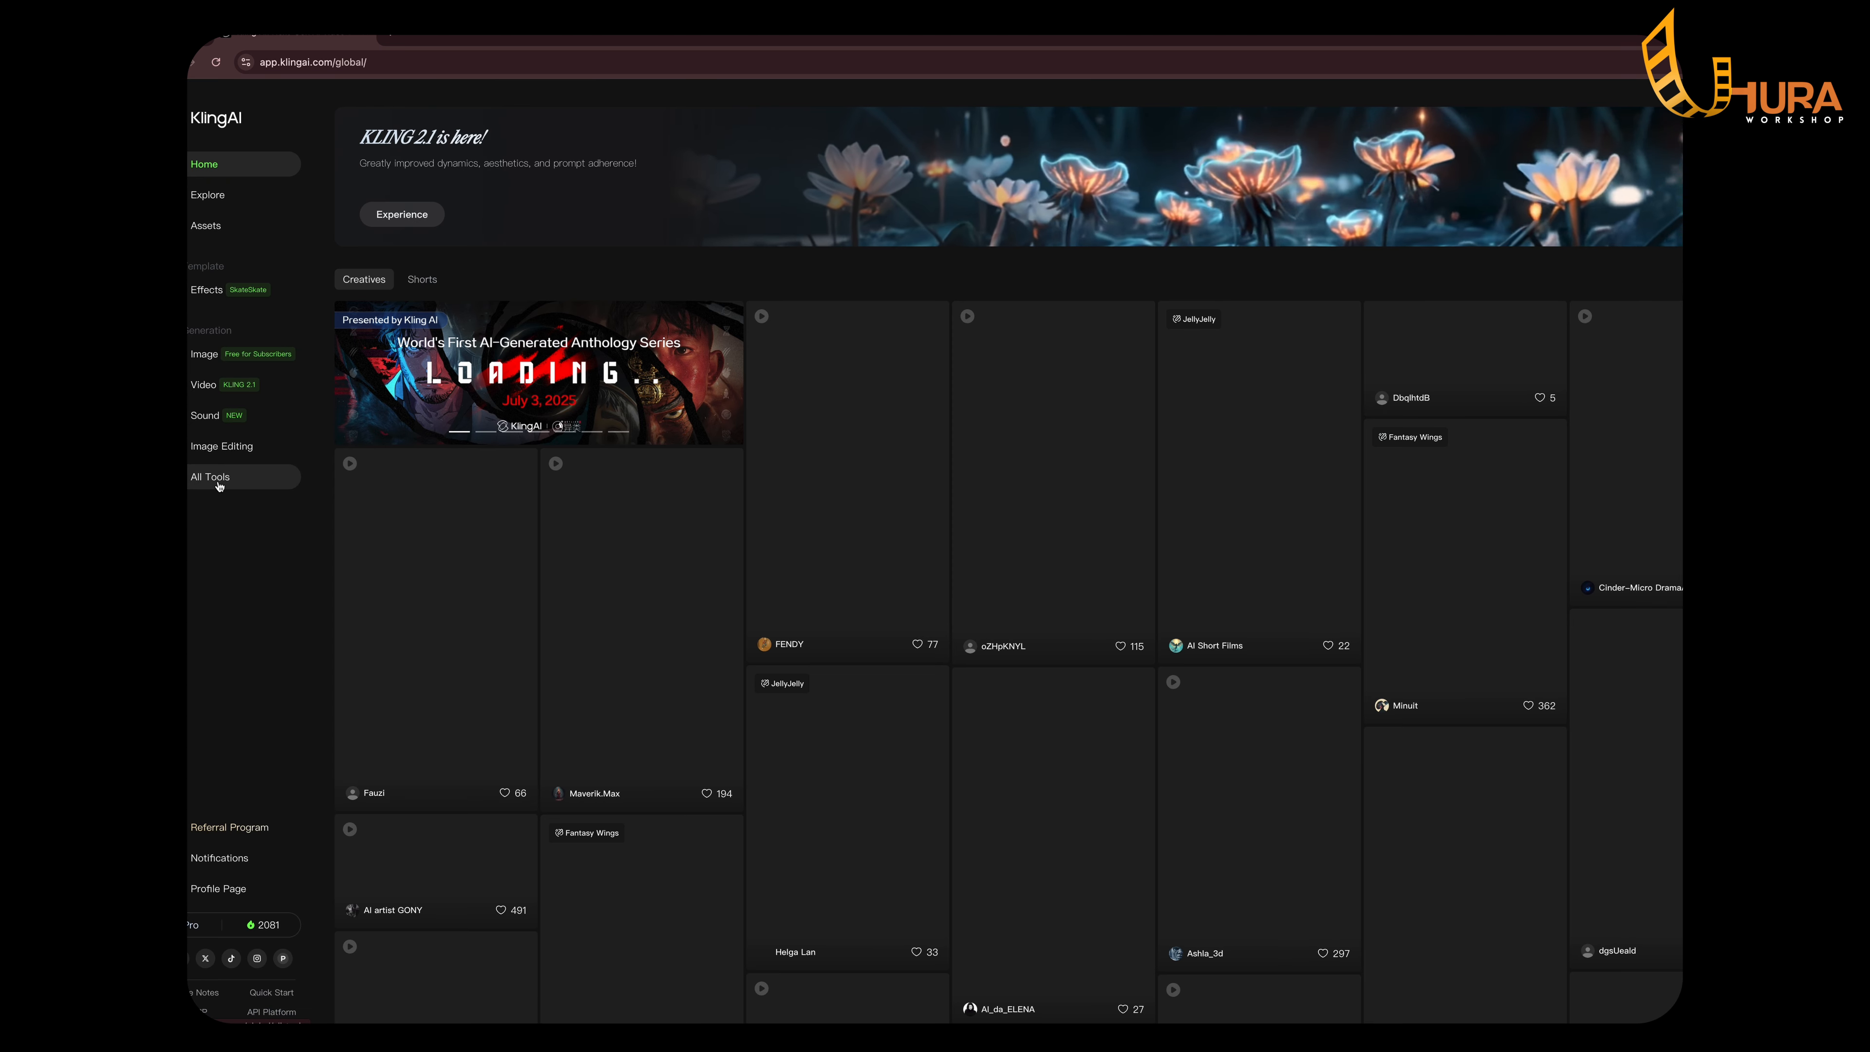
{"action": "left_click", "coordinate": [213, 477]}
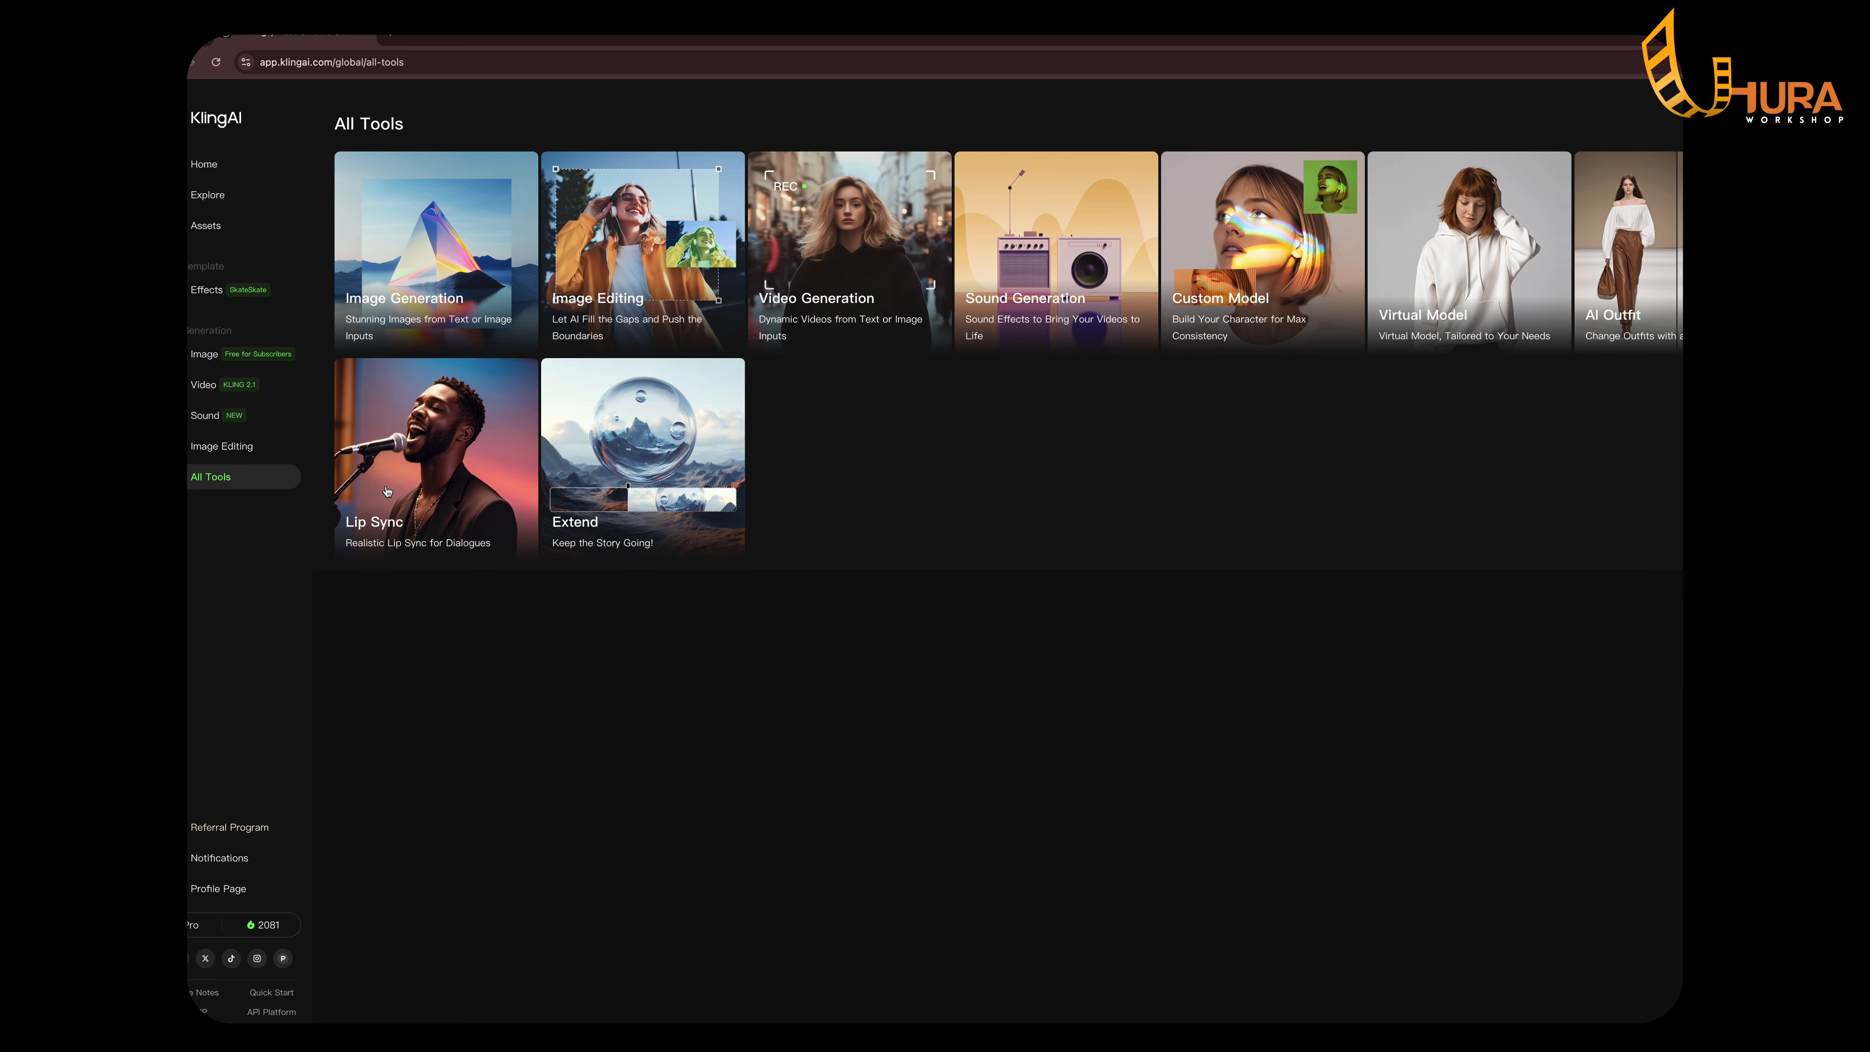
{"action": "left_click", "coordinate": [410, 486]}
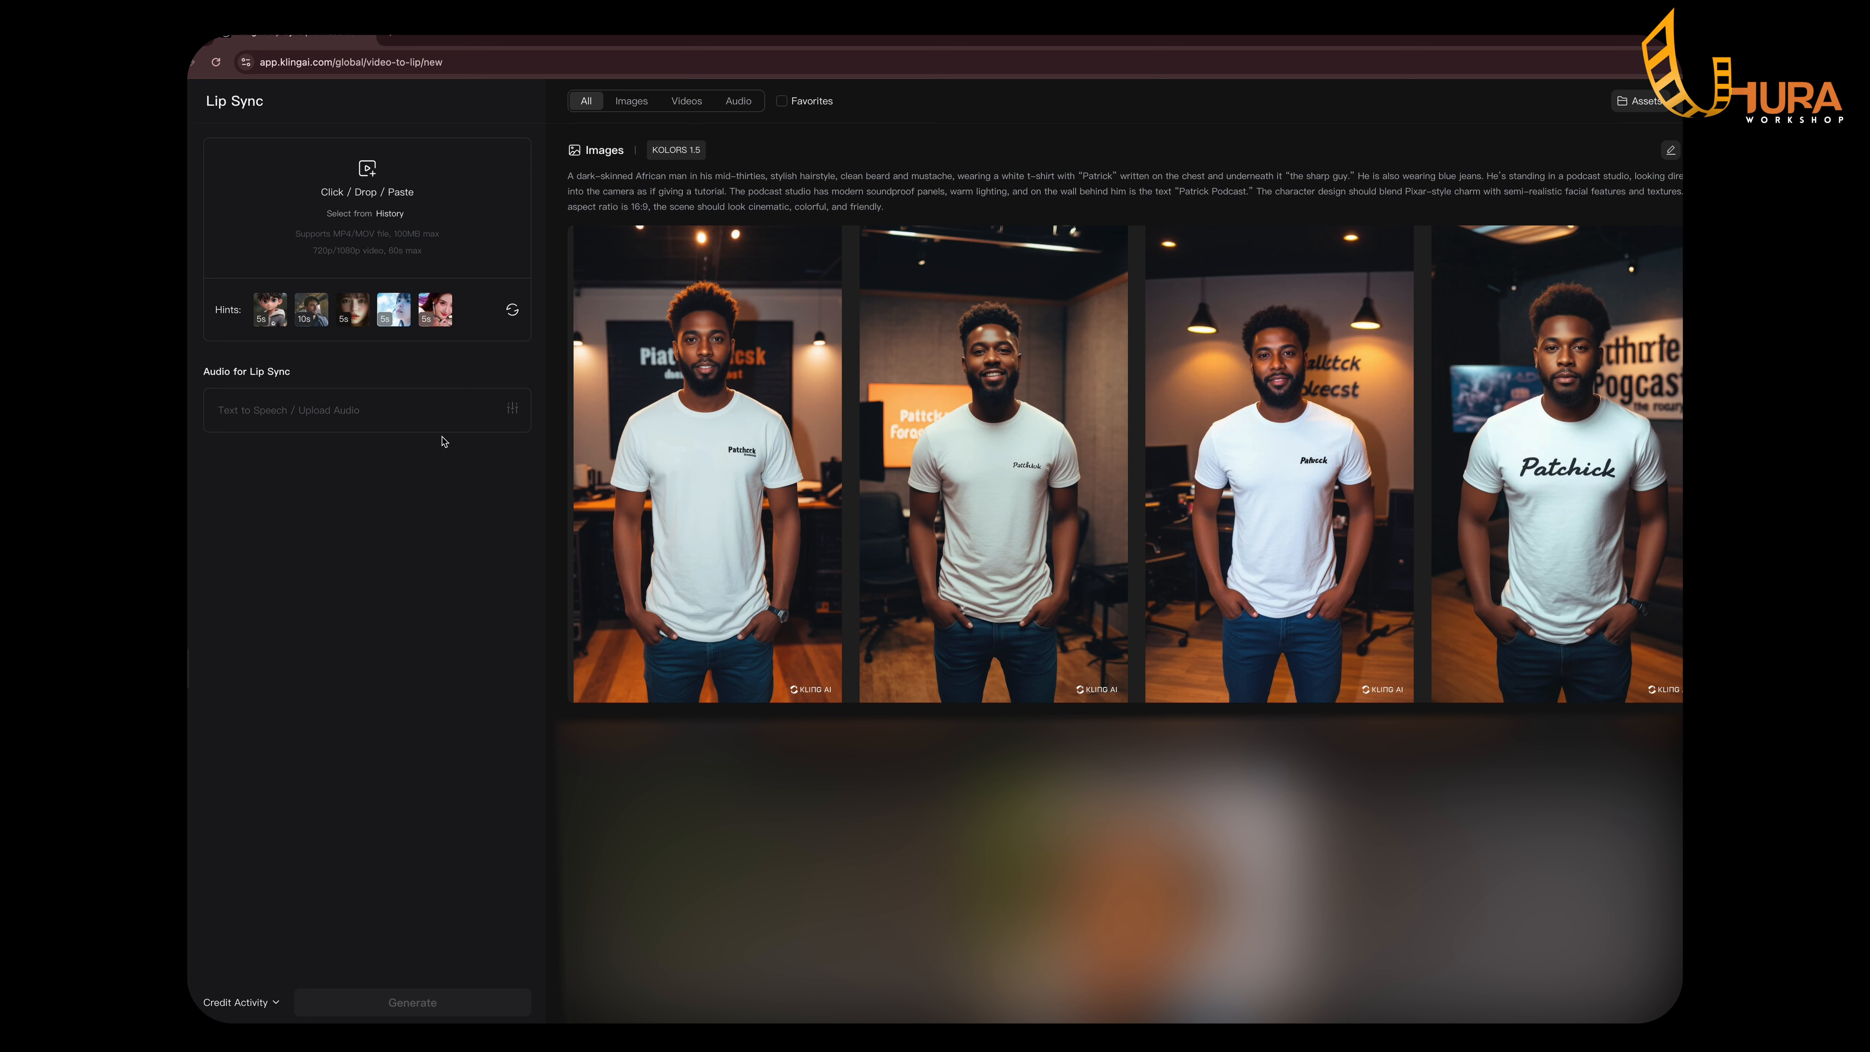
Browse to the Export_For_Sync folder inside 2_Second_Content and select video 2 for the lip sync.
{"action": "left_click", "coordinate": [335, 193]}
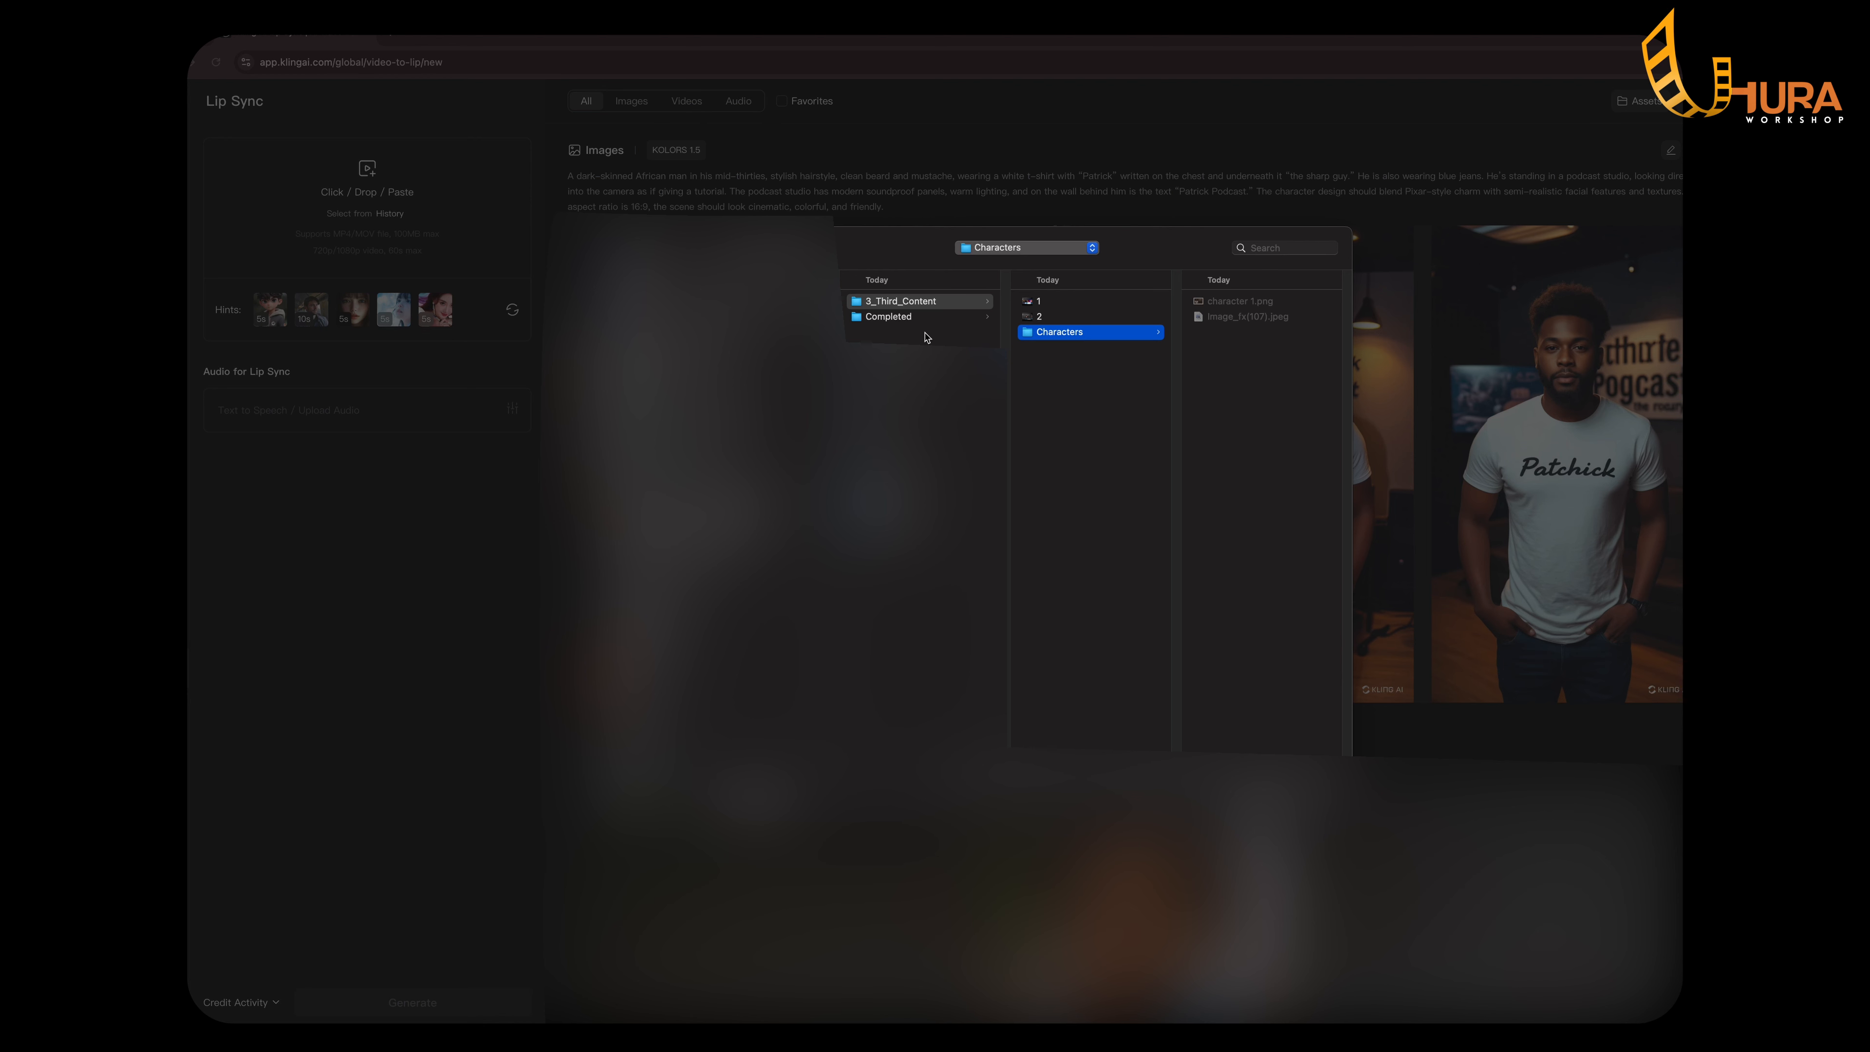
{"action": "left_click", "coordinate": [917, 368]}
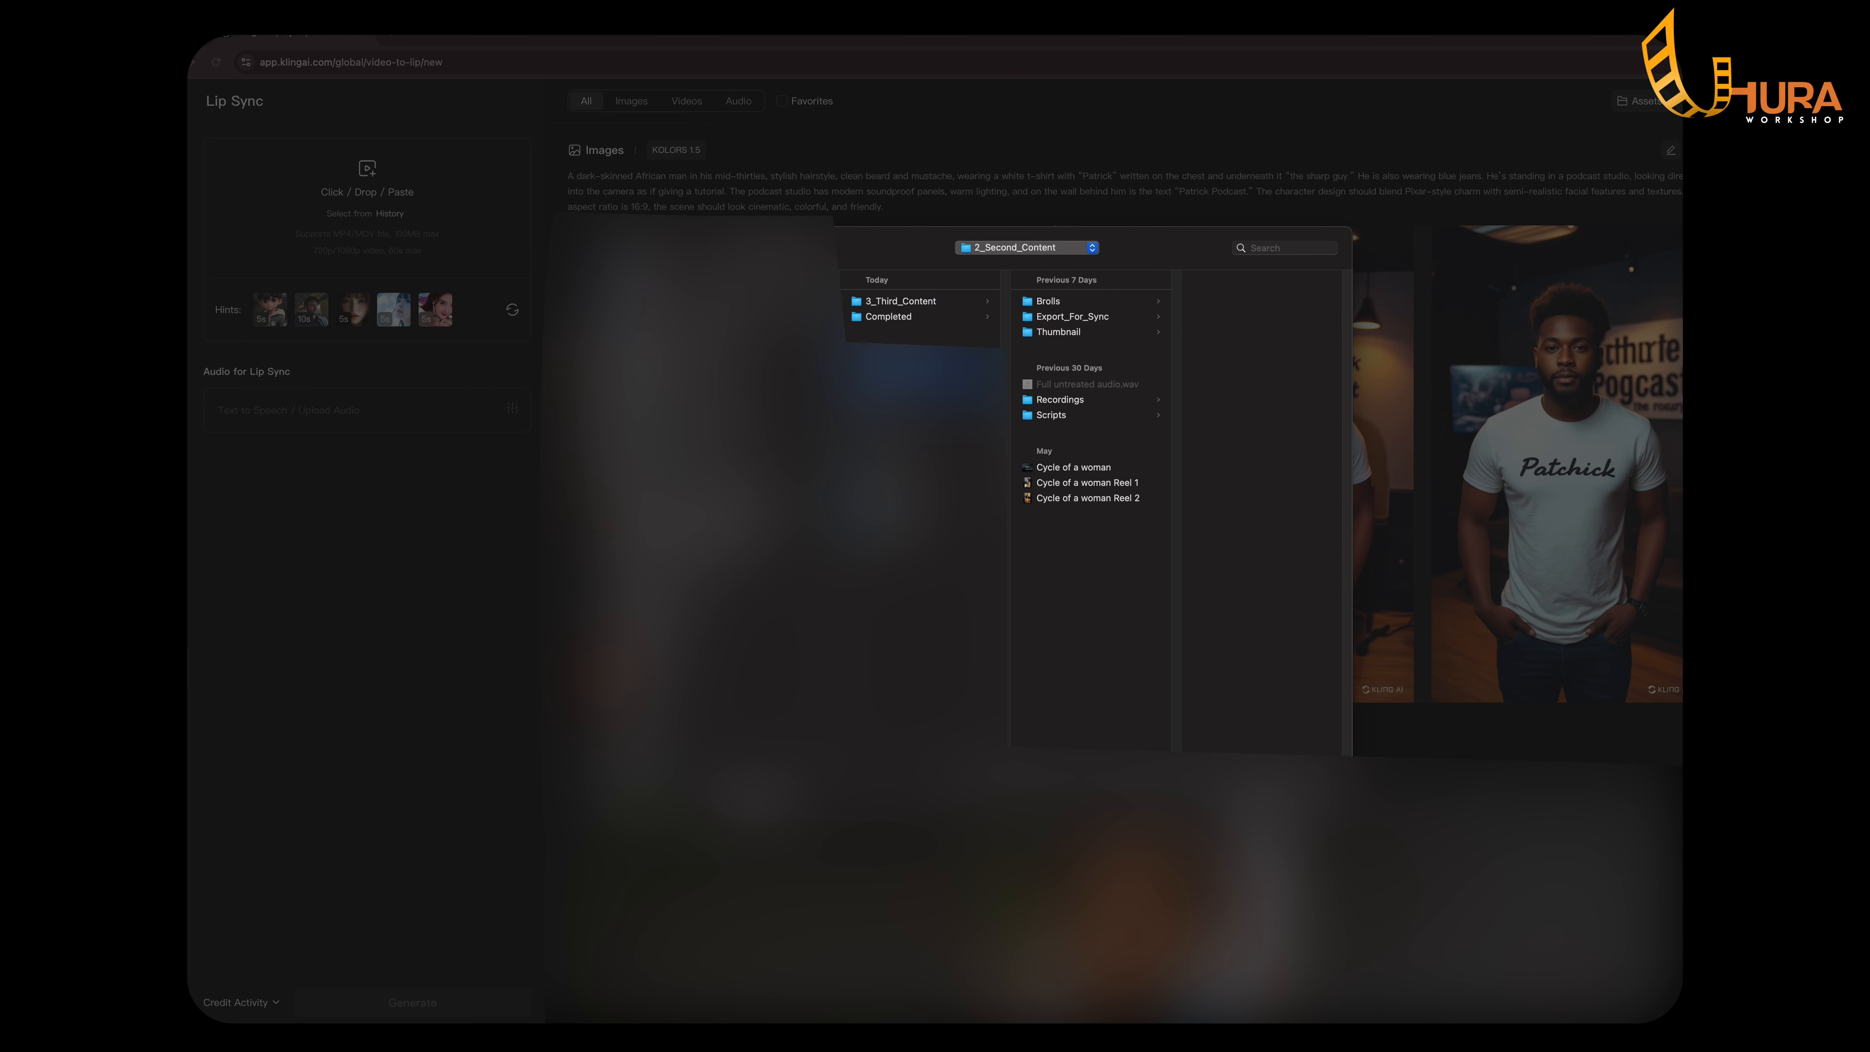
{"action": "left_click", "coordinate": [1109, 331]}
{"action": "left_click", "coordinate": [1120, 318]}
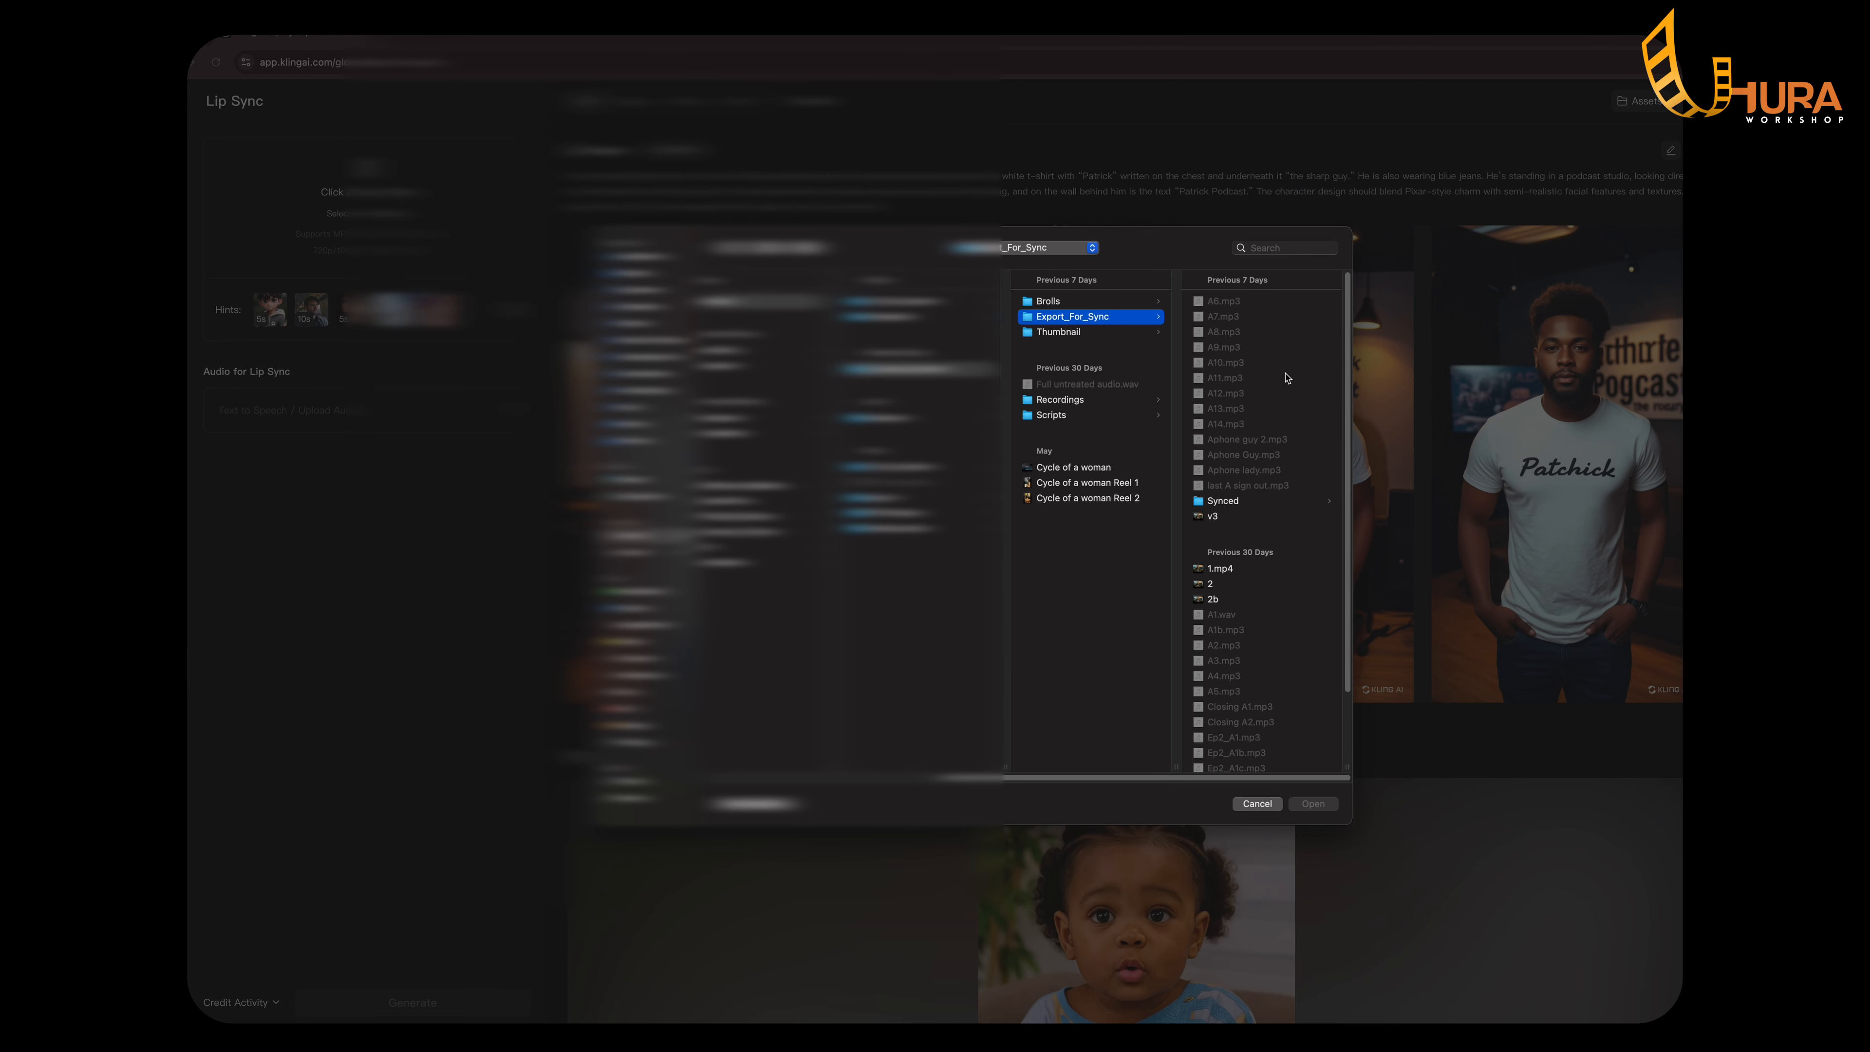
{"action": "left_click", "coordinate": [1222, 586]}
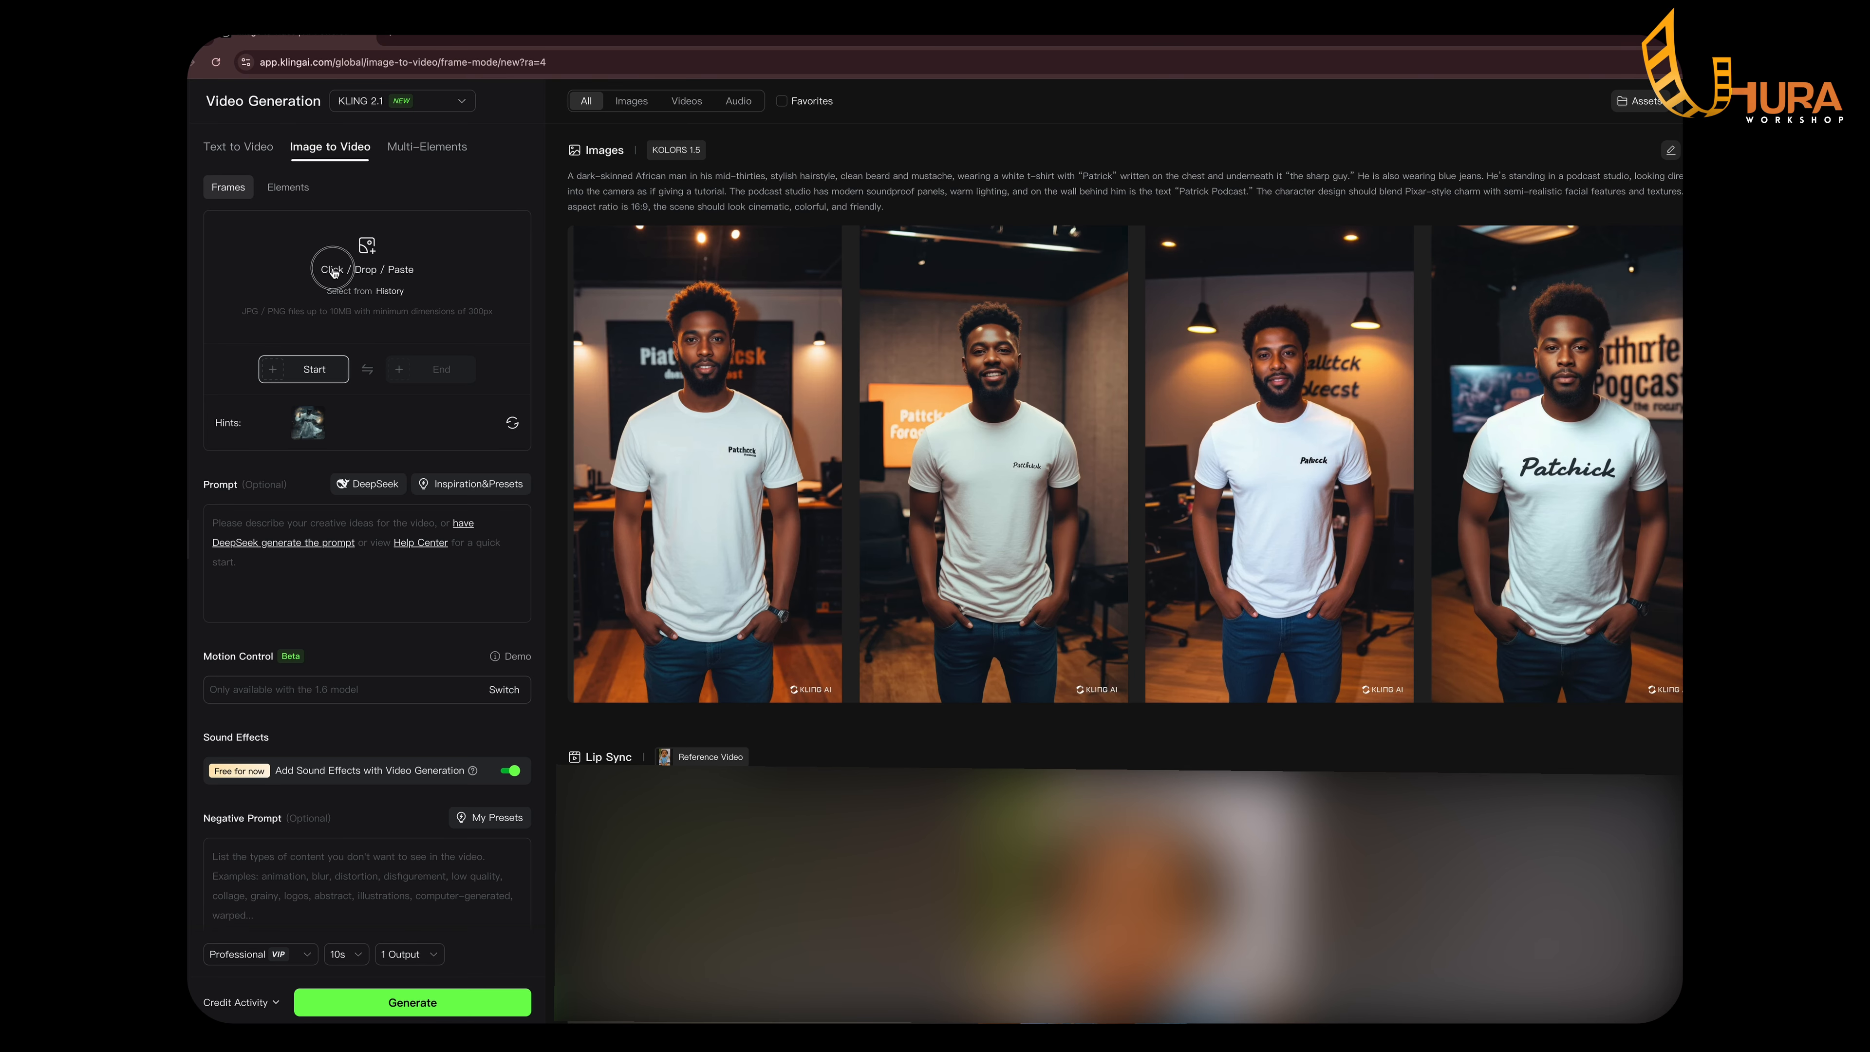
Upload character 1.png from the Characters folder in 3_Third_Content as the video's start frame.
{"action": "left_click", "coordinate": [403, 323]}
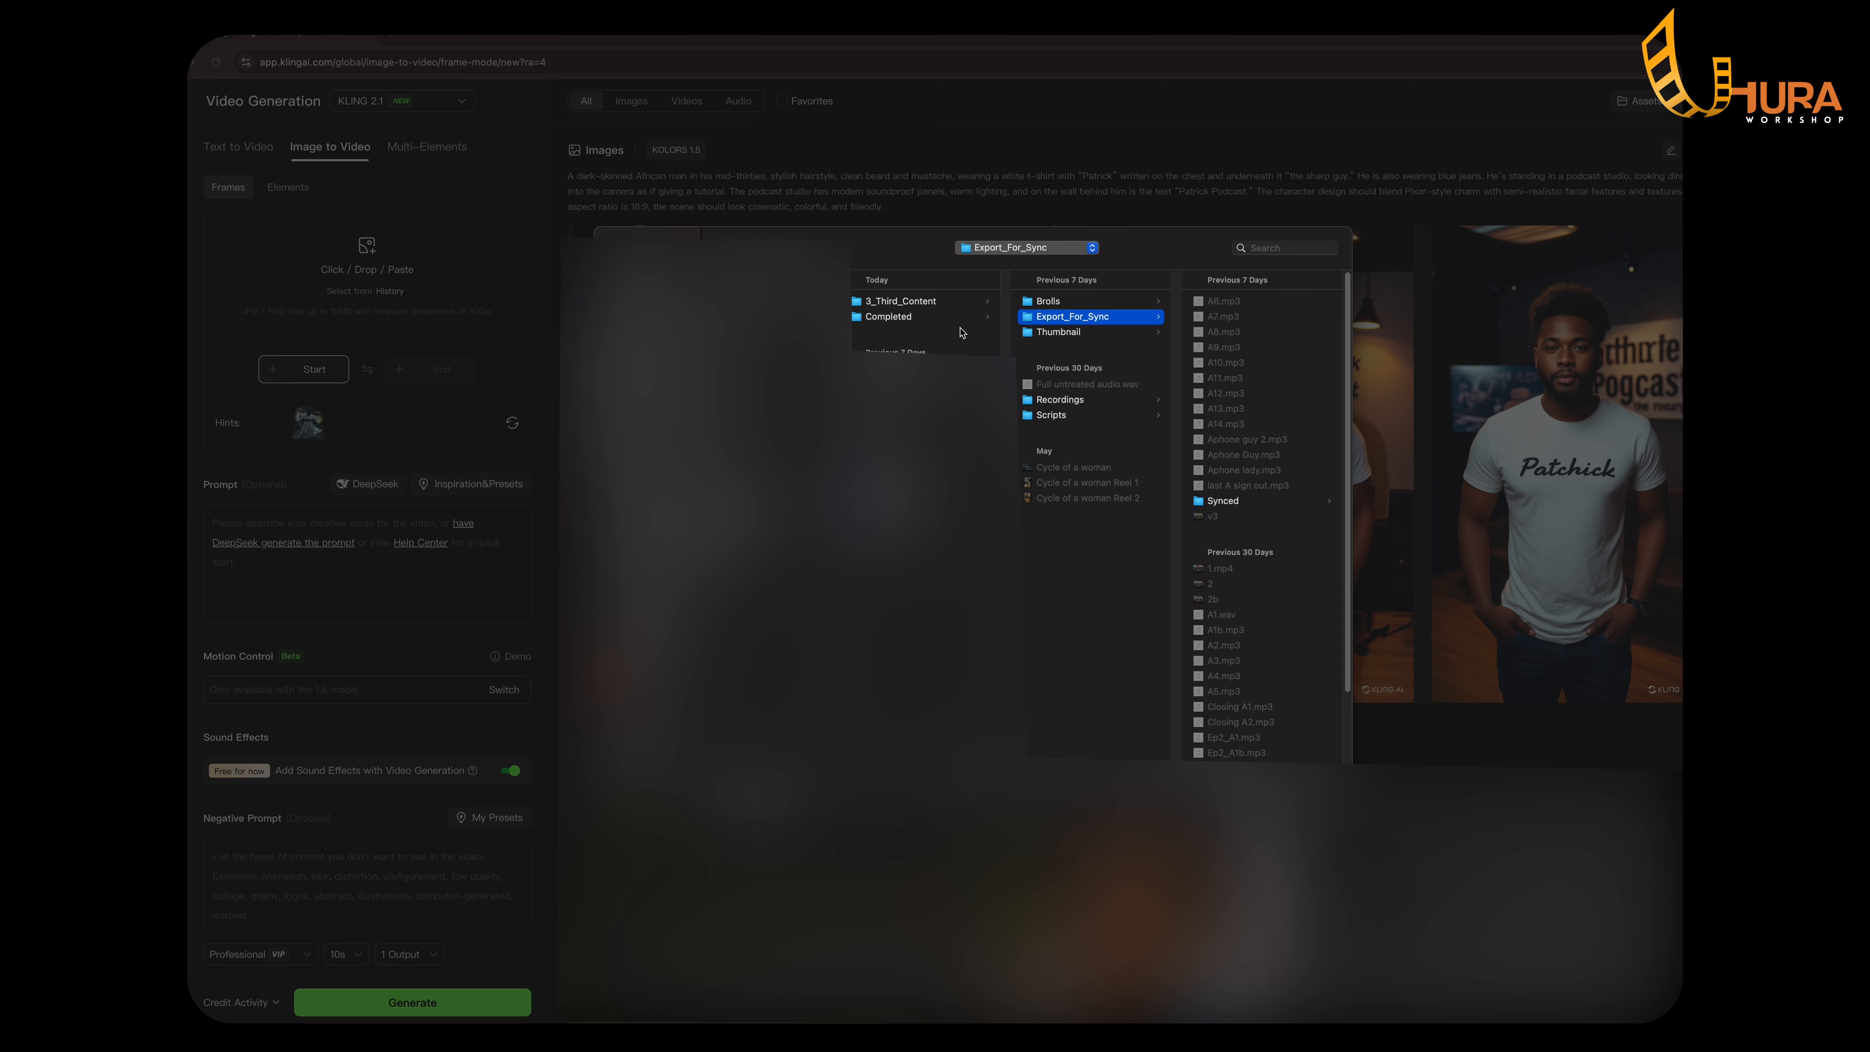
{"action": "left_click", "coordinate": [900, 300]}
{"action": "left_click", "coordinate": [1078, 332]}
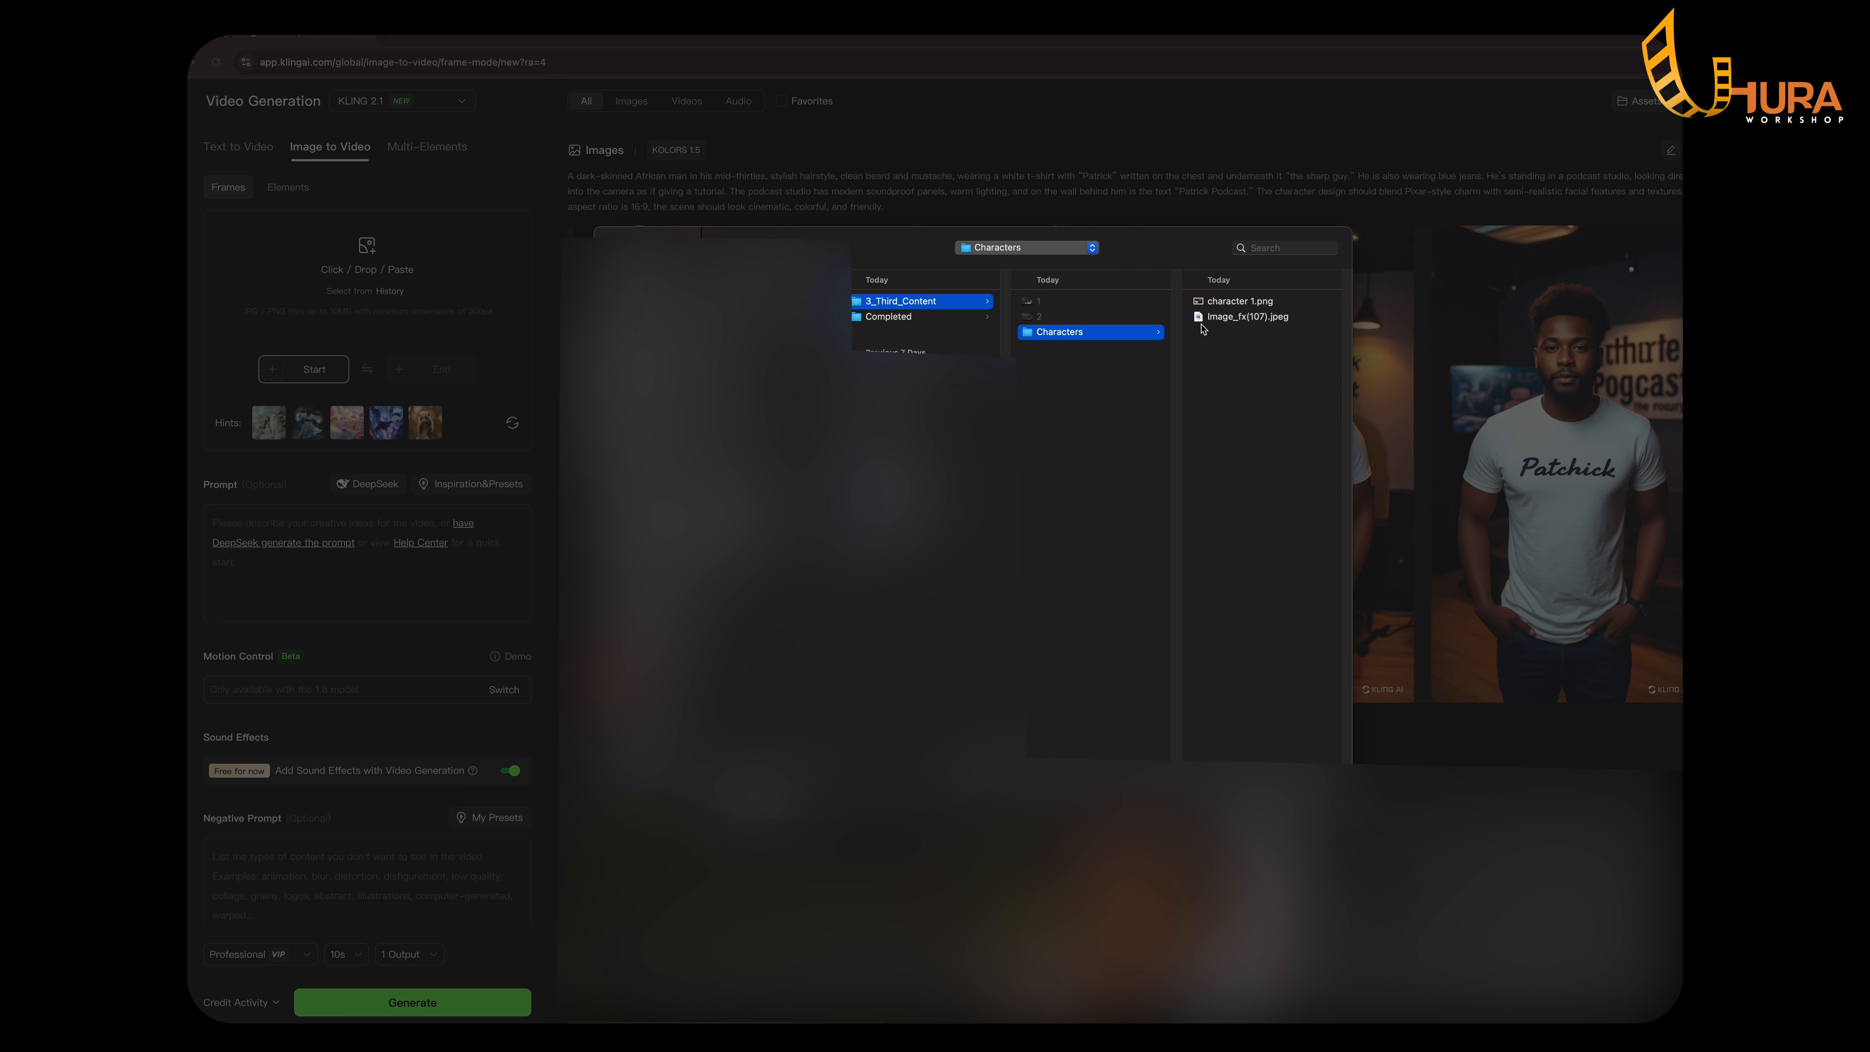
{"action": "left_click", "coordinate": [1230, 302]}
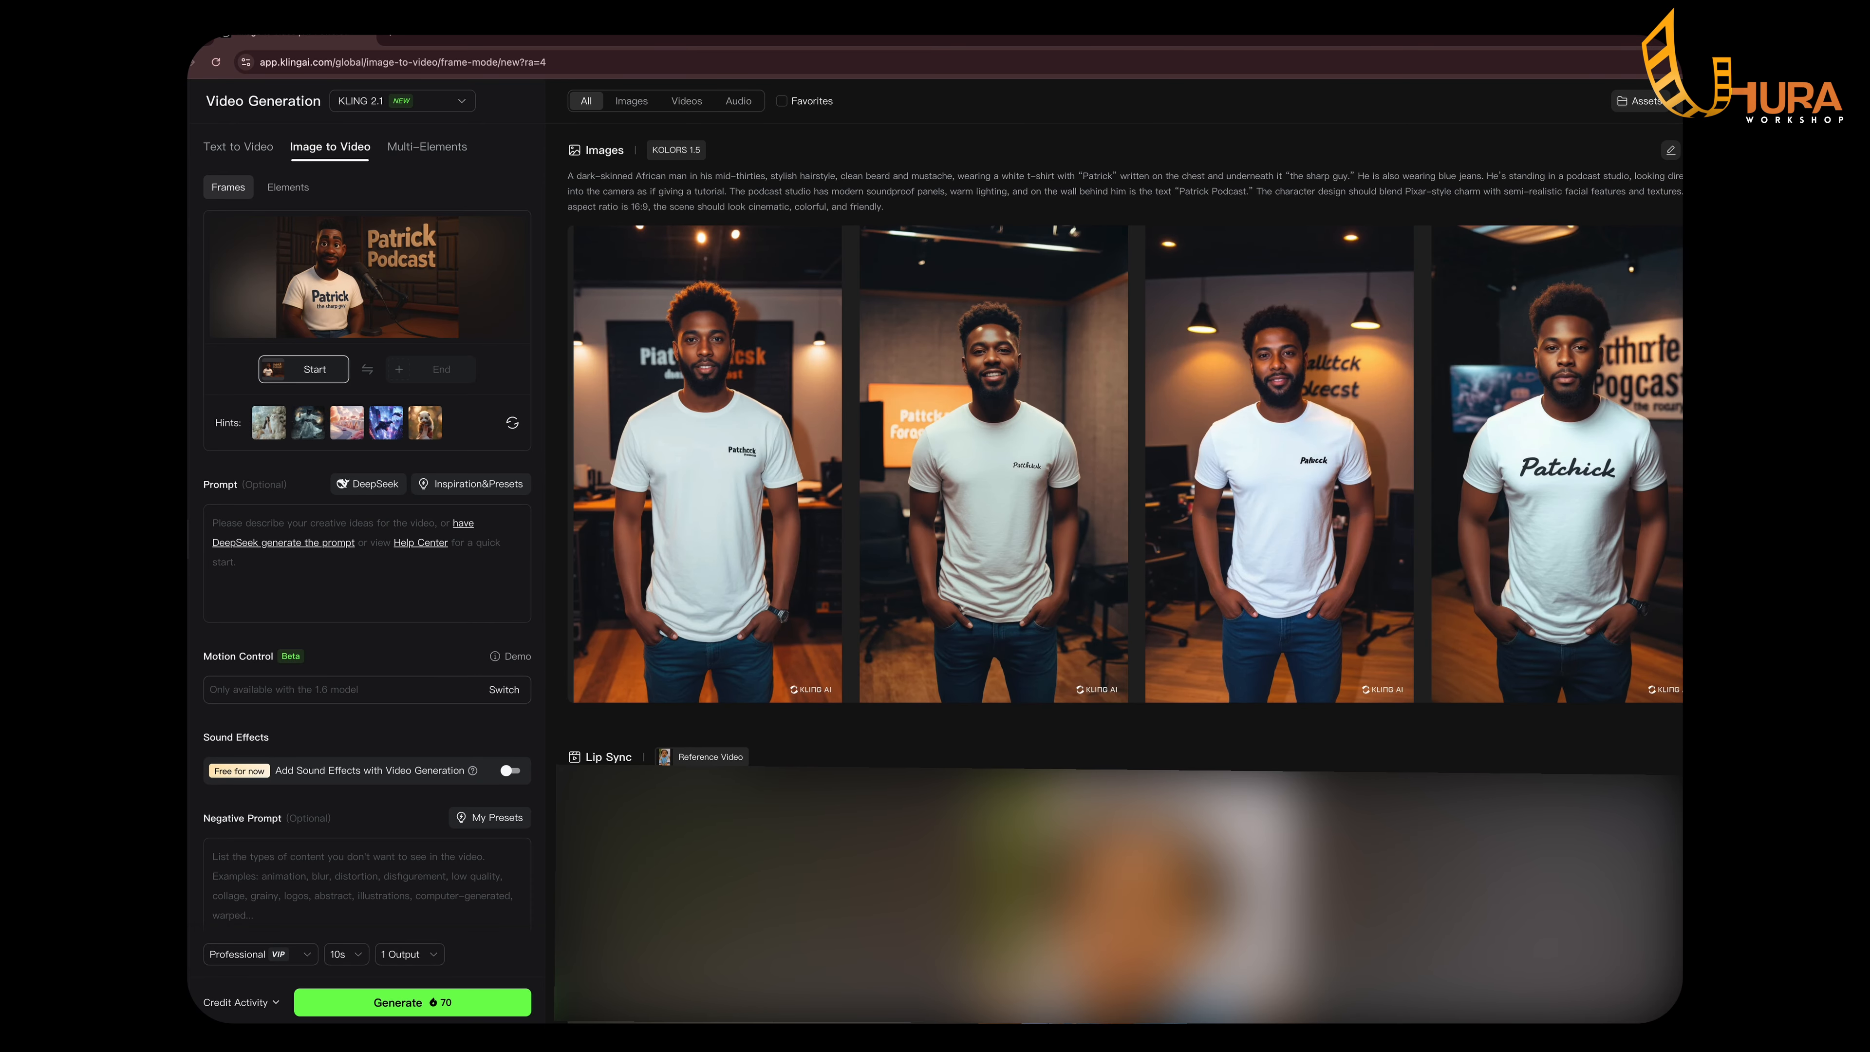
Enter the video prompt "The character is looking at the camera, talking with subtle hand gestures and gentle smile.".
{"action": "mouse_move", "coordinate": [599, 295]}
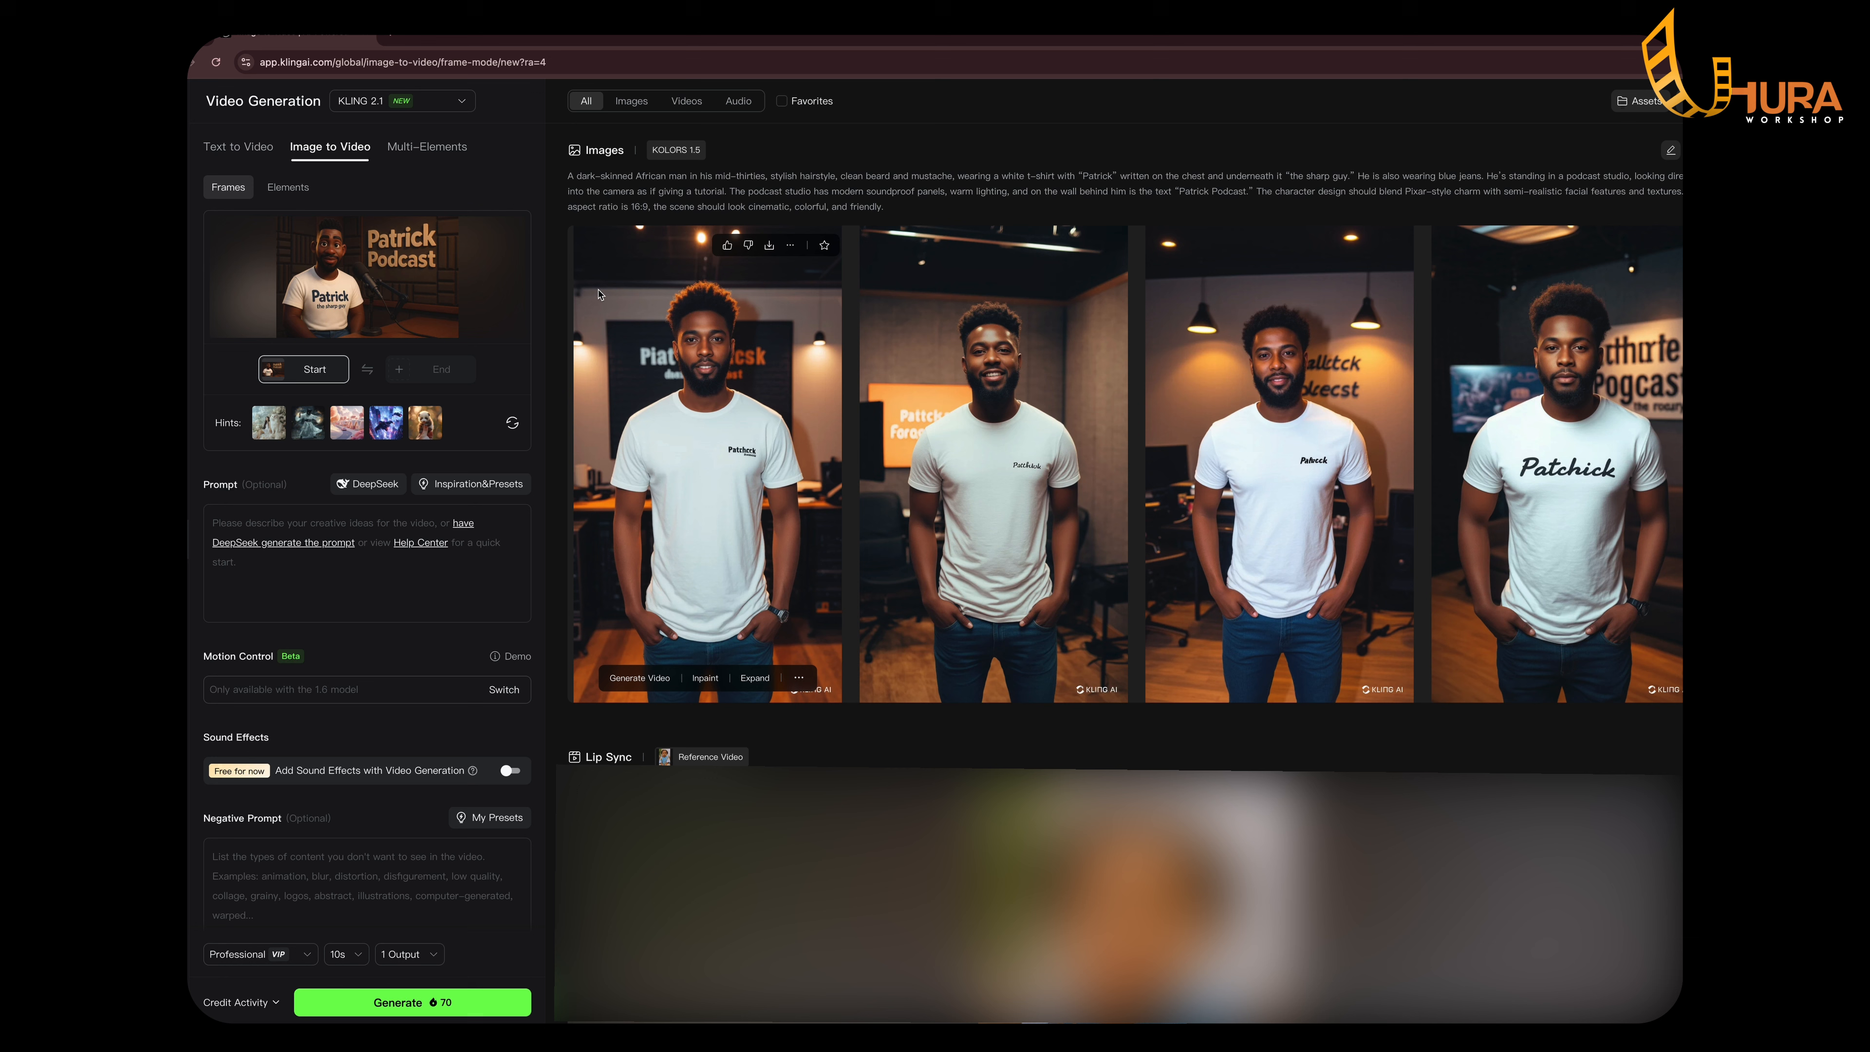
{"action": "mouse_move", "coordinate": [308, 335]}
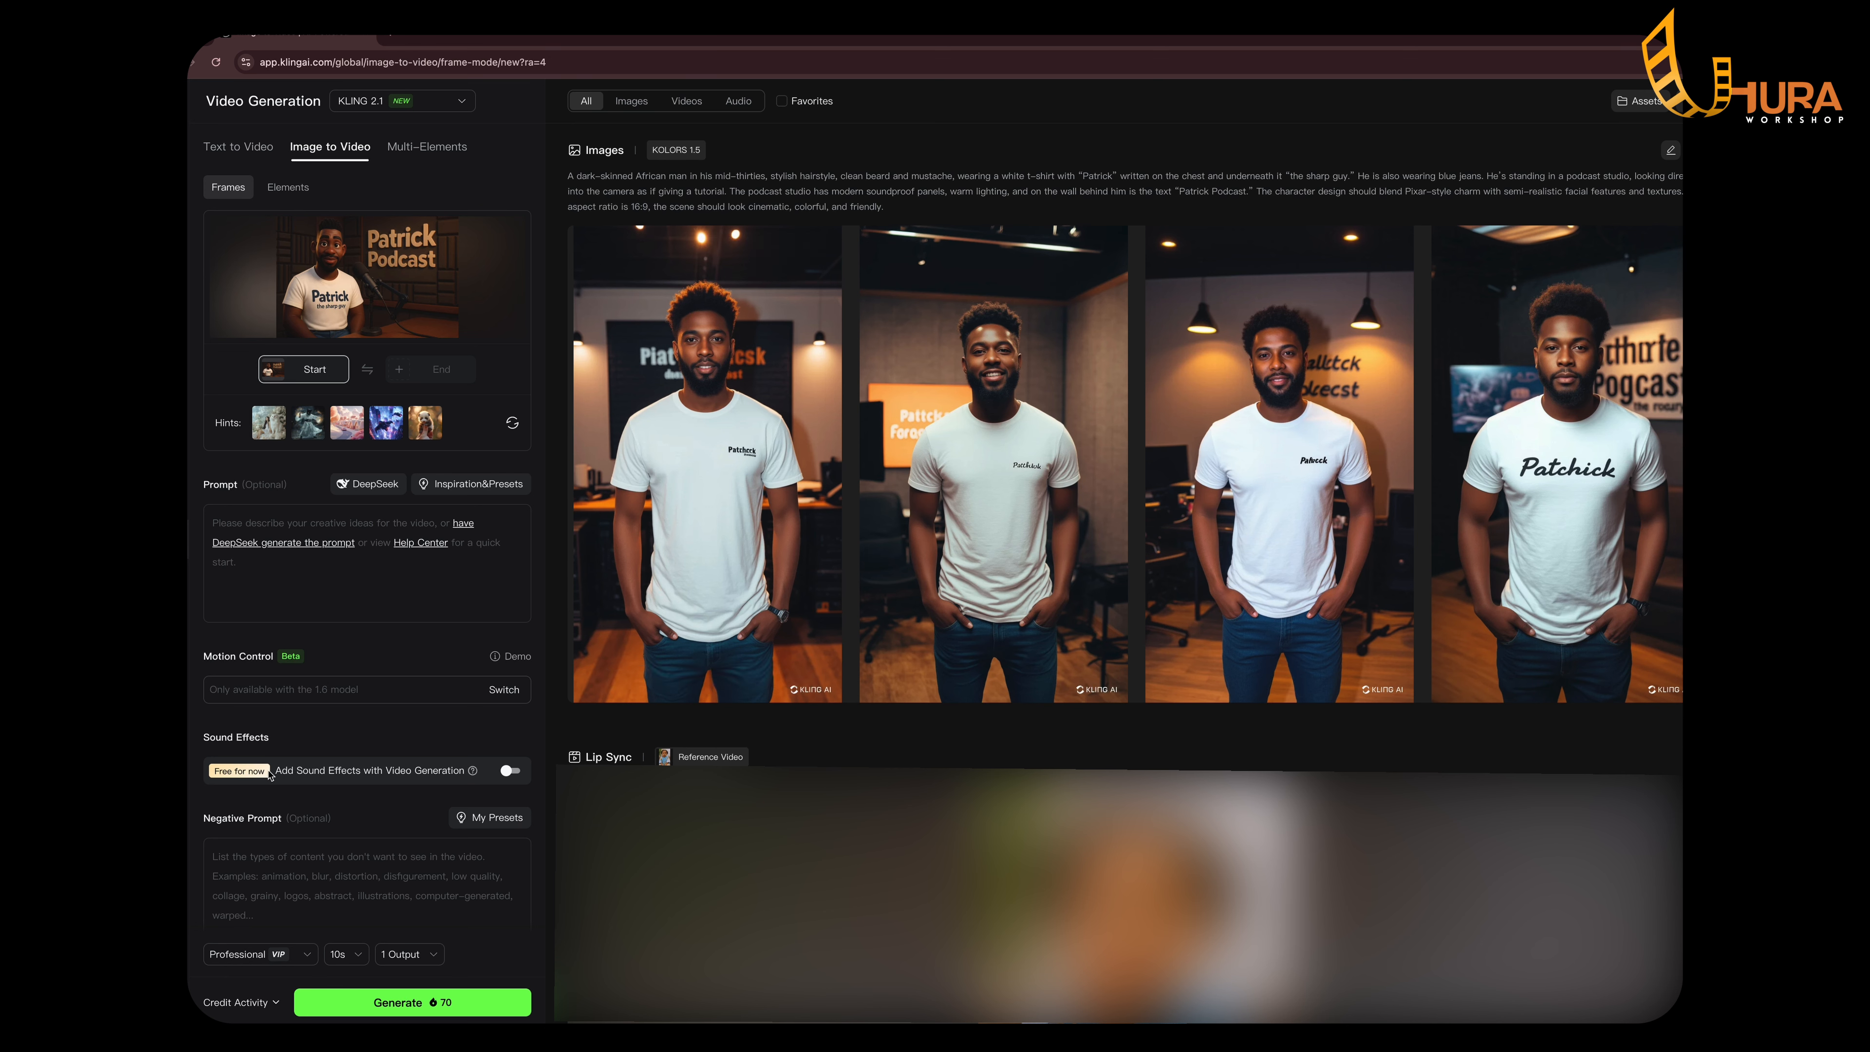
{"action": "left_click", "coordinate": [242, 526]}
{"action": "type", "text": "The character"}
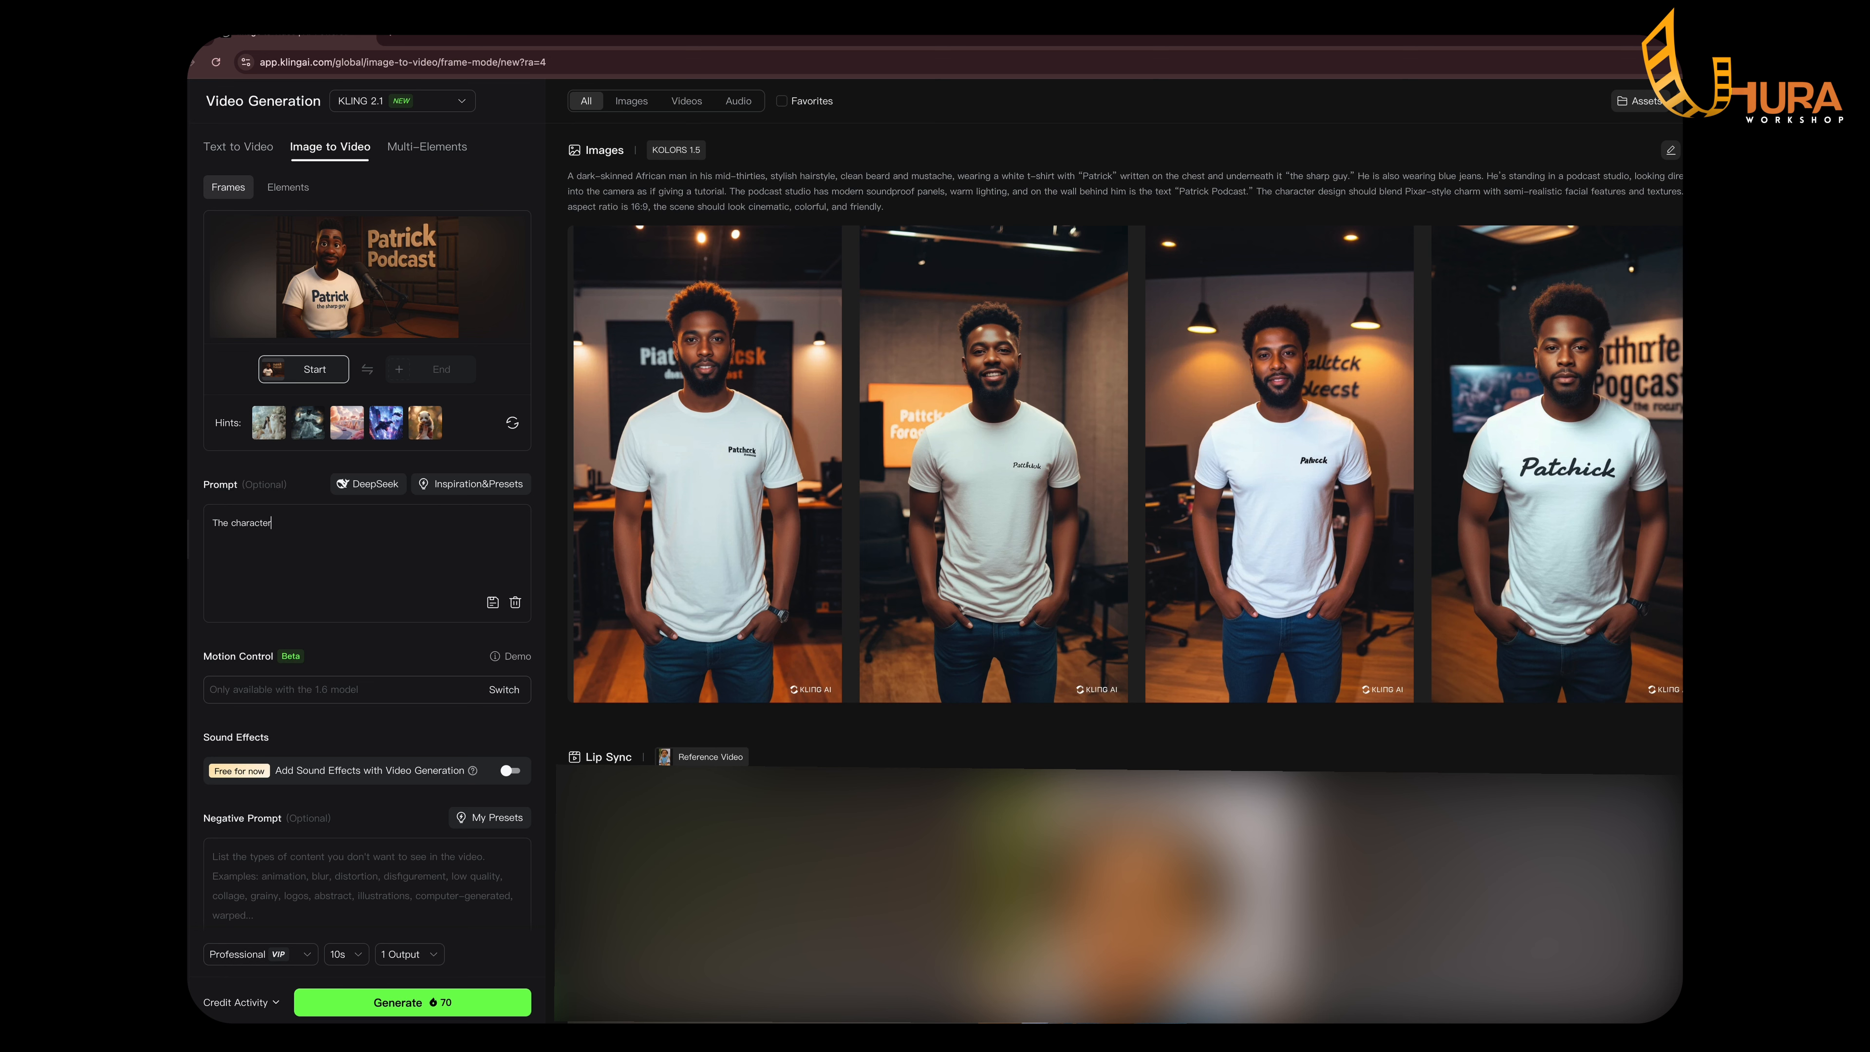
{"action": "type", "text": " is looking at the camera, talking with subtle hand gestures"}
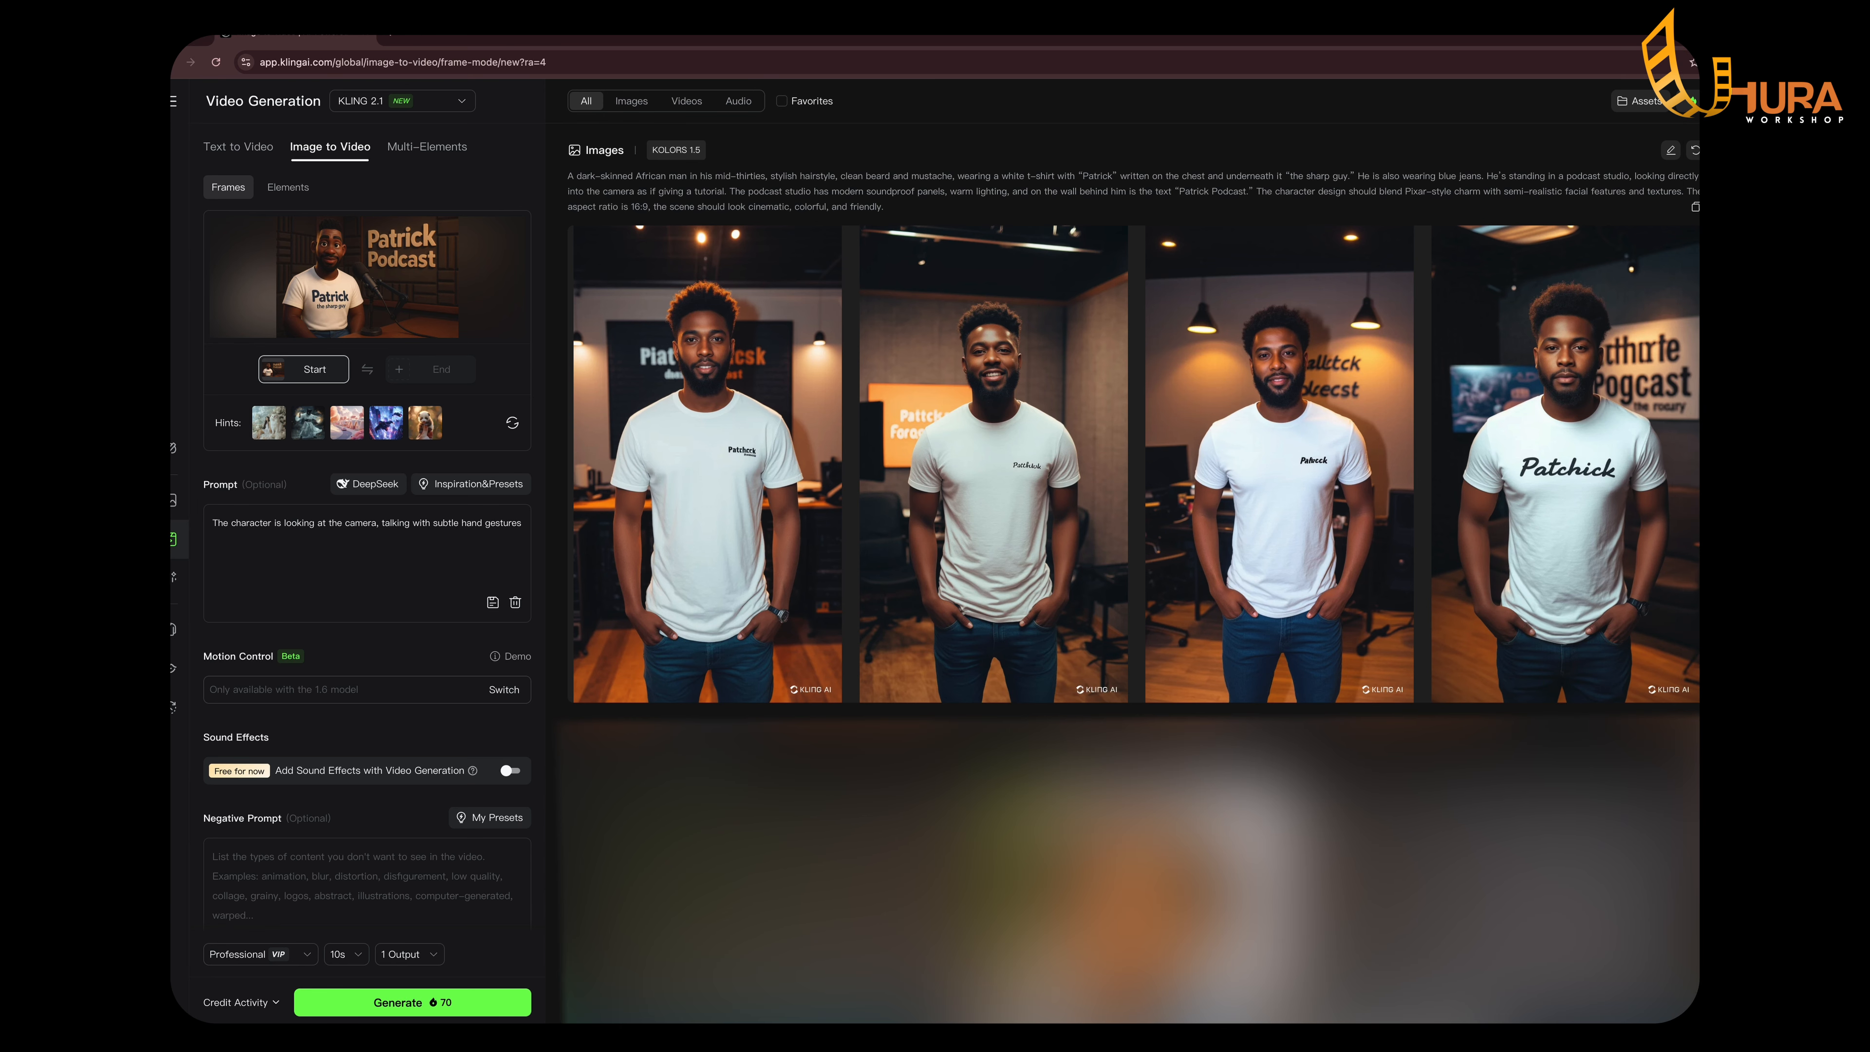
{"action": "type", "text": " and gentle smile."}
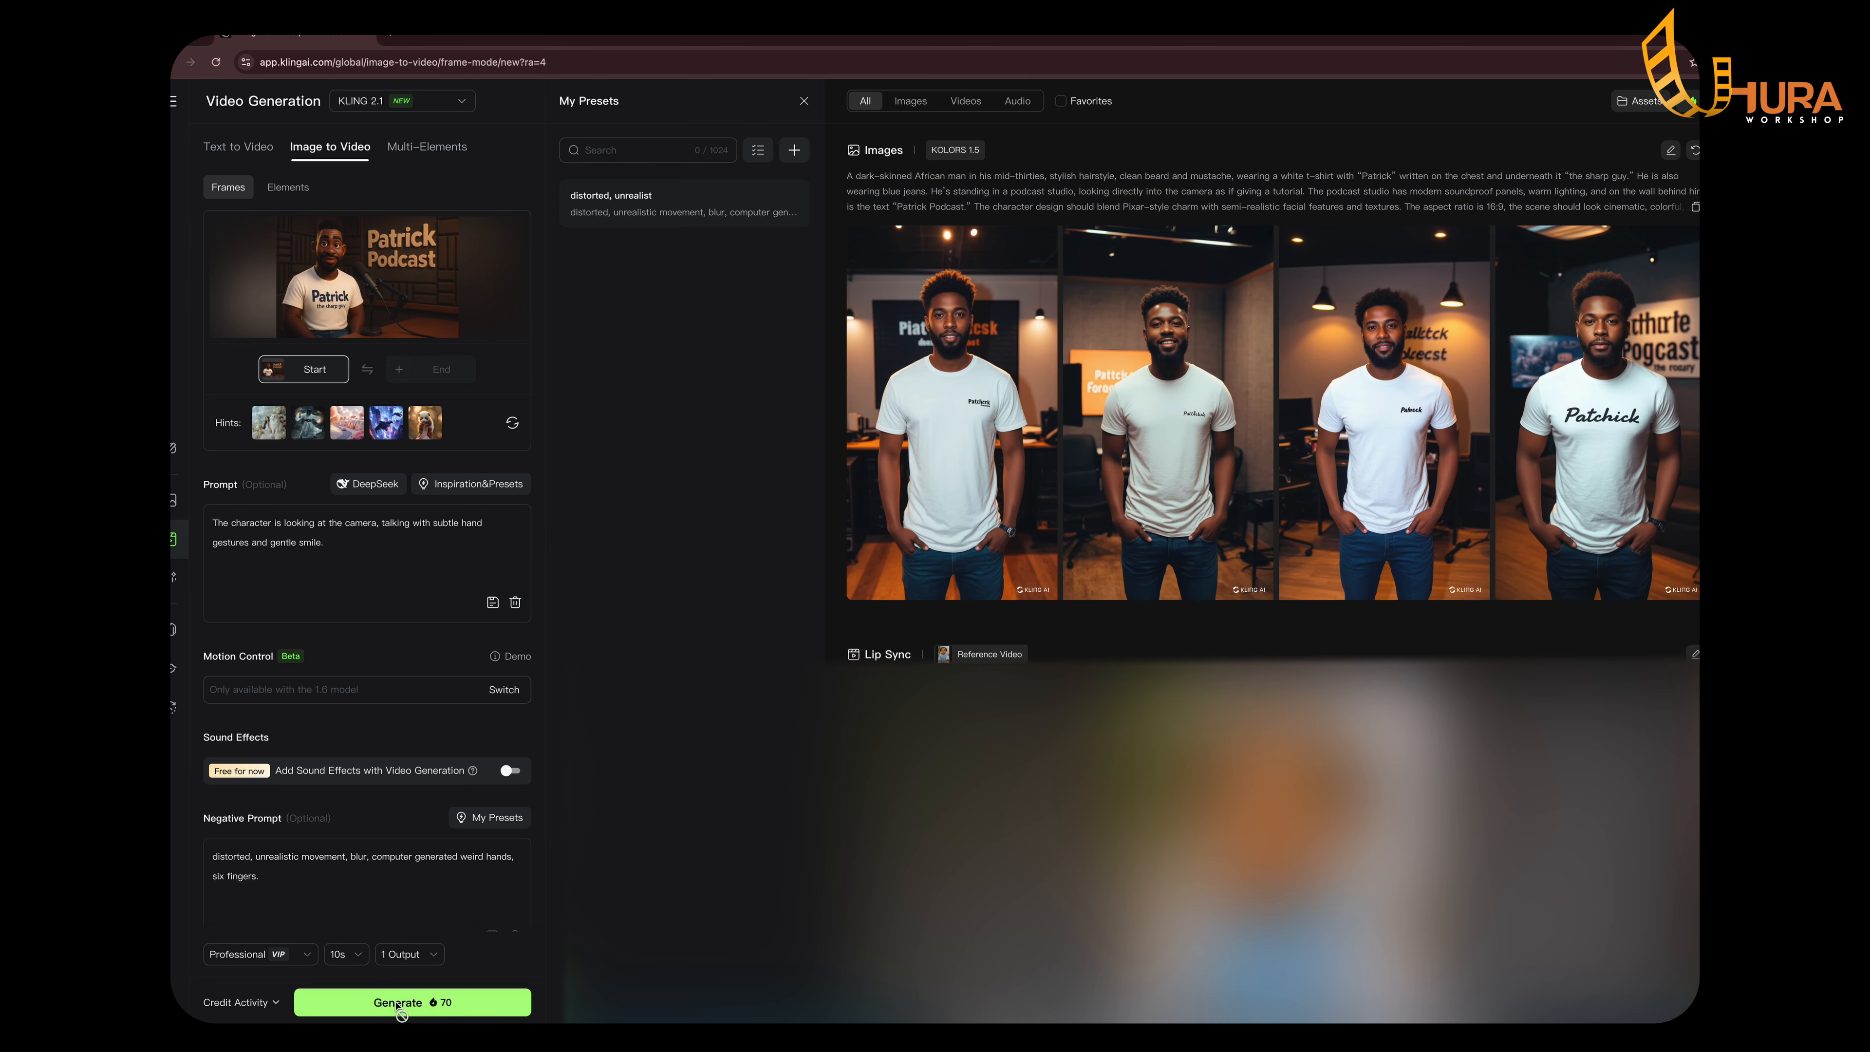
Generate the video from the start frame and prompt, and play the result.
{"action": "left_click", "coordinate": [397, 1003]}
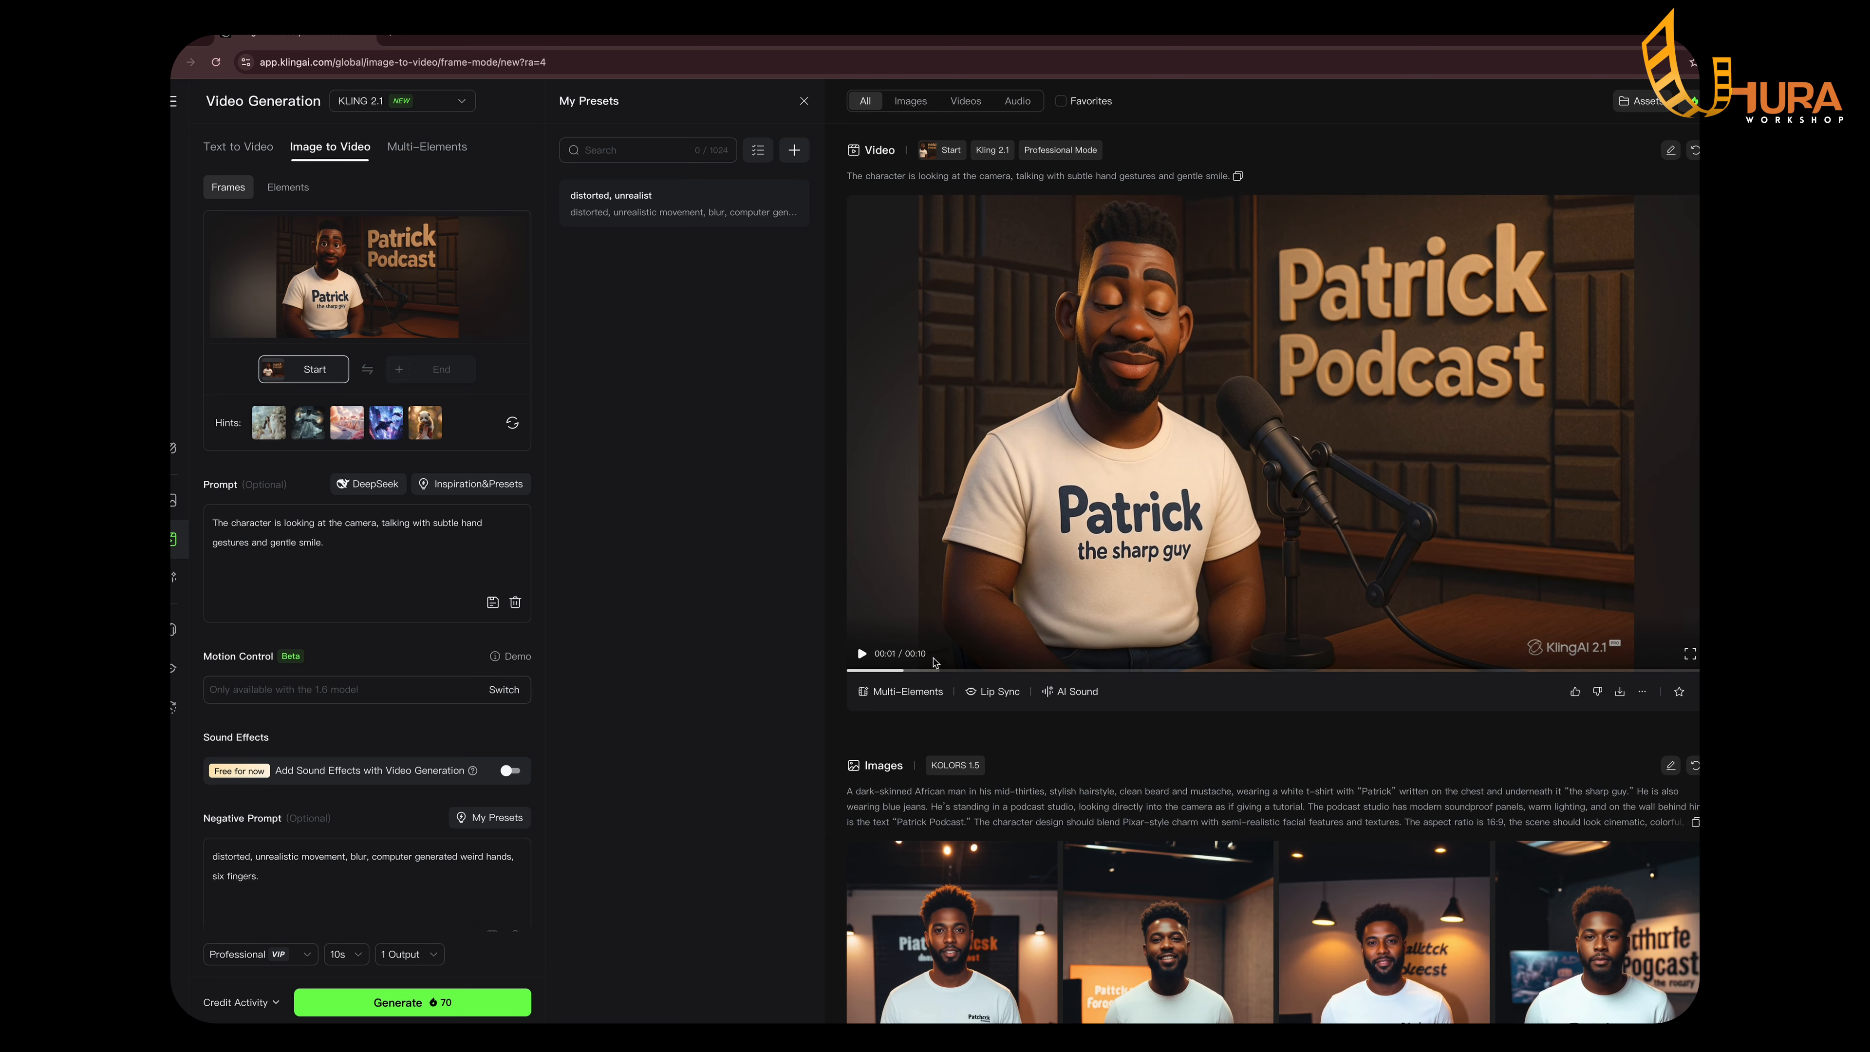
{"action": "left_click", "coordinate": [1233, 417]}
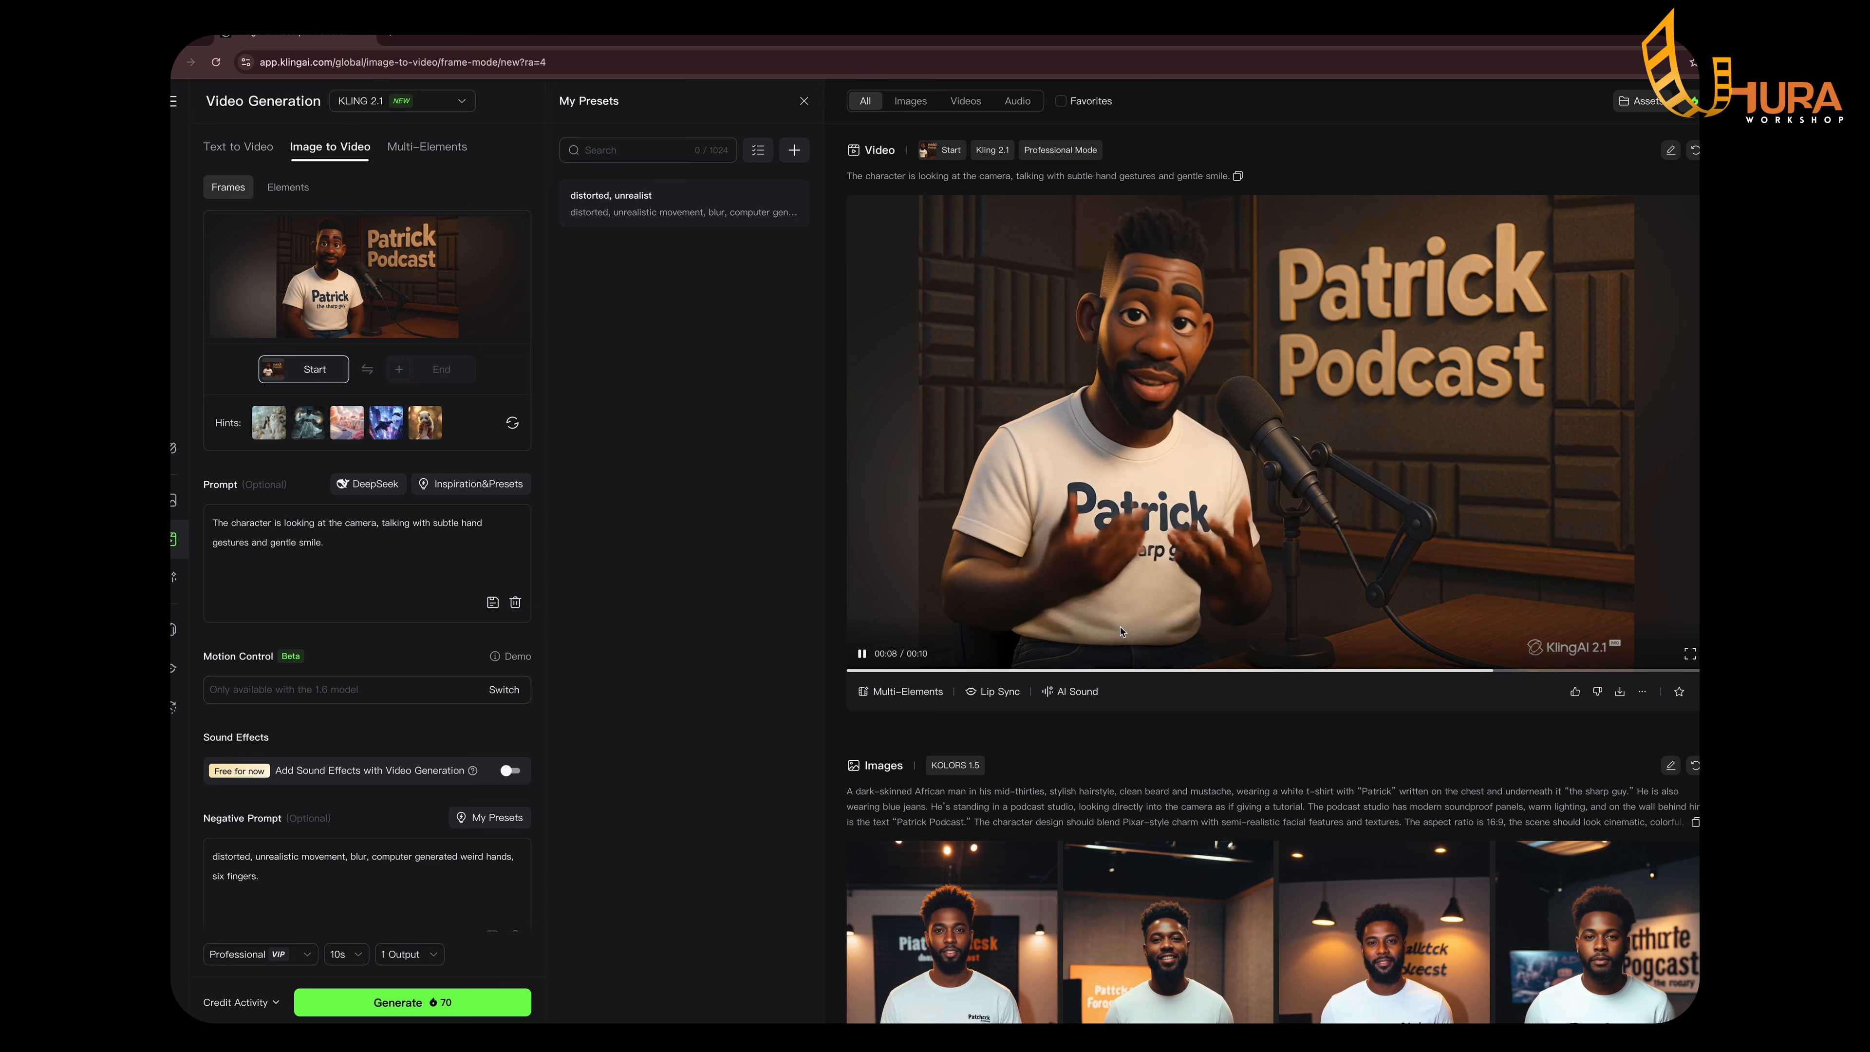
Try to lip-sync the generated Professional-mode video.
{"action": "left_click", "coordinate": [998, 692]}
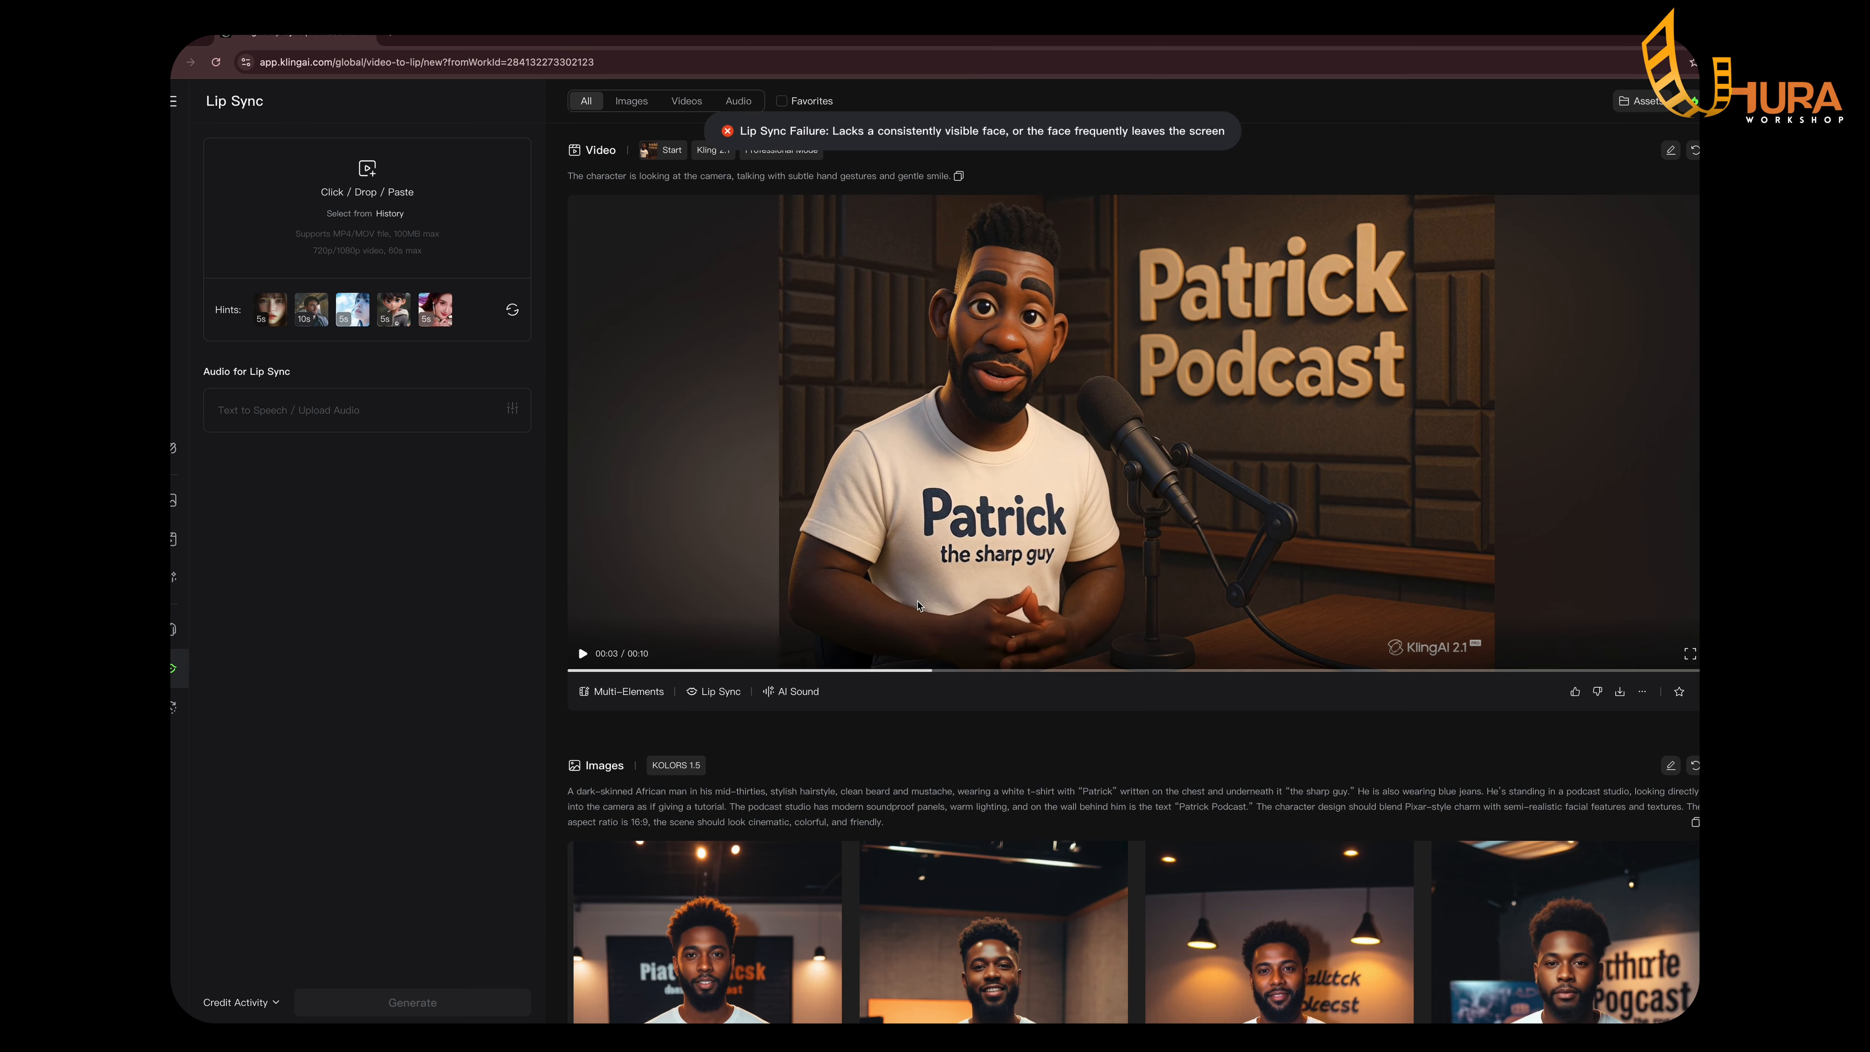
{"action": "left_click", "coordinate": [918, 605]}
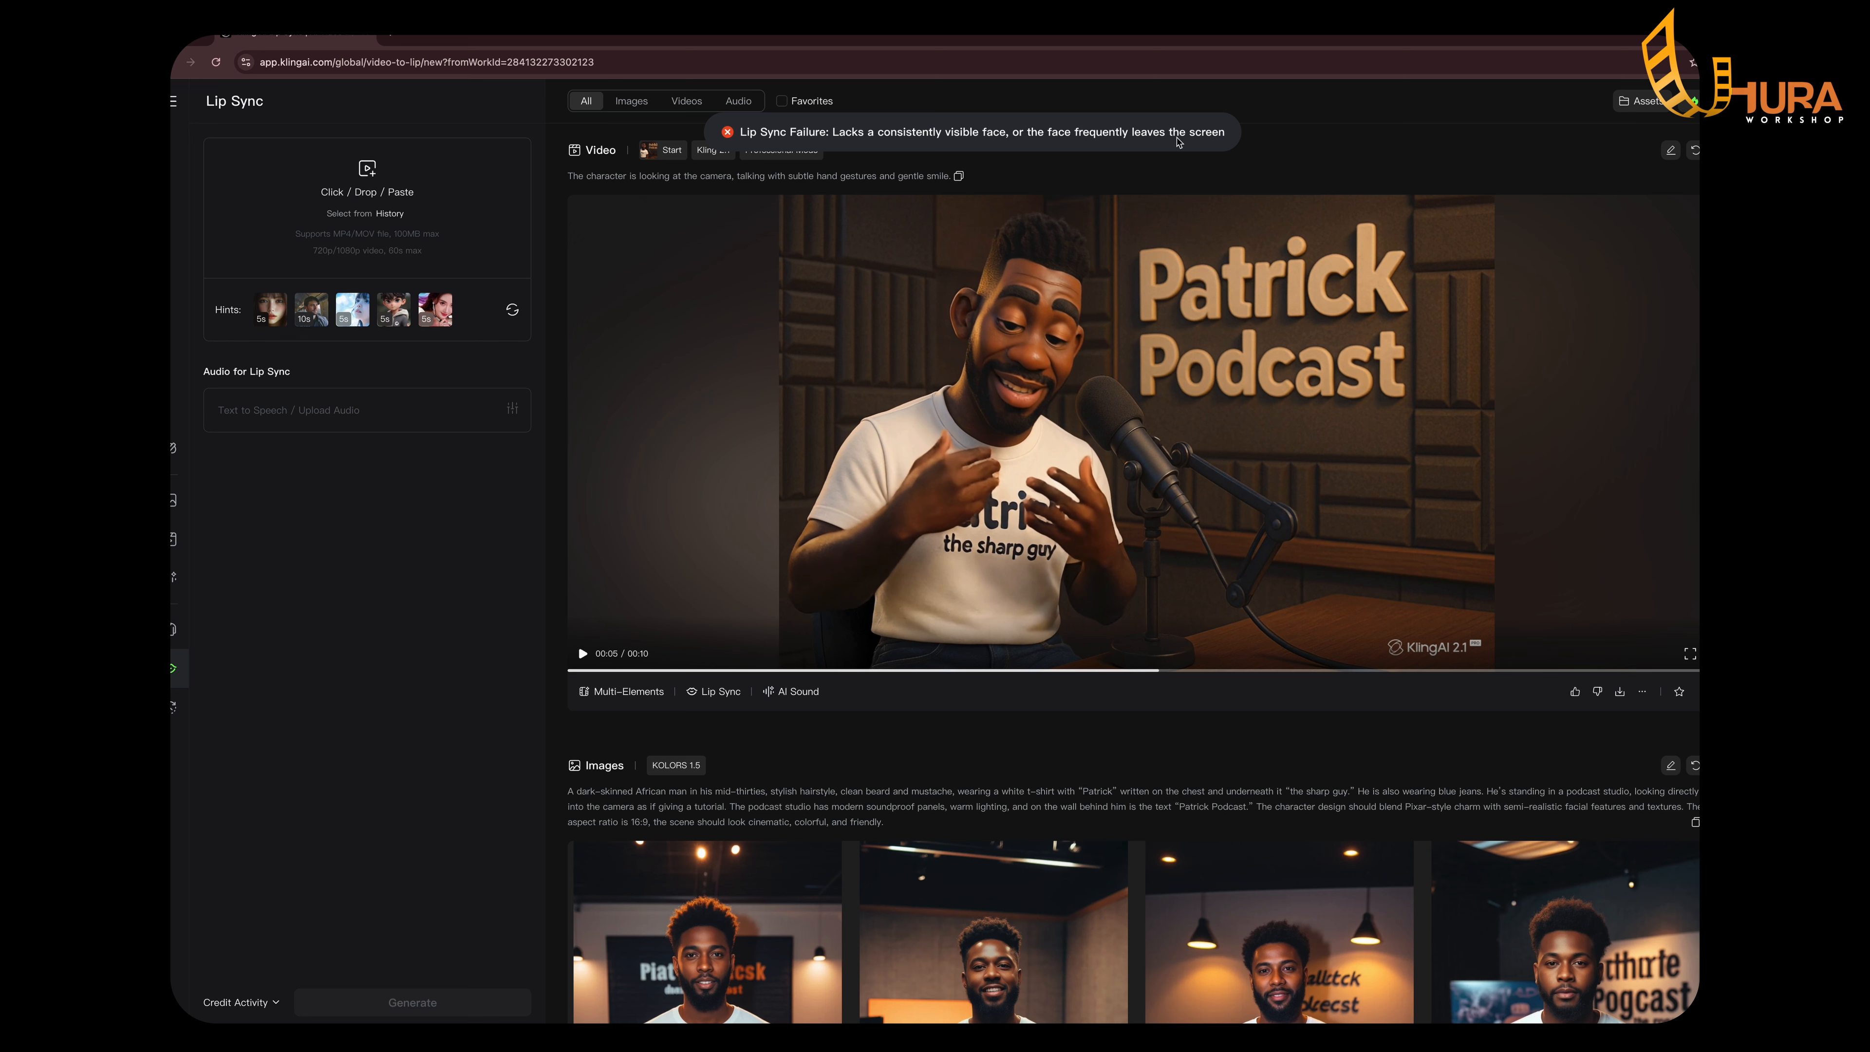
{"action": "left_click", "coordinate": [962, 269]}
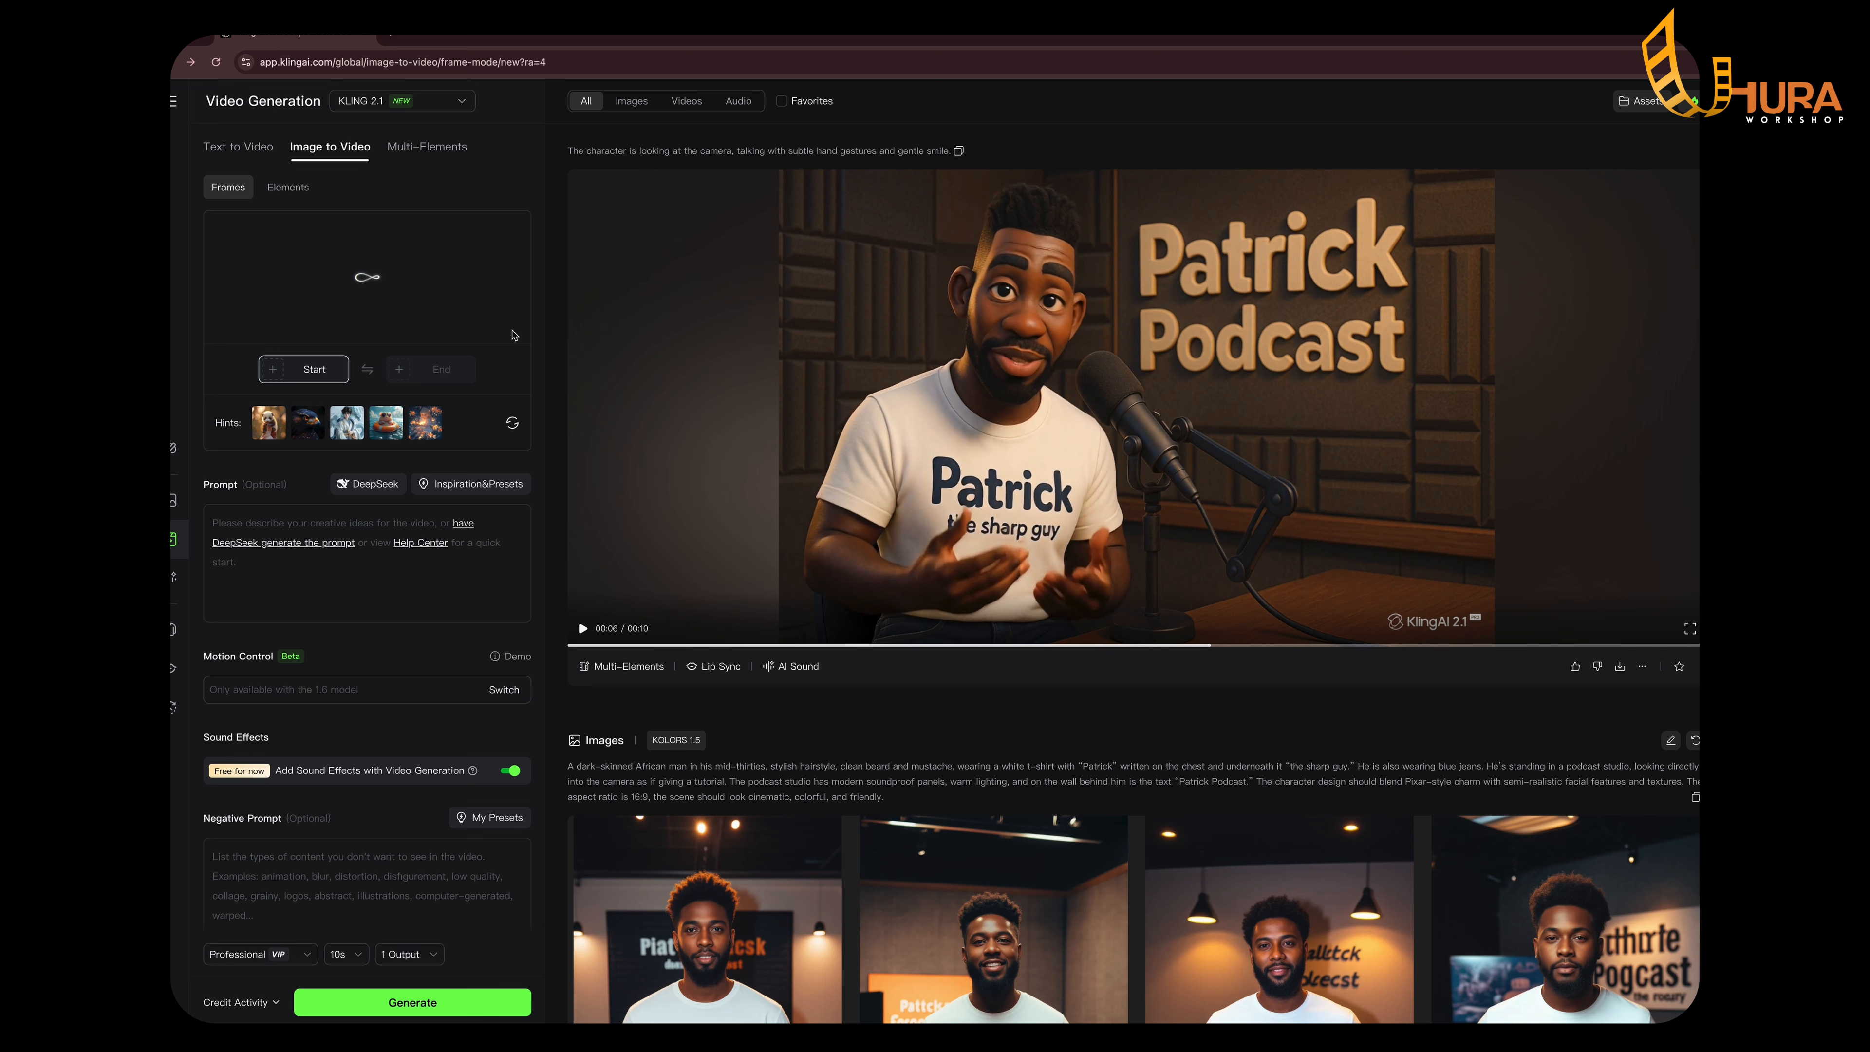
Play the Professional-mode video in its enlarged detail view and return to the image-to-video form.
{"action": "left_click", "coordinate": [617, 344]}
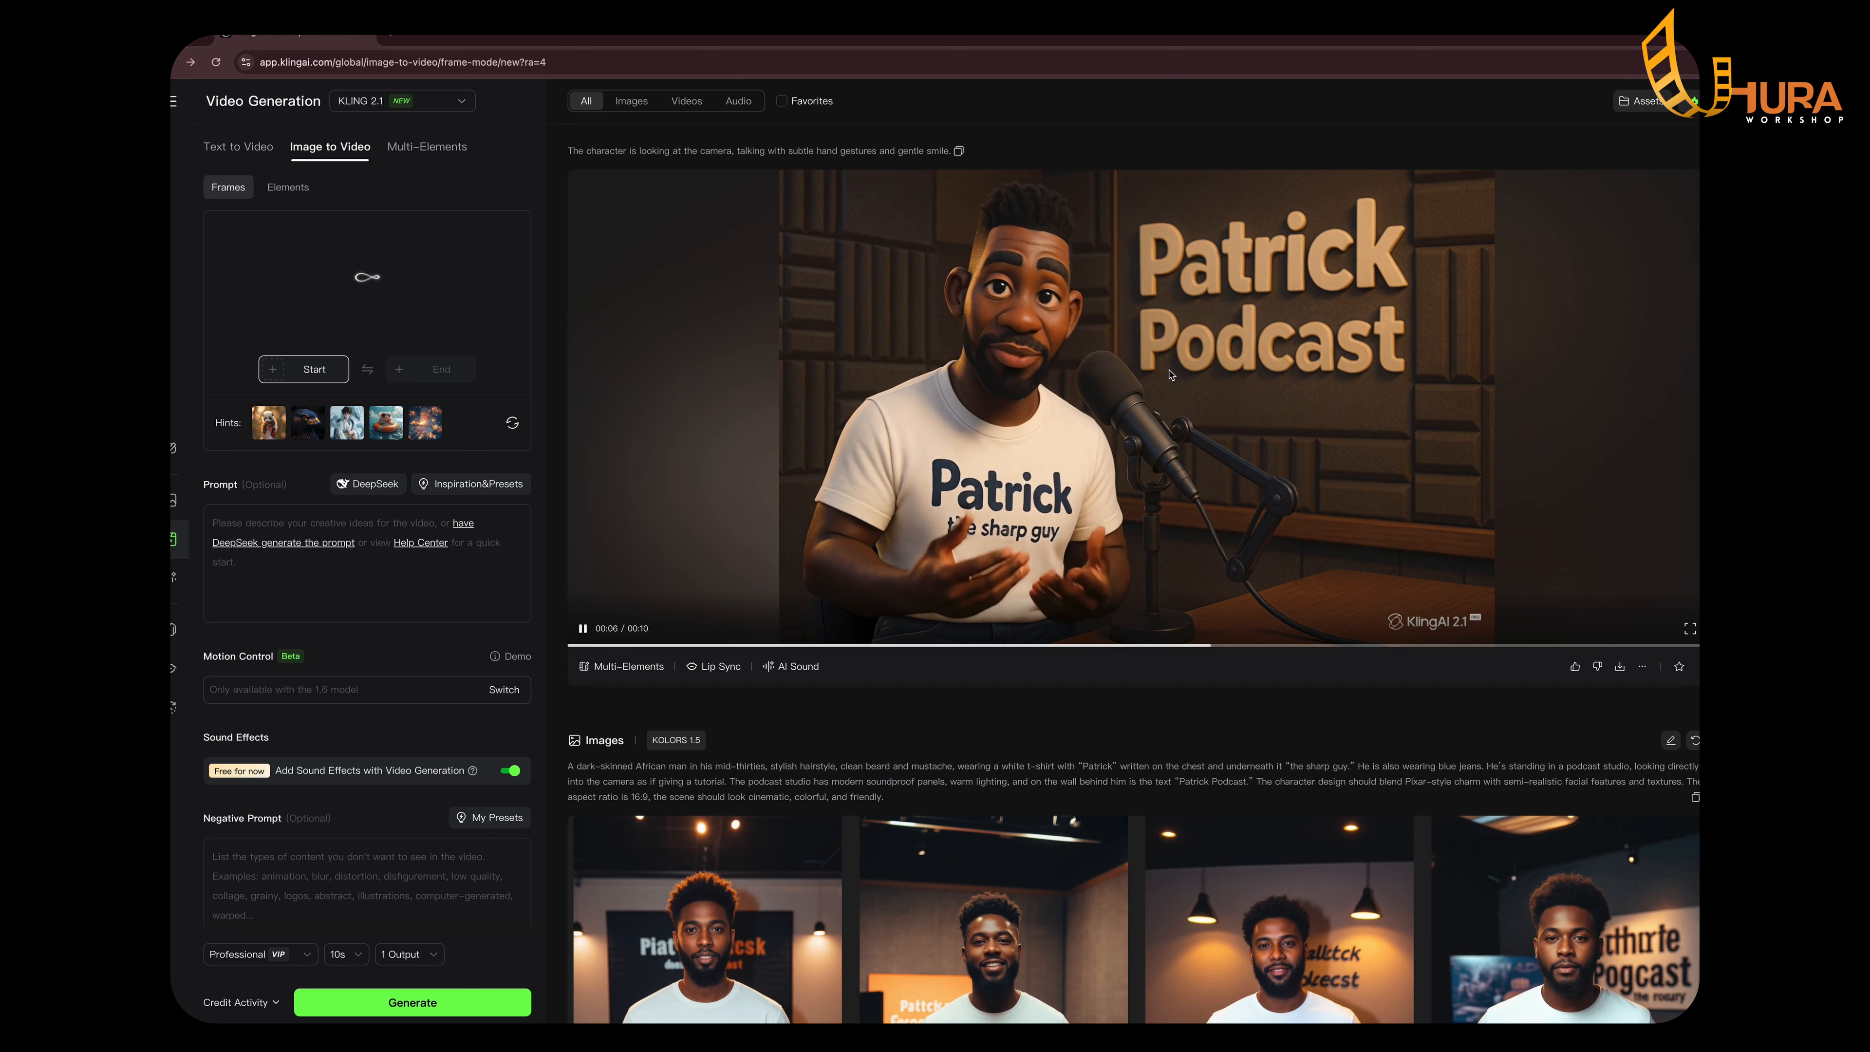
{"action": "left_click", "coordinate": [1029, 335]}
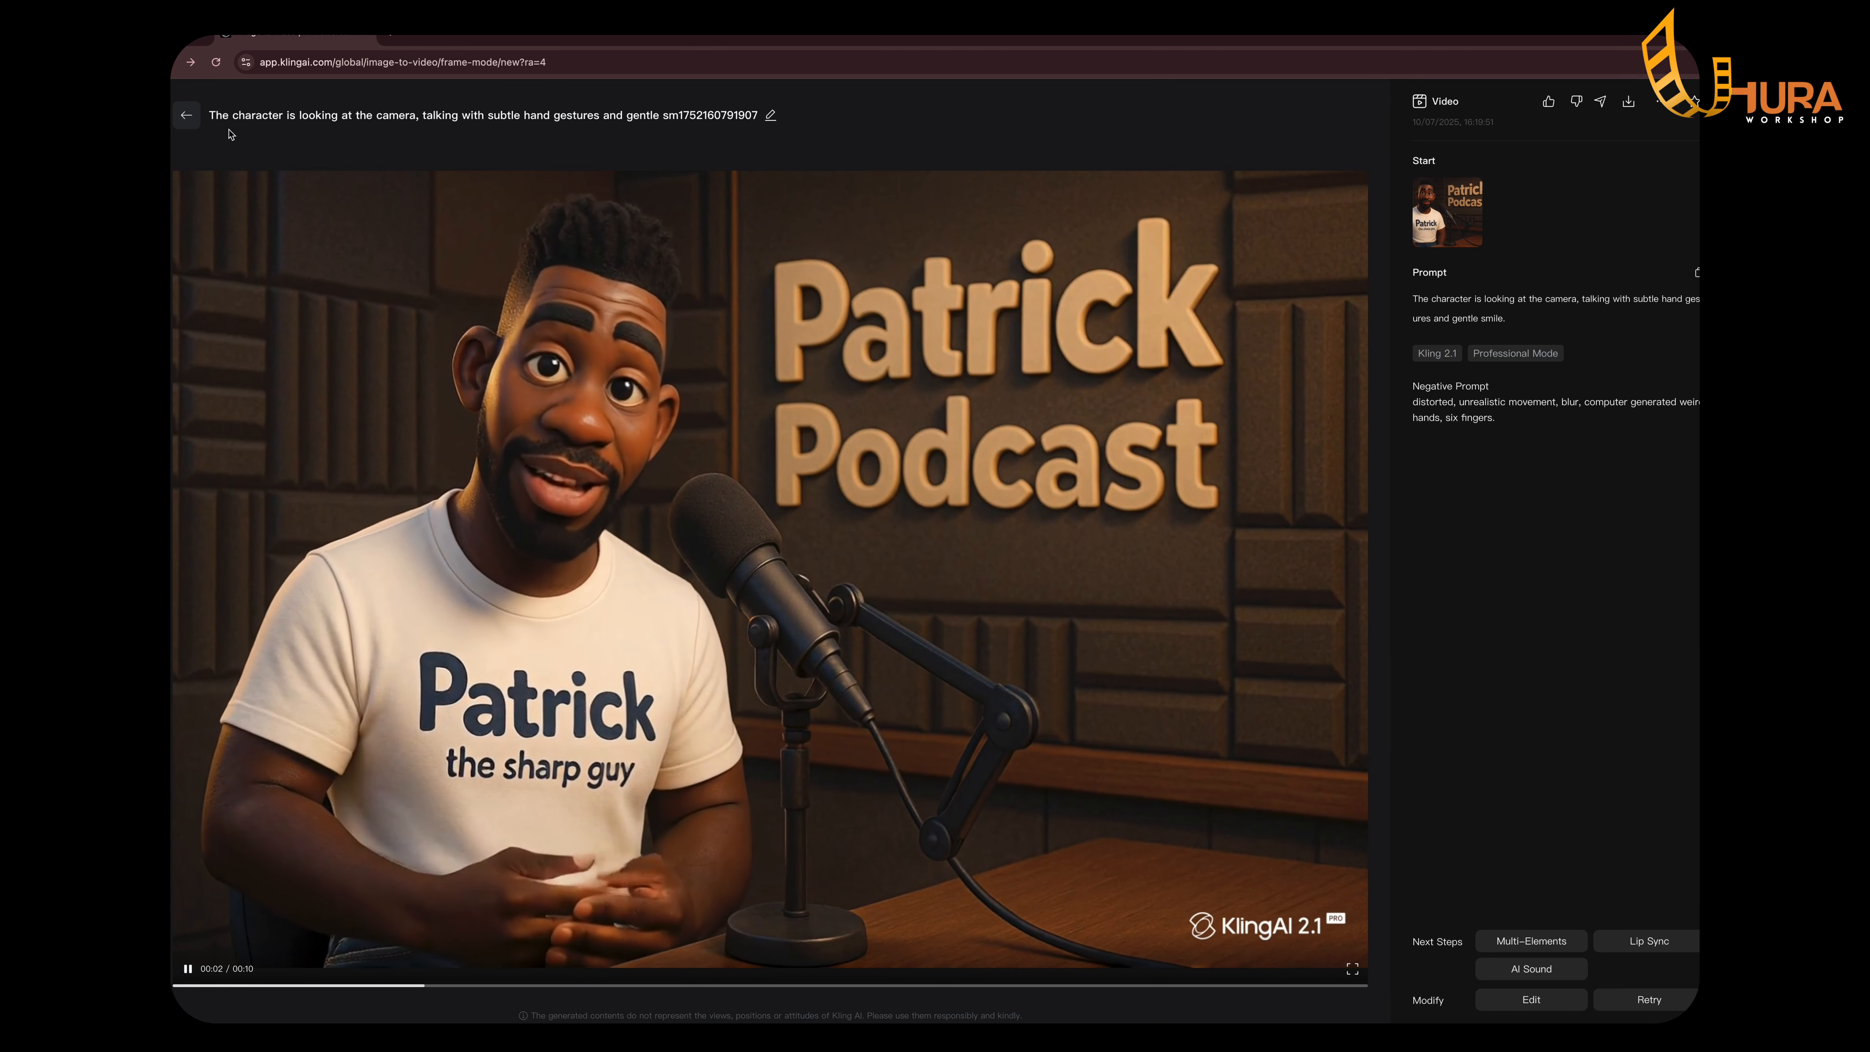
{"action": "key", "text": "Escape"}
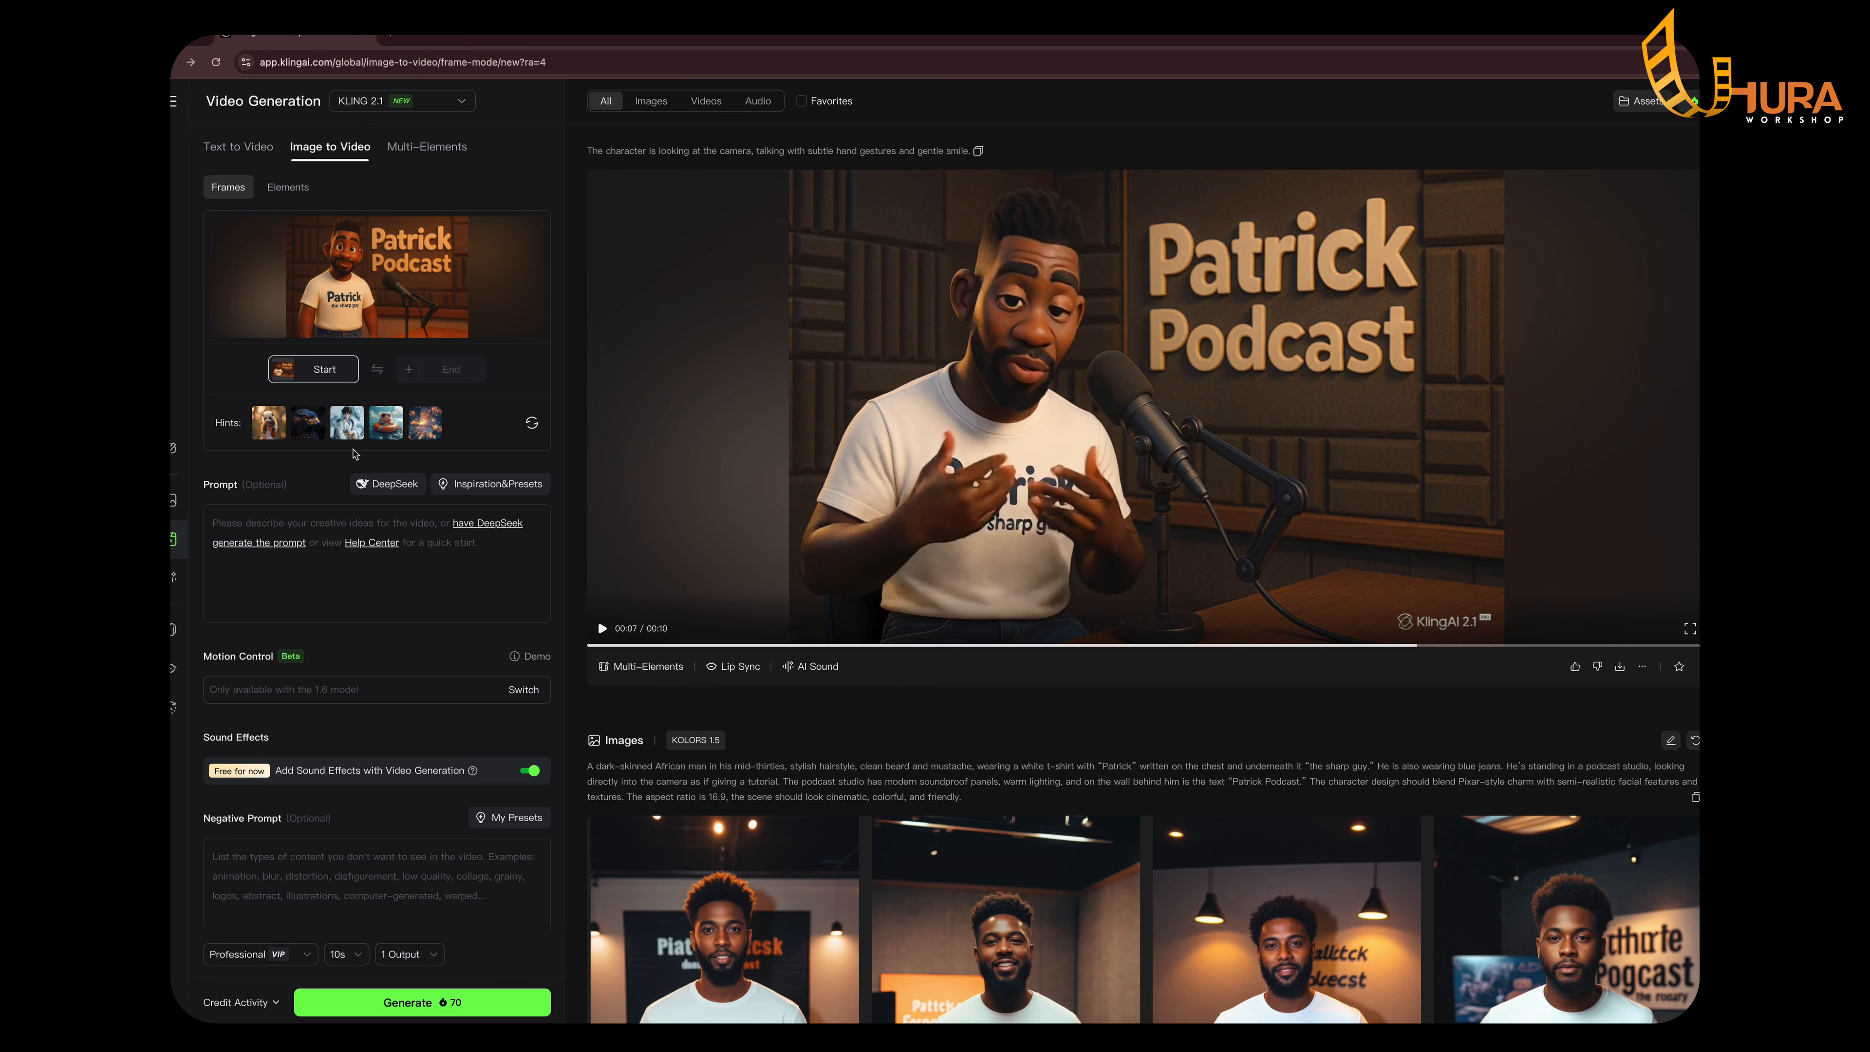
Fill the video prompt with DeepSeek's suggestion for the podcast character image, with energetic gestures and a slow camera zoom in.
{"action": "left_click", "coordinate": [390, 485]}
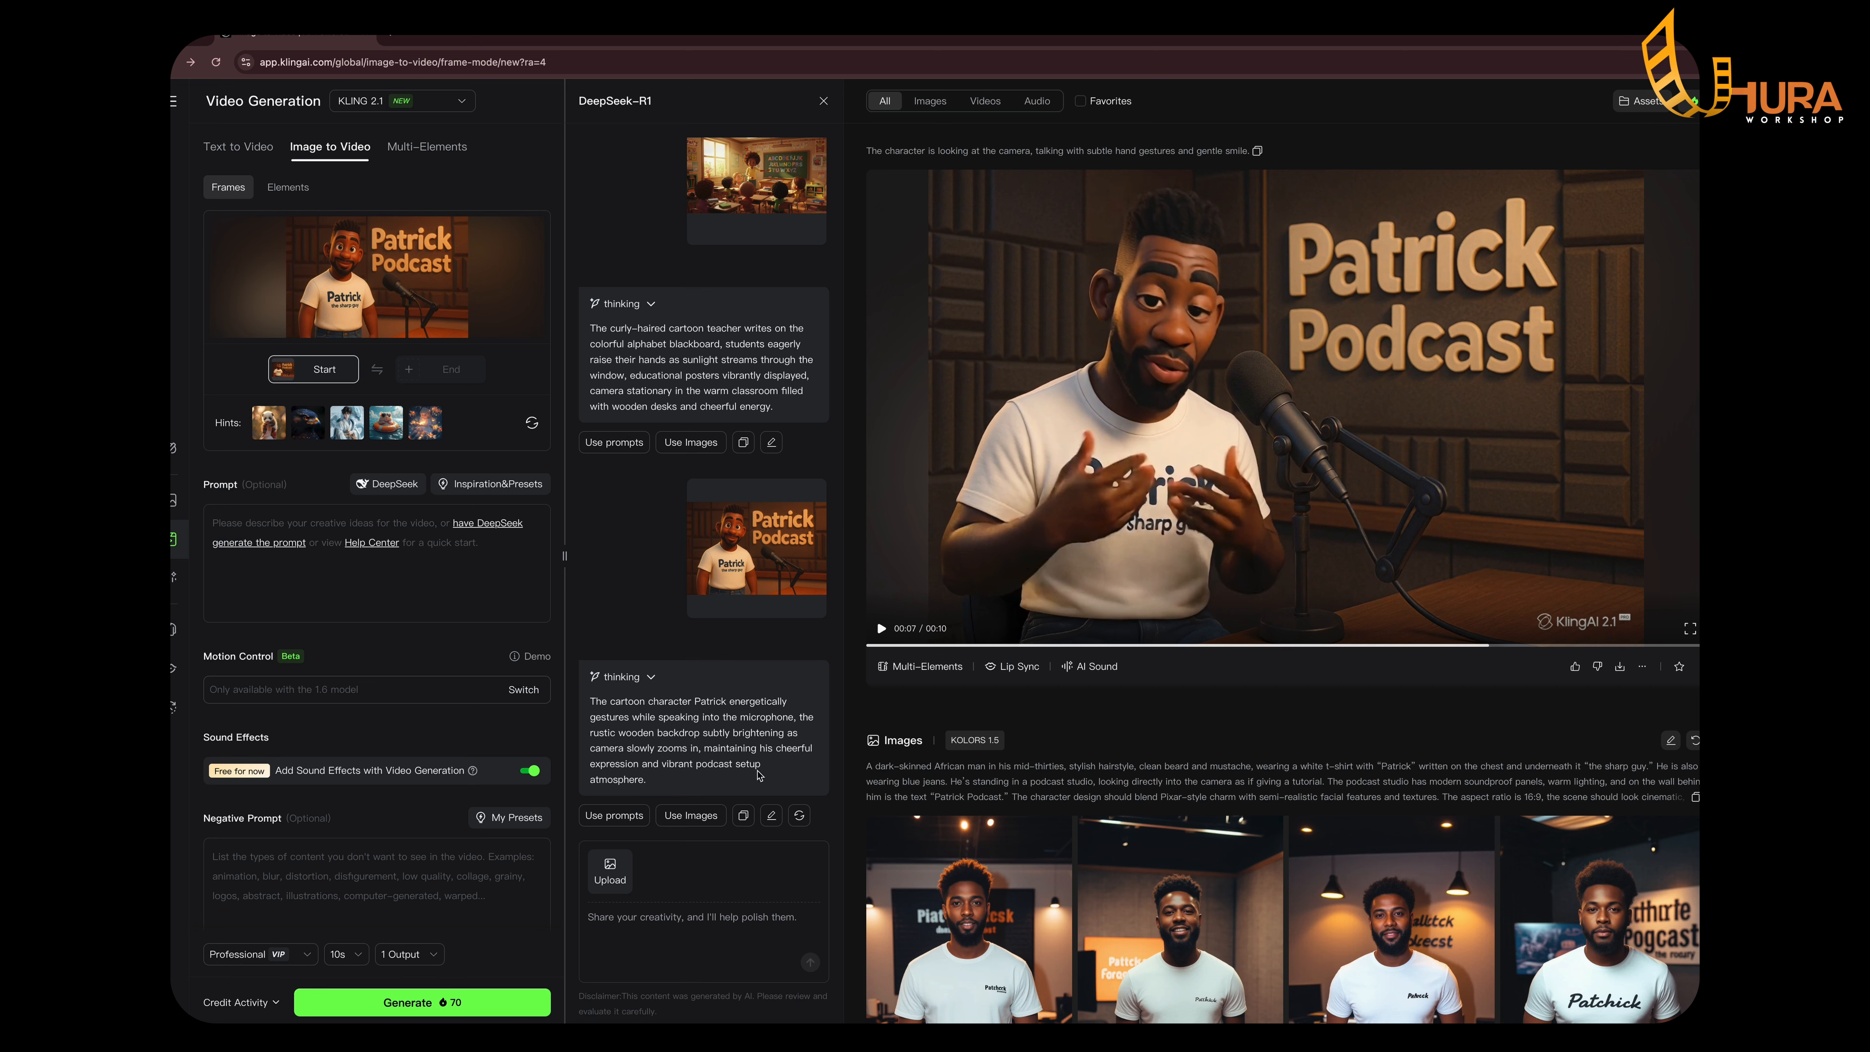
{"action": "left_click", "coordinate": [614, 814]}
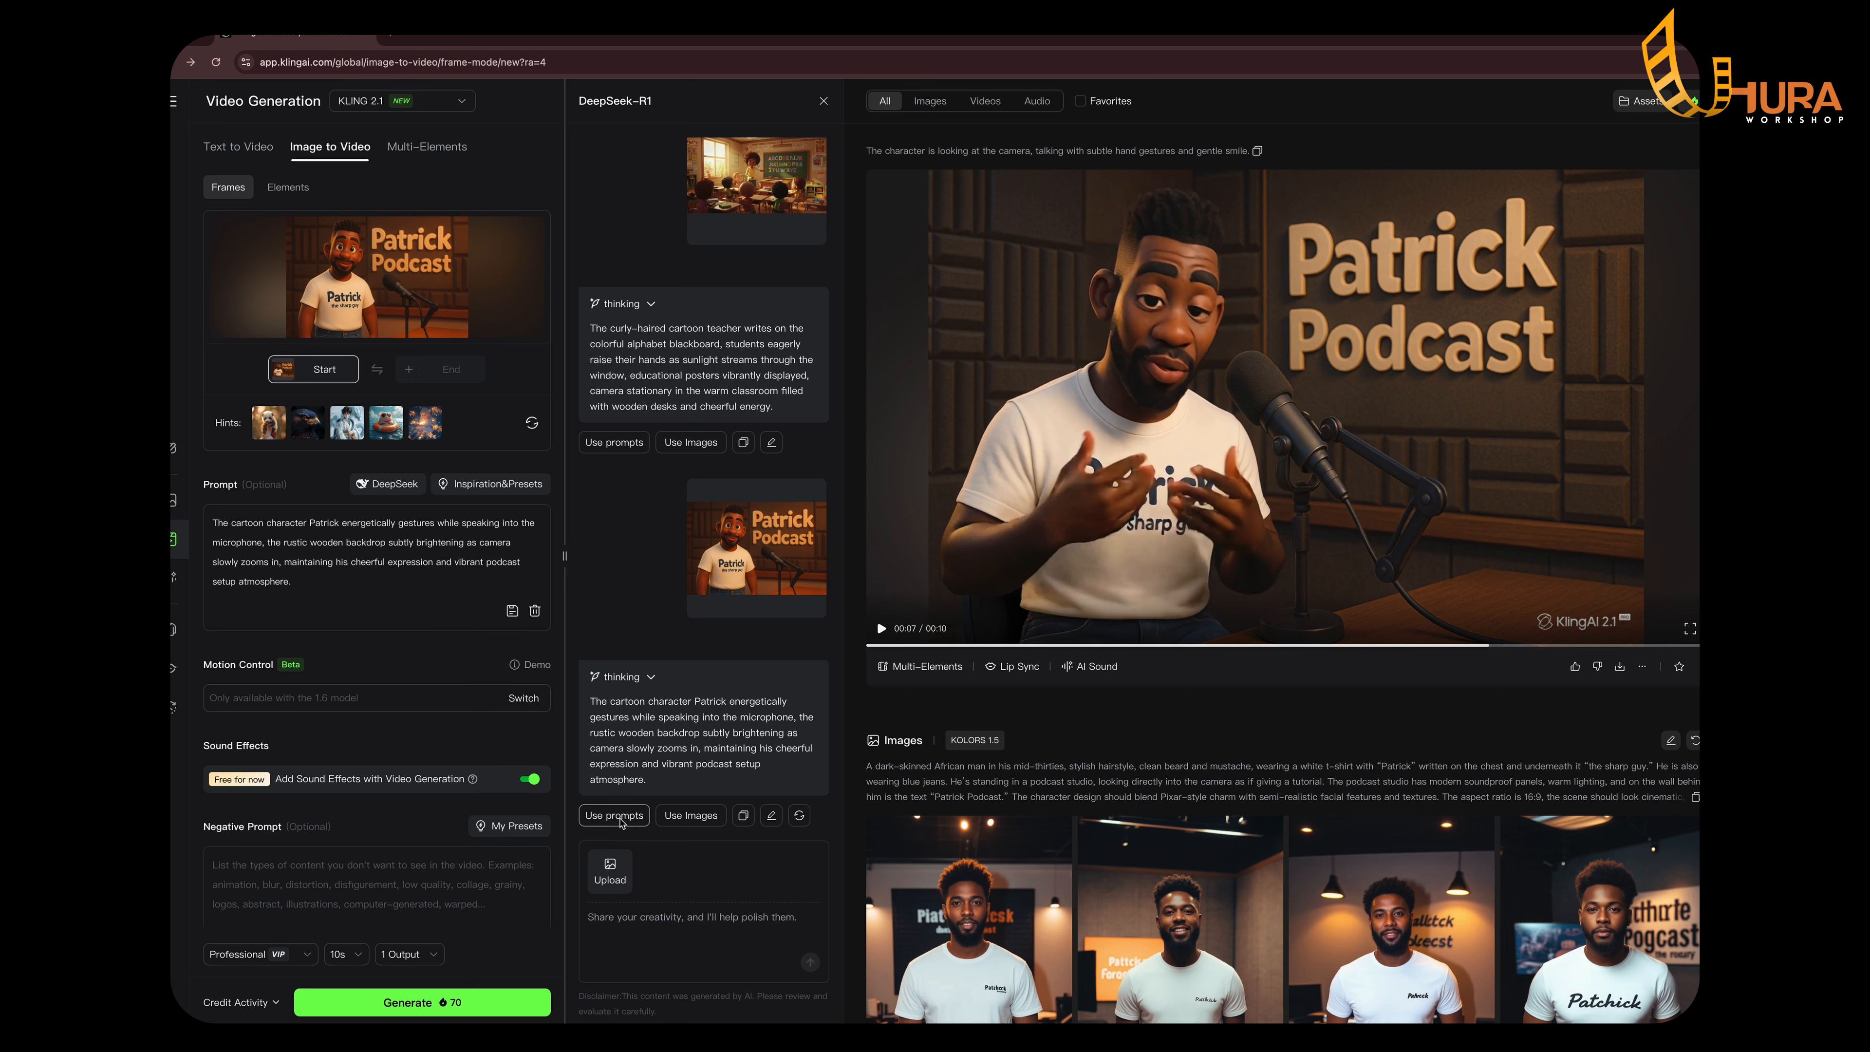
Turn off the added sound effects and apply the "distorted, unrealist" preset as the negative prompt.
{"action": "left_click", "coordinate": [532, 781]}
{"action": "left_click", "coordinate": [516, 834]}
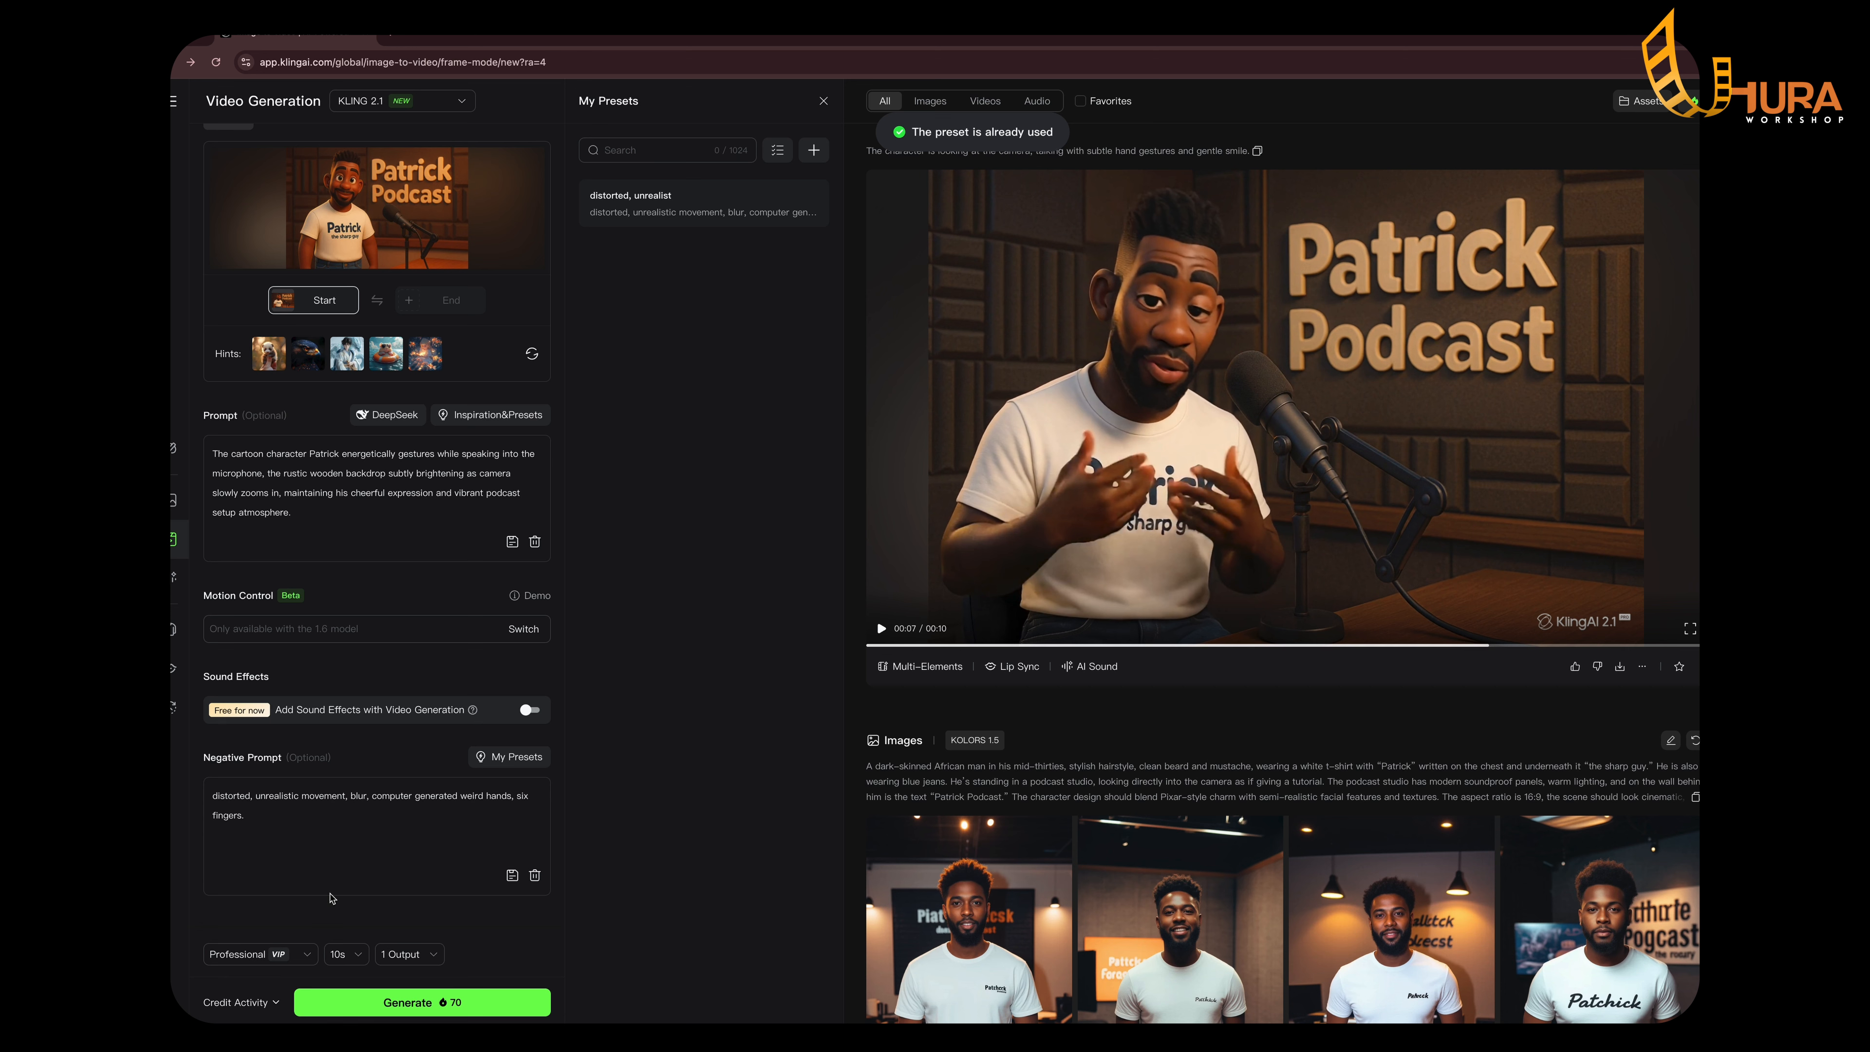
Set the quality mode to Standard and generate the video.
{"action": "left_click", "coordinate": [291, 956]}
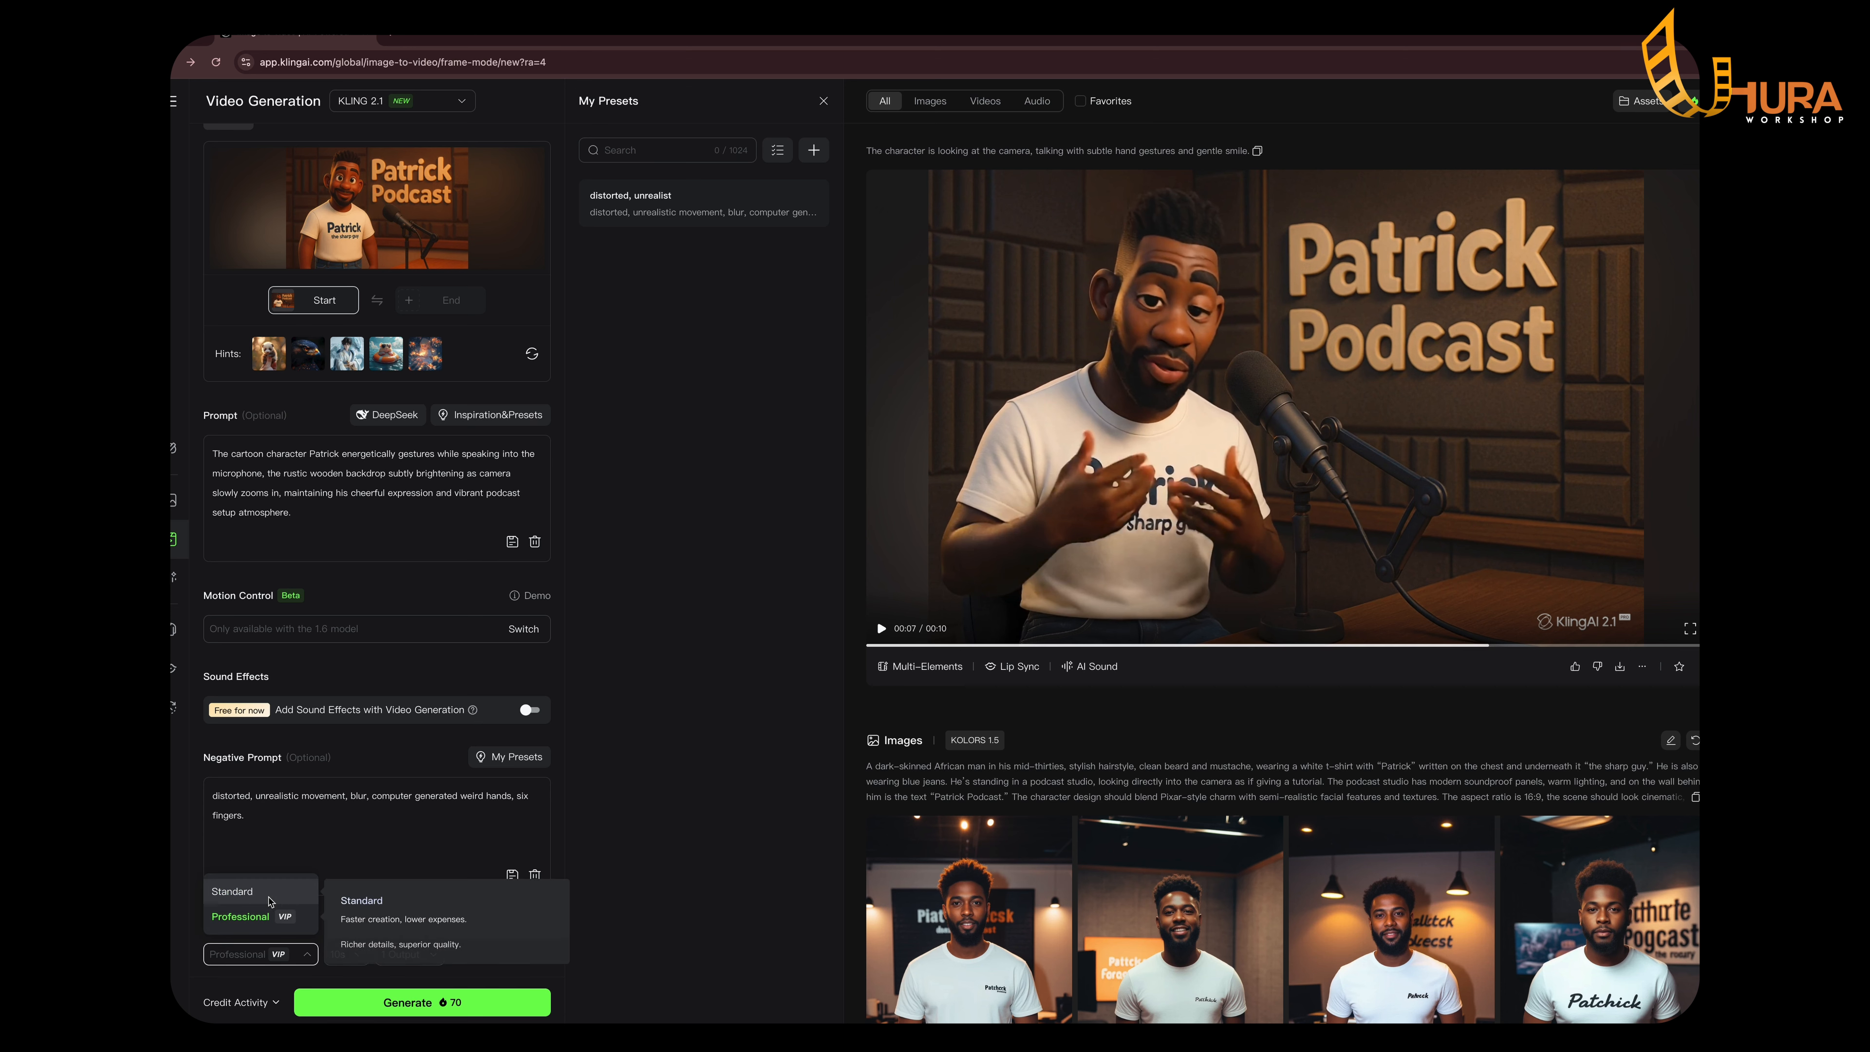
{"action": "left_click", "coordinate": [250, 893]}
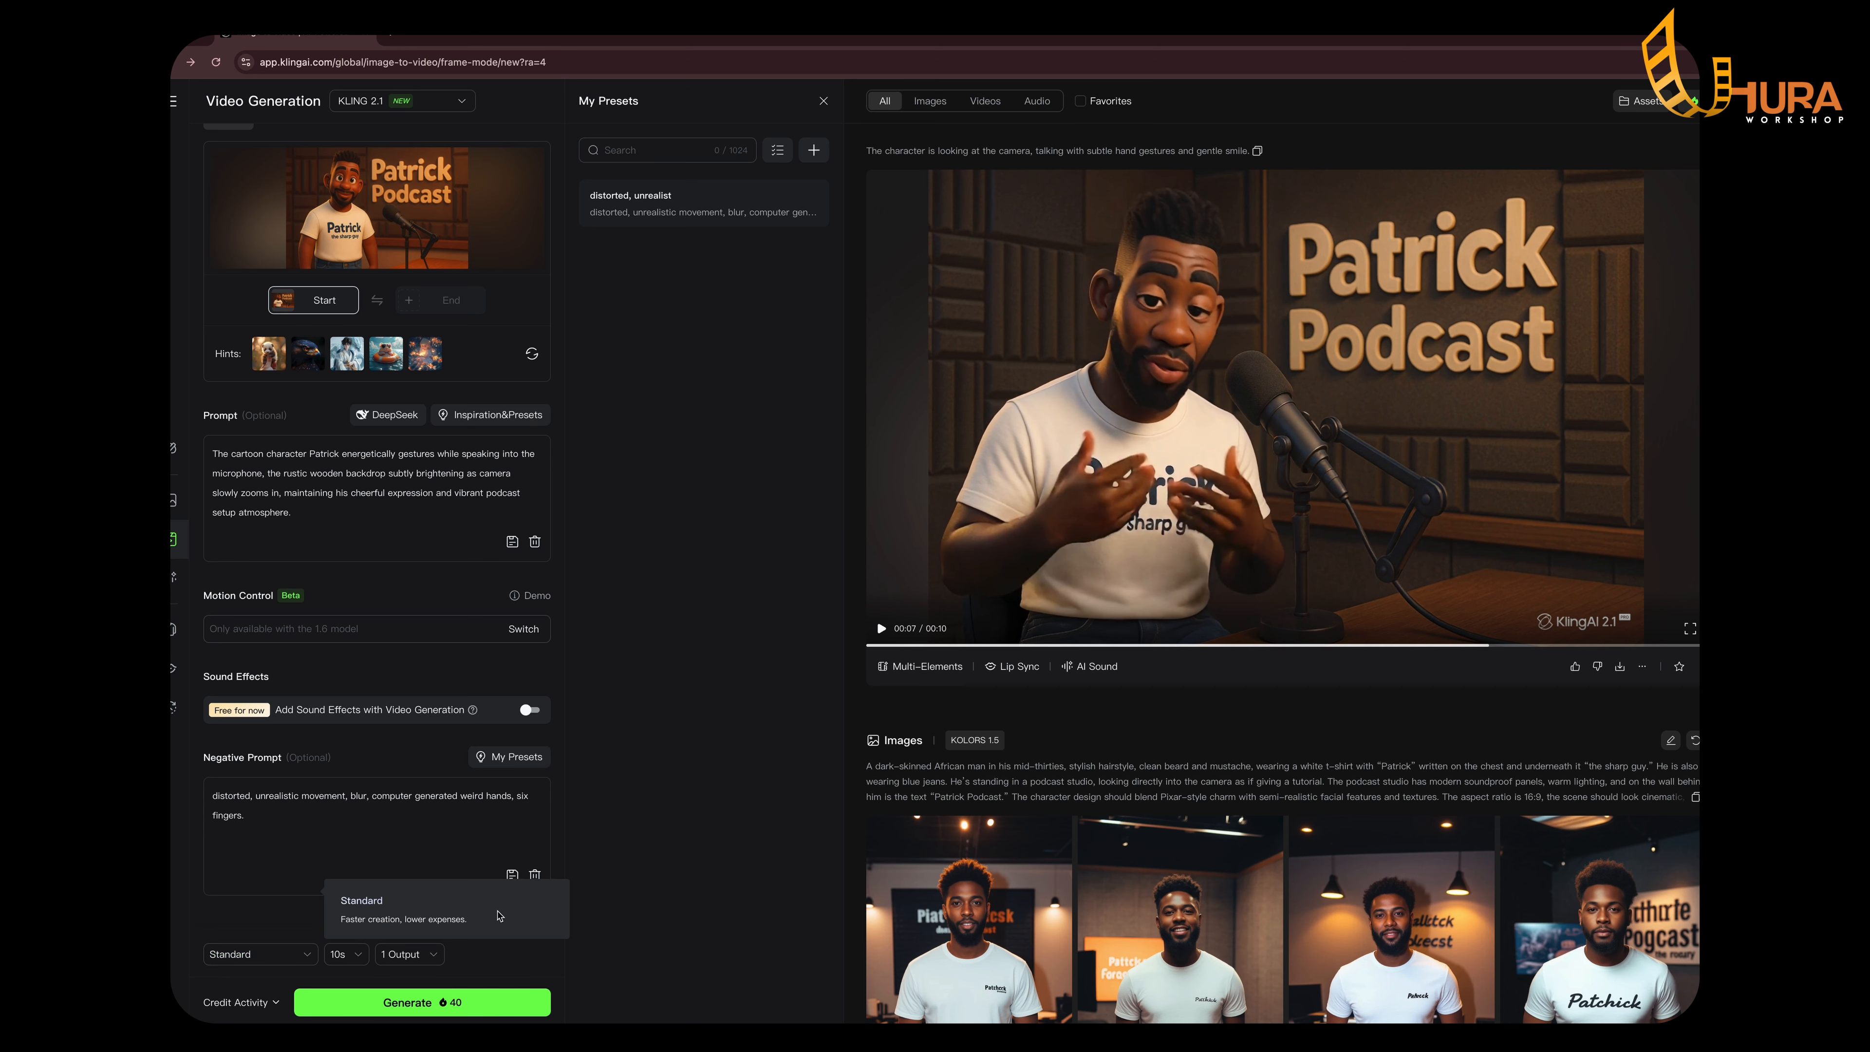
{"action": "left_click", "coordinate": [453, 1008]}
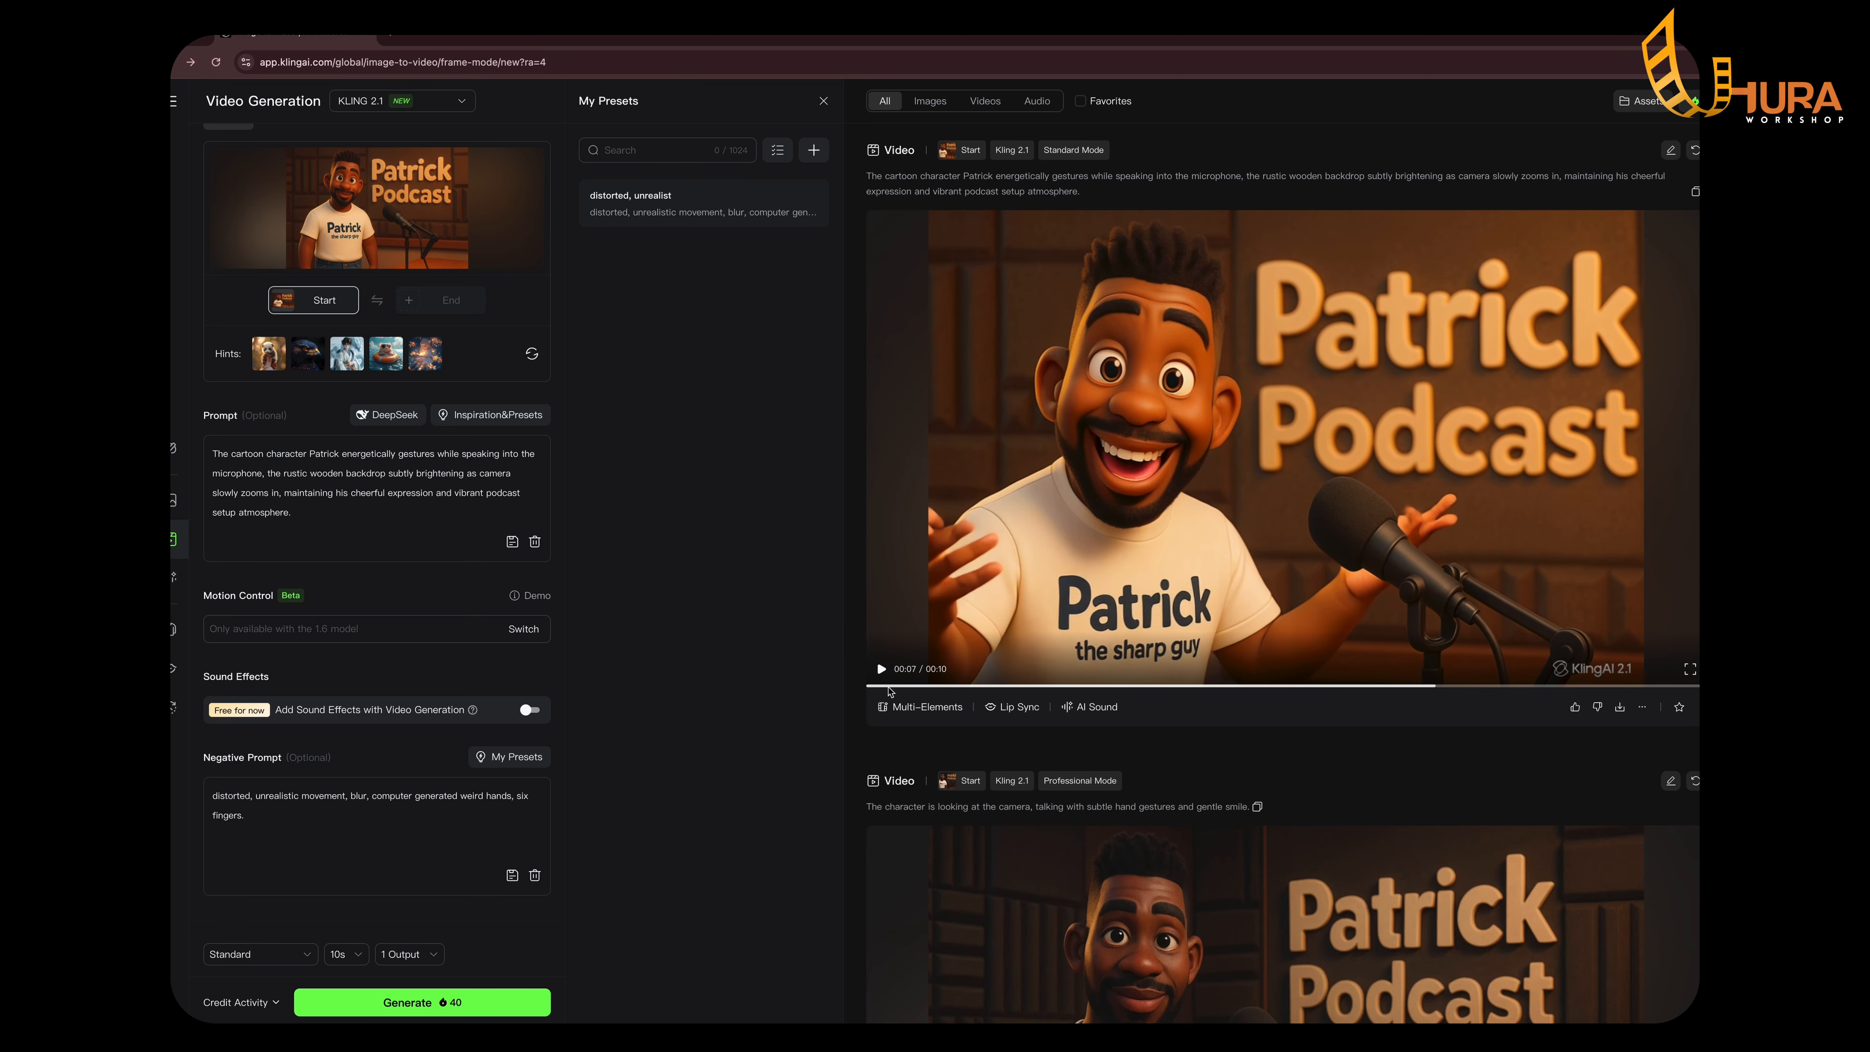
Play through the new Standard-mode video from the start and try to lip-sync it.
{"action": "left_click", "coordinate": [873, 688]}
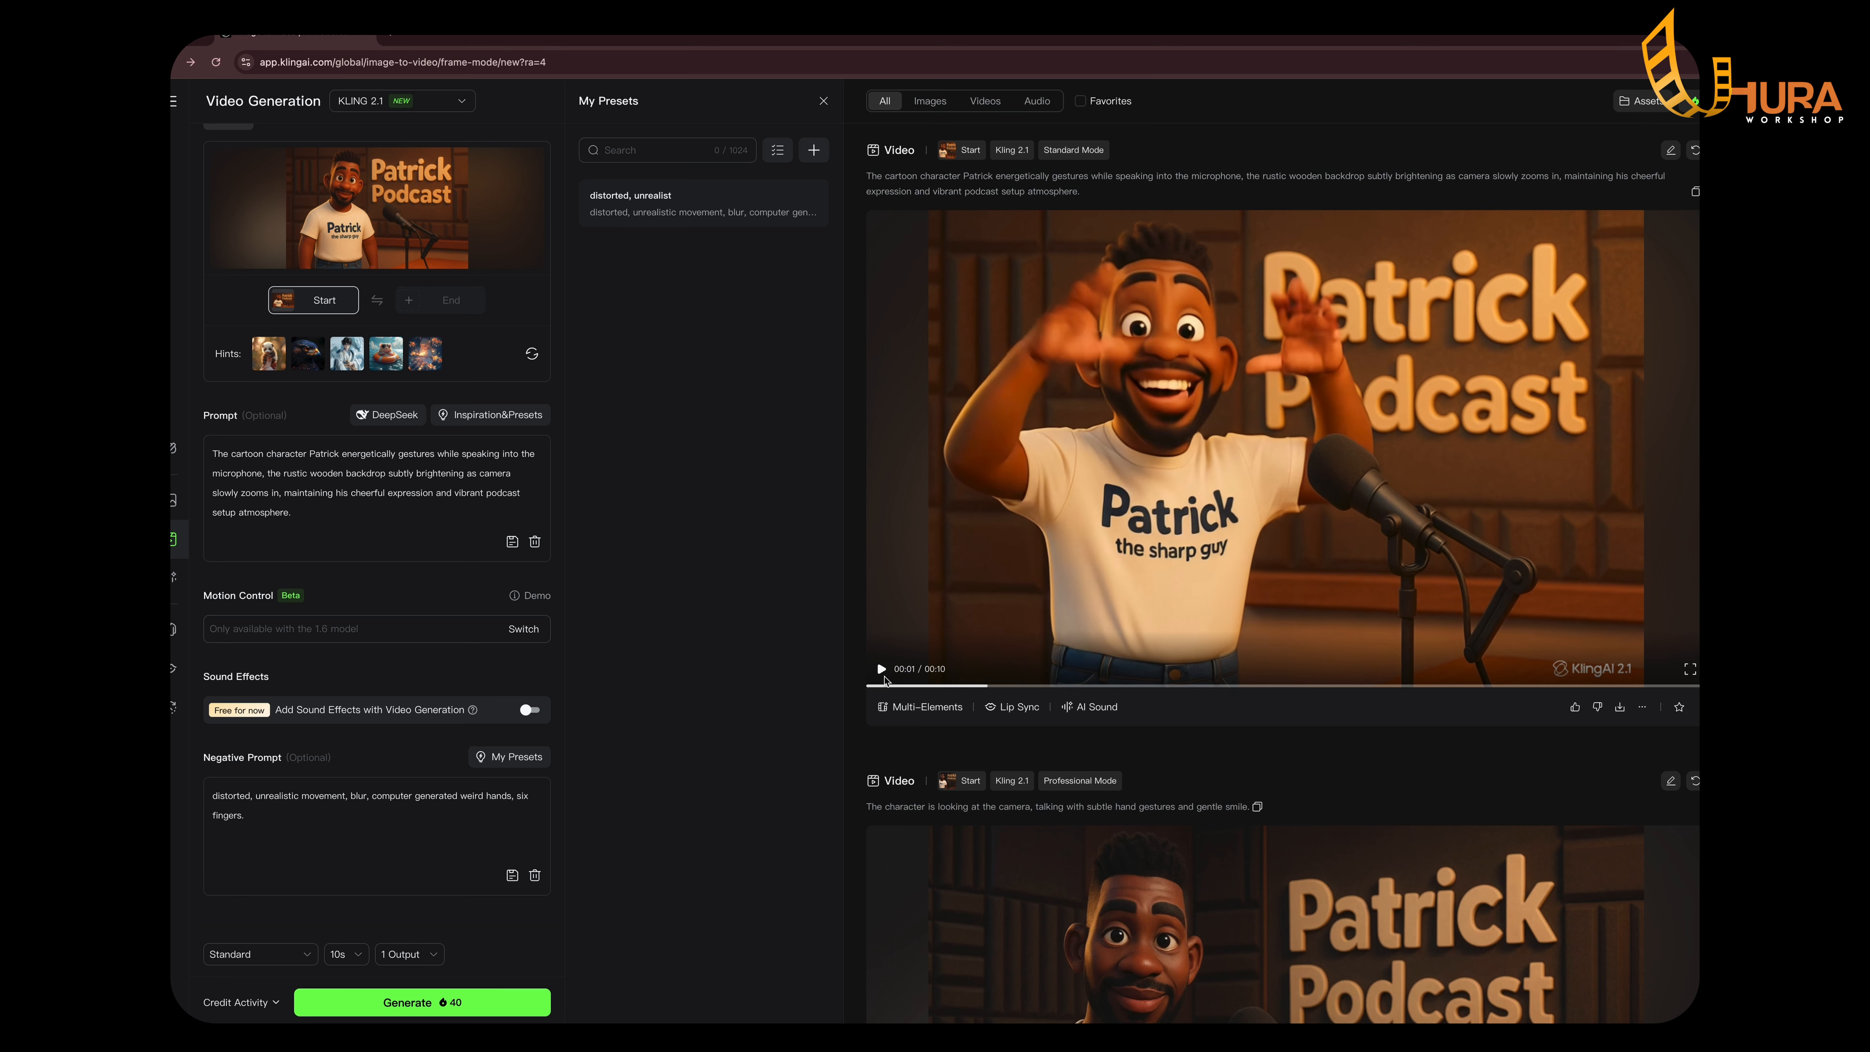
{"action": "left_click", "coordinate": [882, 672]}
{"action": "left_click", "coordinate": [882, 670]}
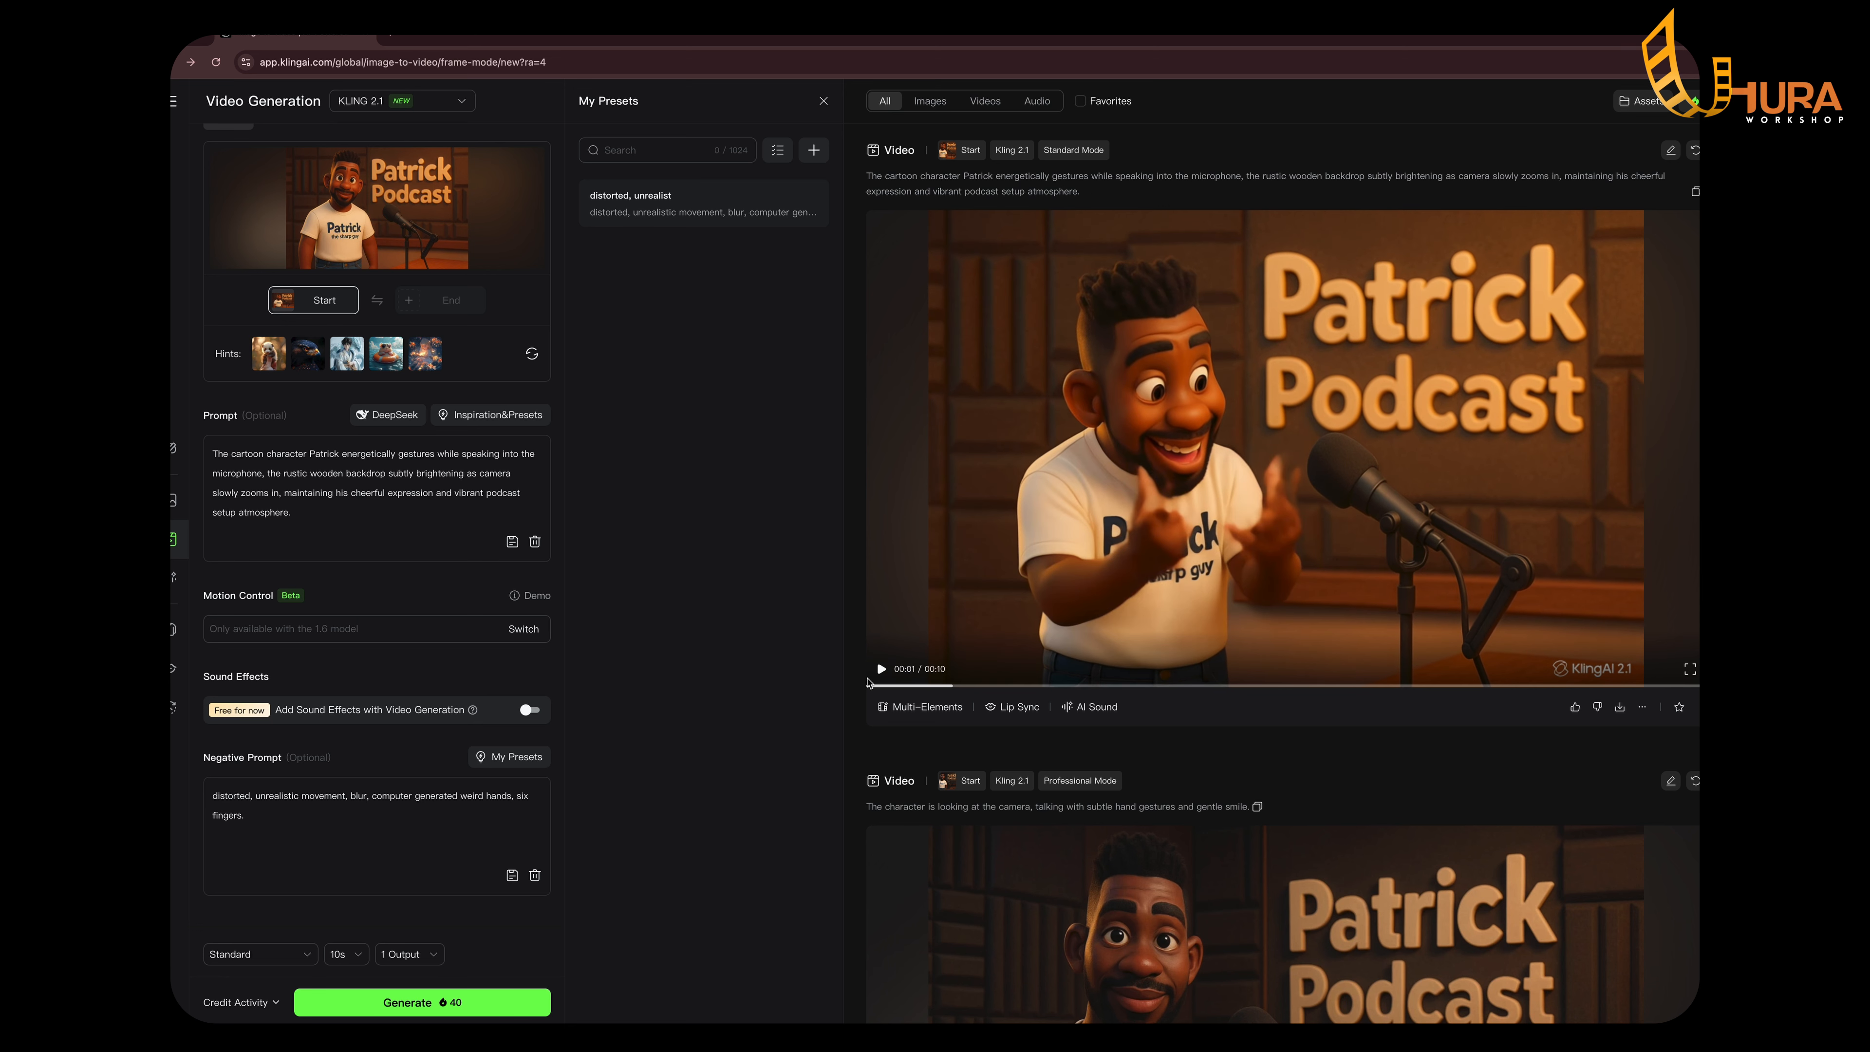
{"action": "left_click", "coordinate": [882, 670]}
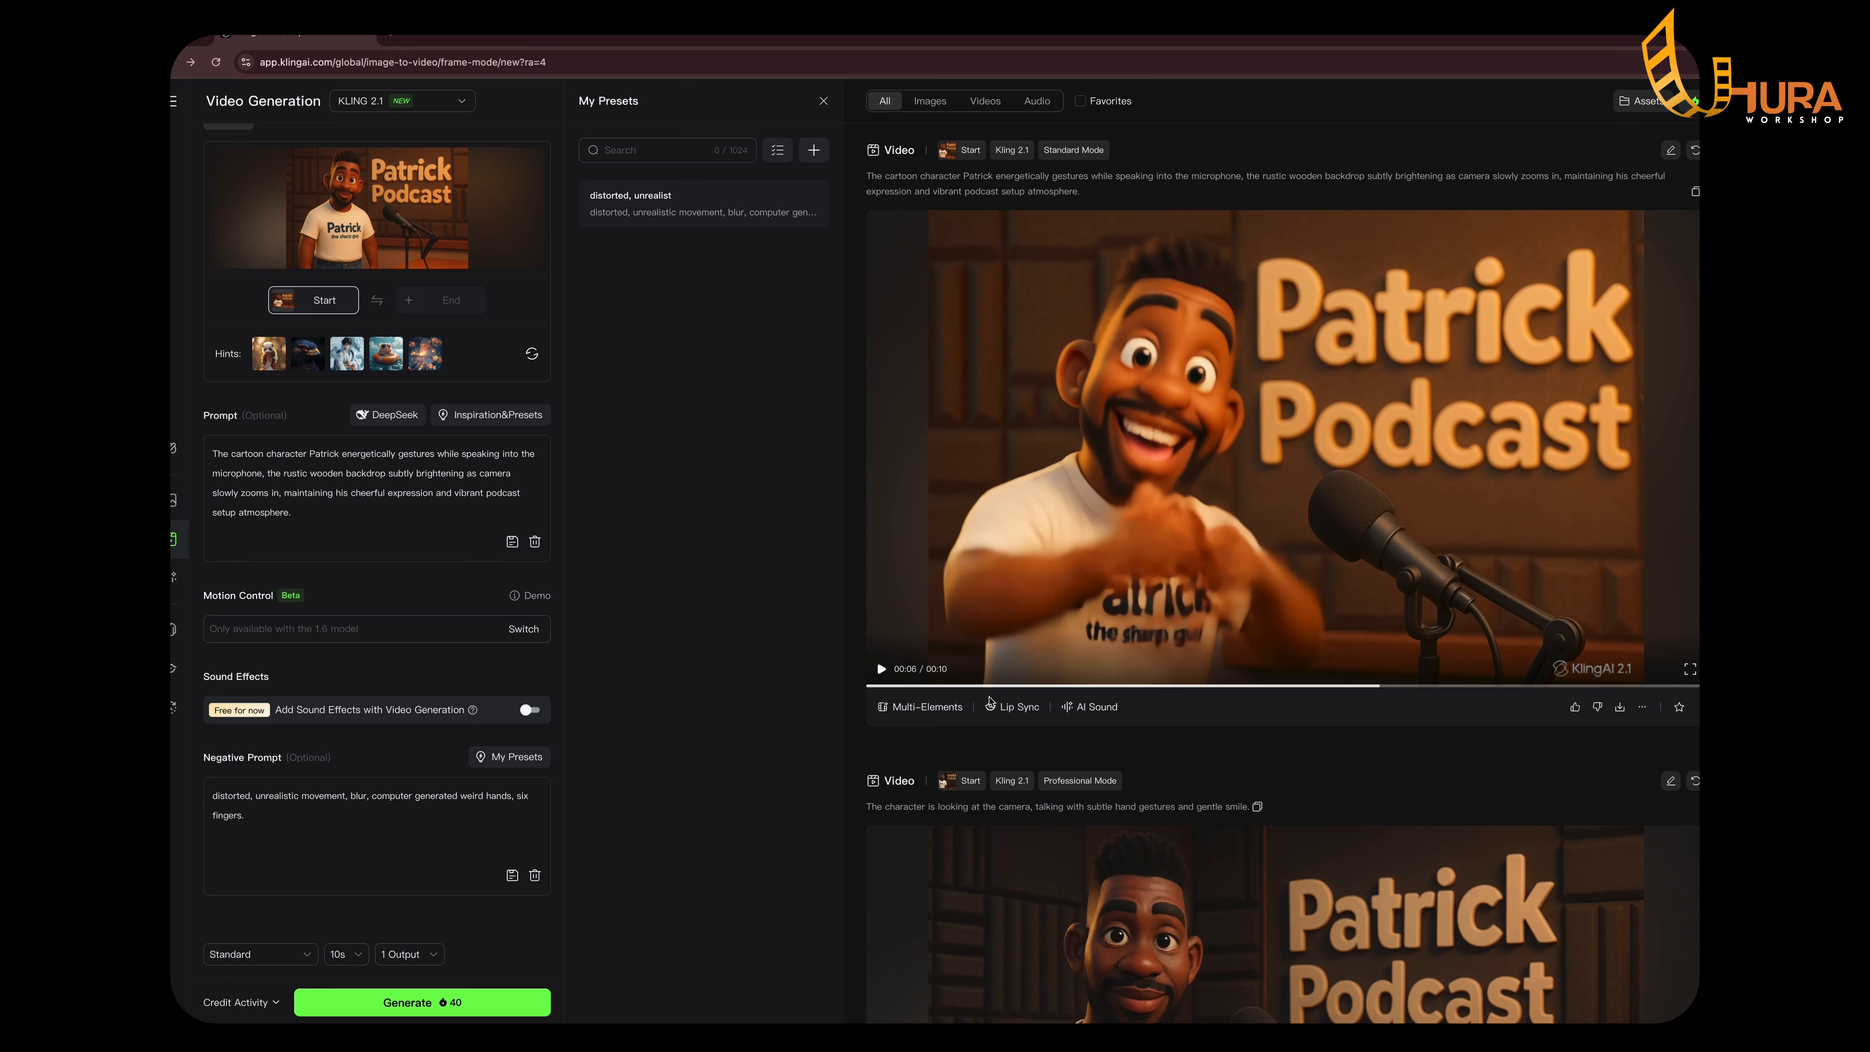
{"action": "left_click", "coordinate": [1016, 708]}
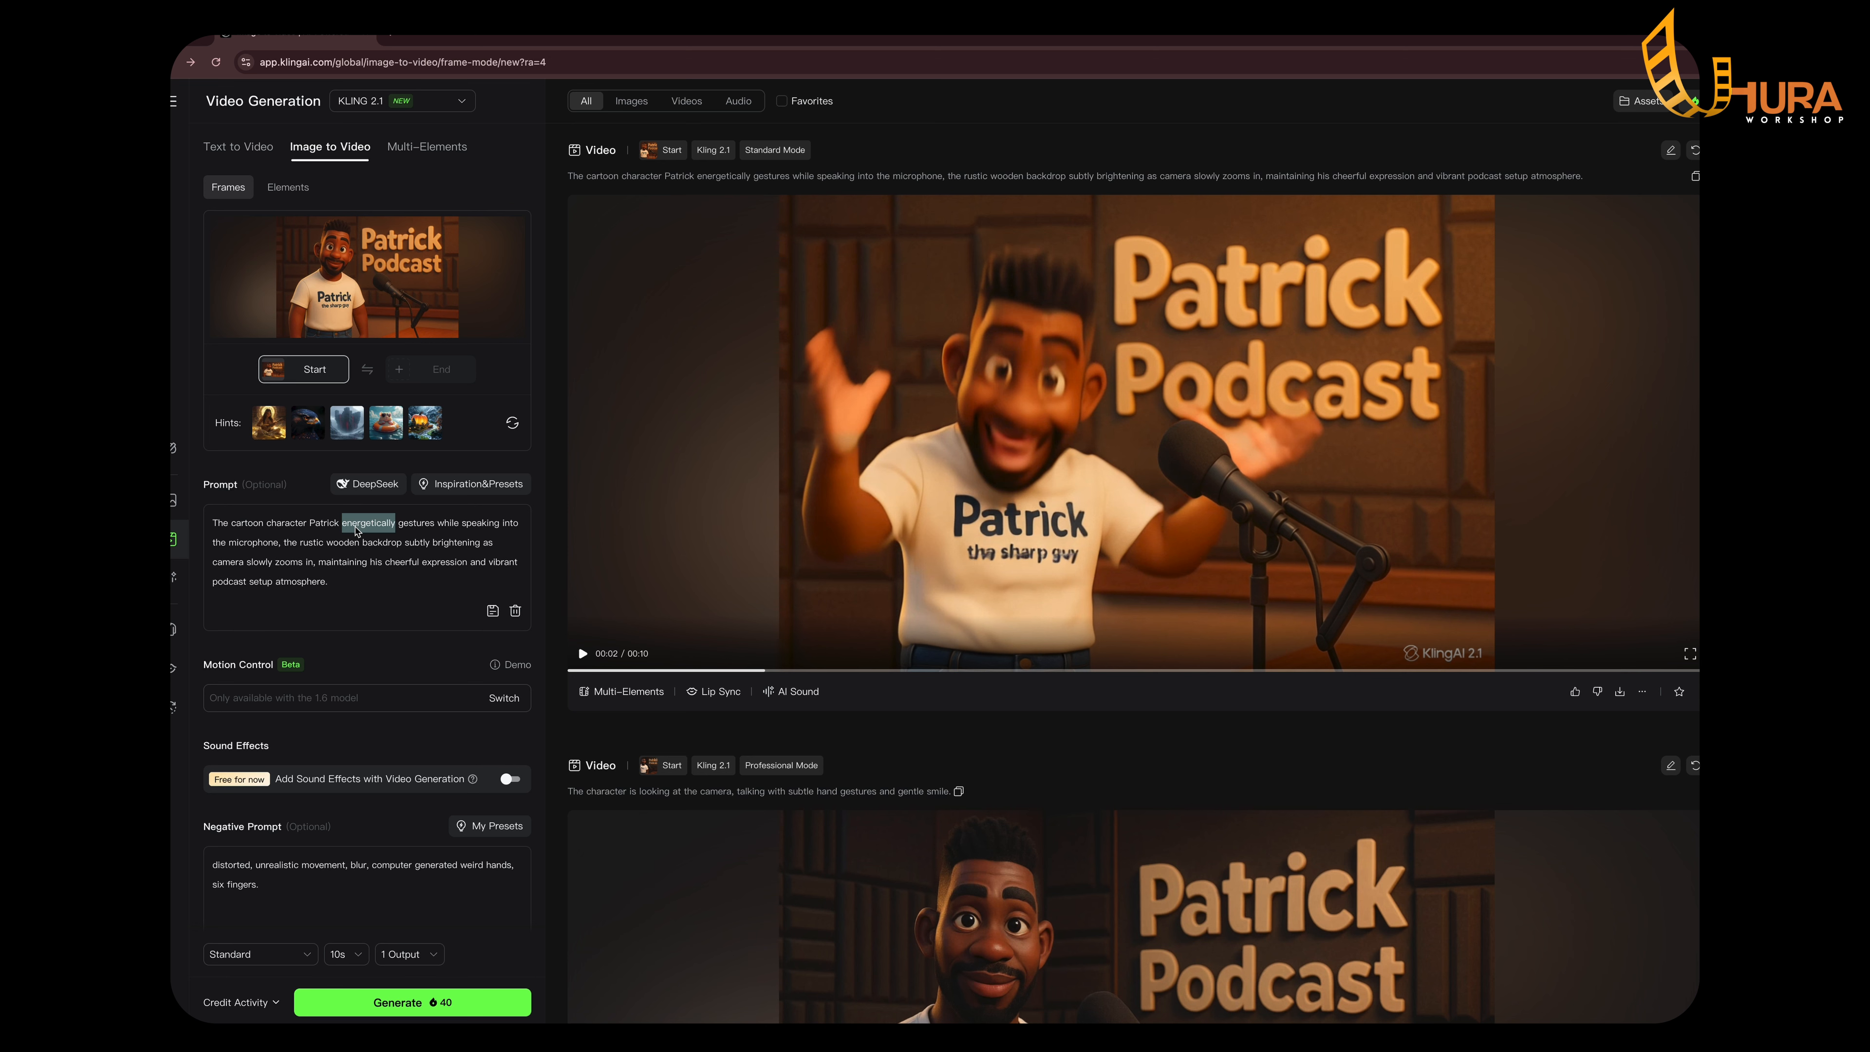
Replace the word "energetically" with "slowly" in the video prompt.
{"action": "type", "text": "slowly"}
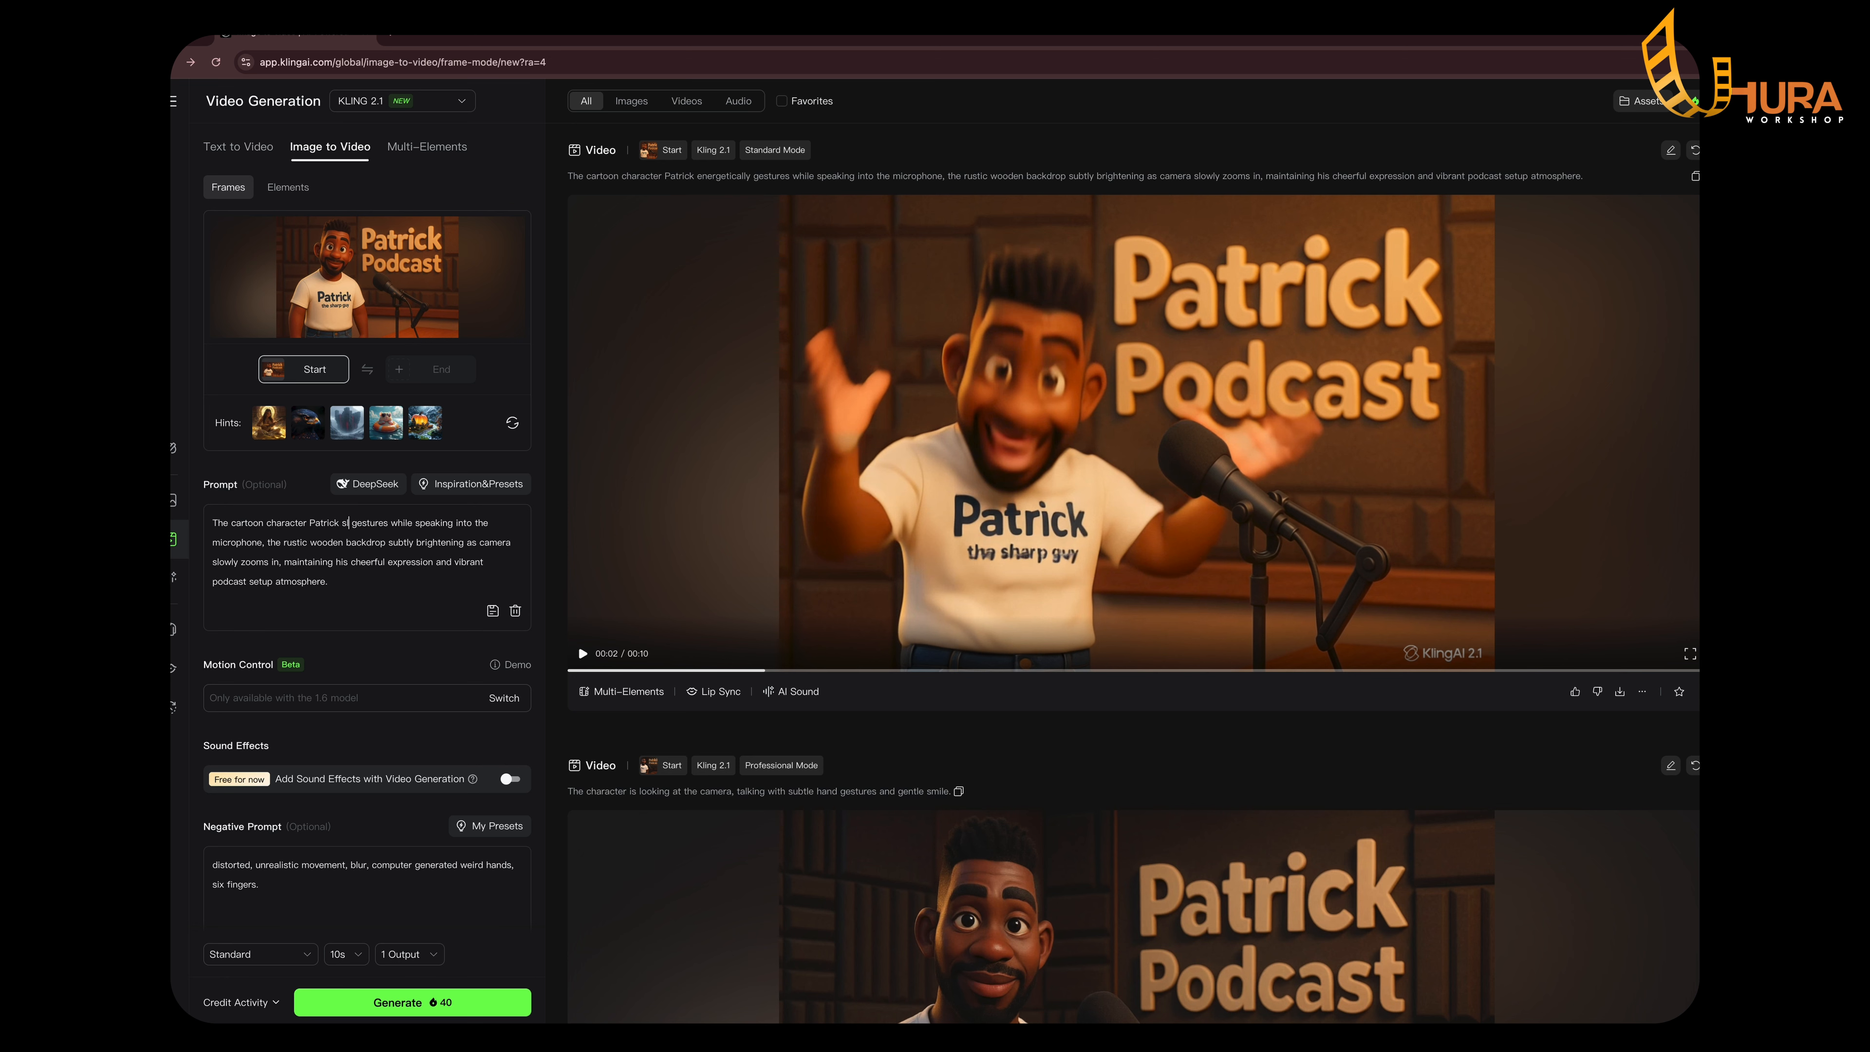